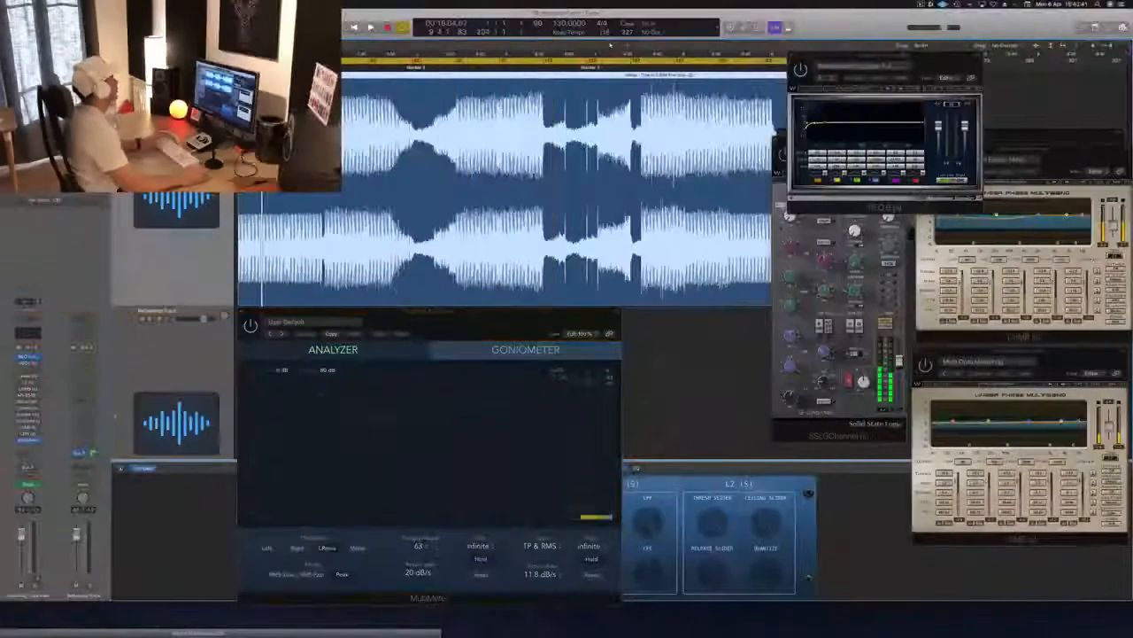
# Step: Audition the mastering track from its intro through both breakdowns to the final section, stopping playback near 4:57
pyautogui.press('space')
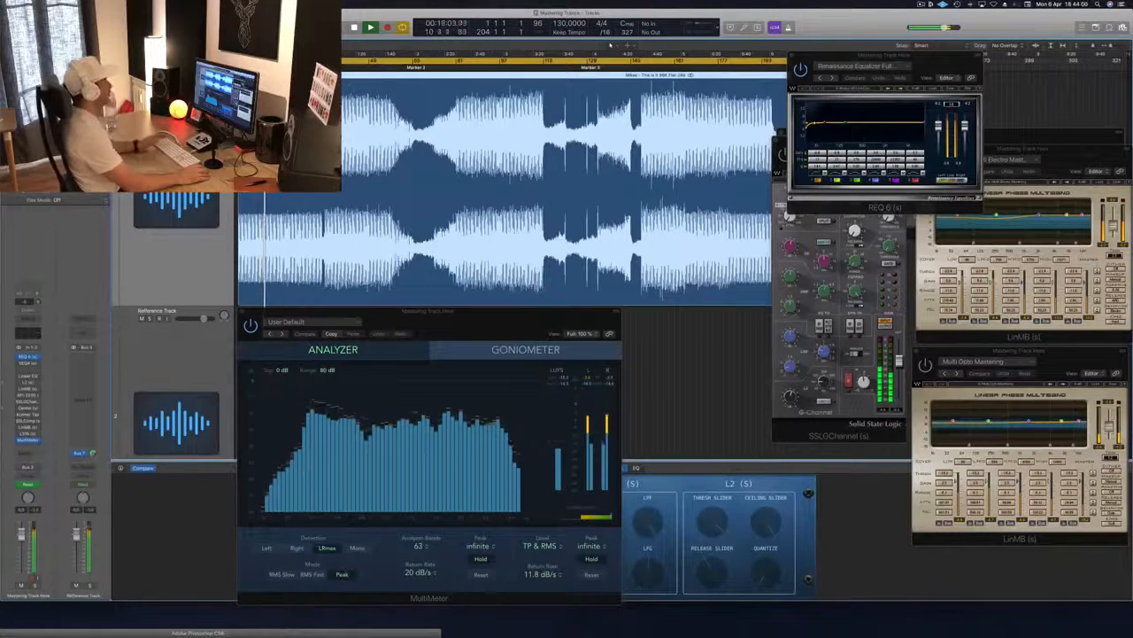
pyautogui.hotkey('alt', '.')
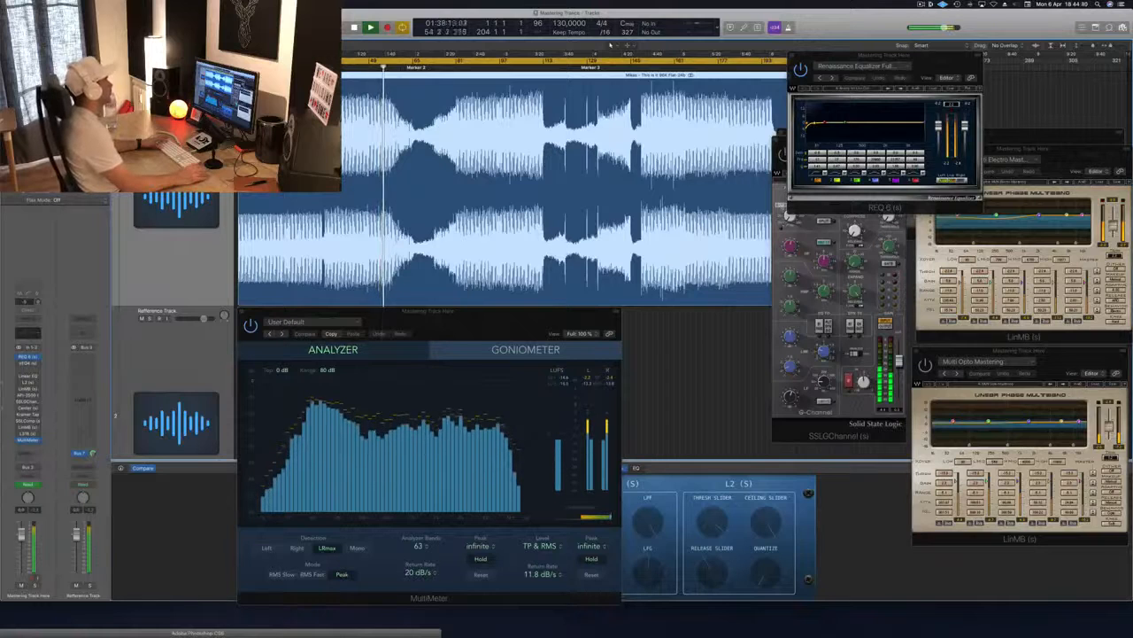
pyautogui.press('space')
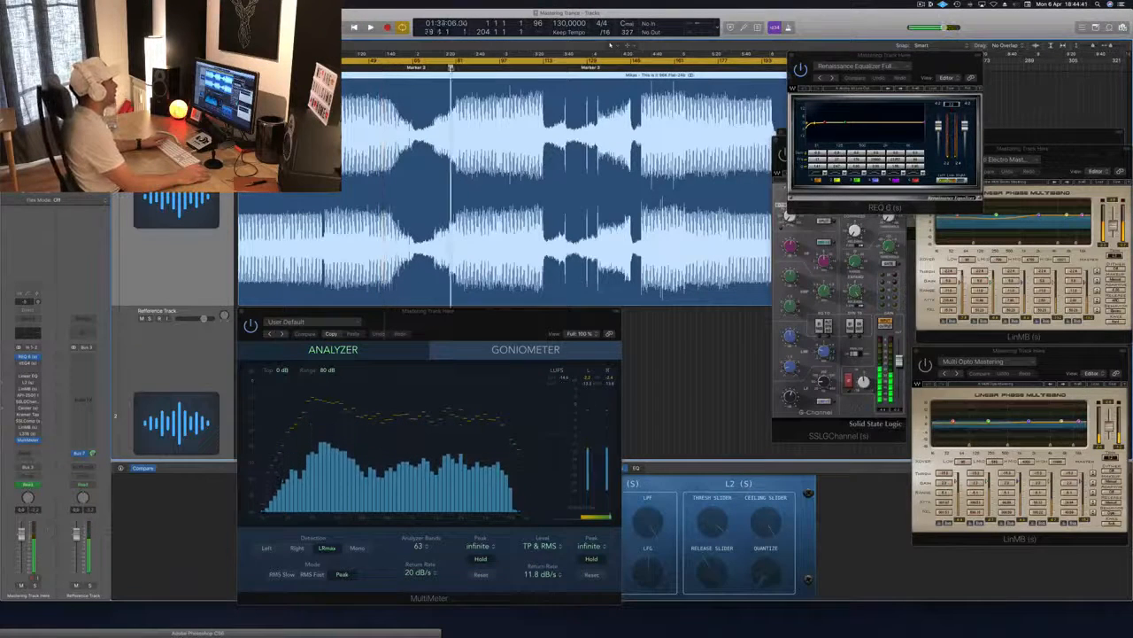
pyautogui.press('space')
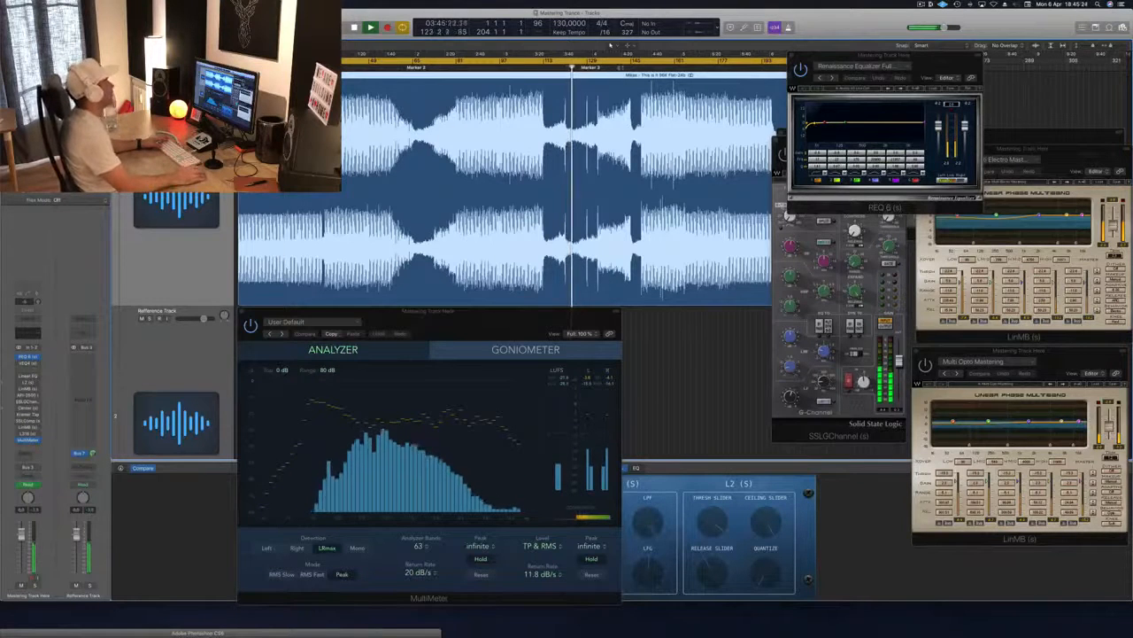
pyautogui.click(620, 68)
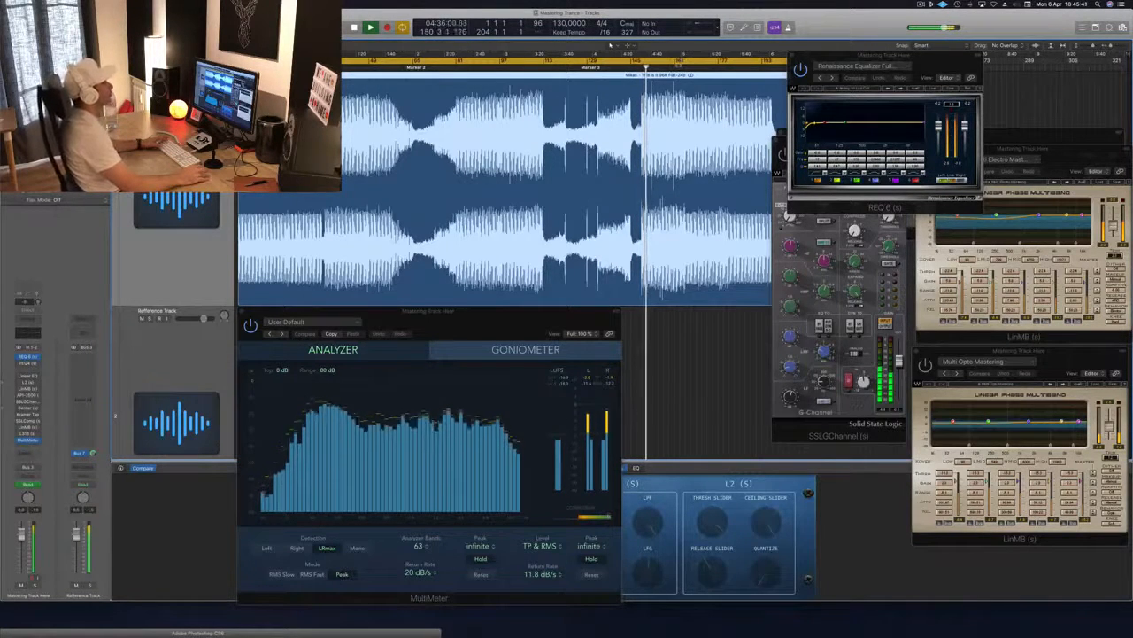
pyautogui.click(677, 67)
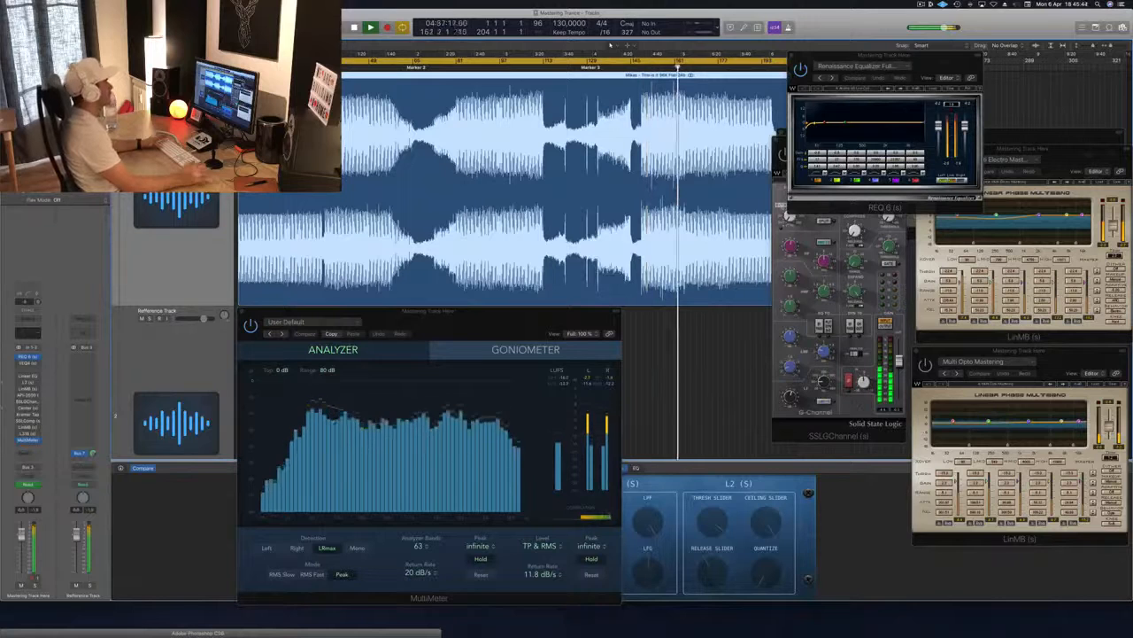
pyautogui.press('space')
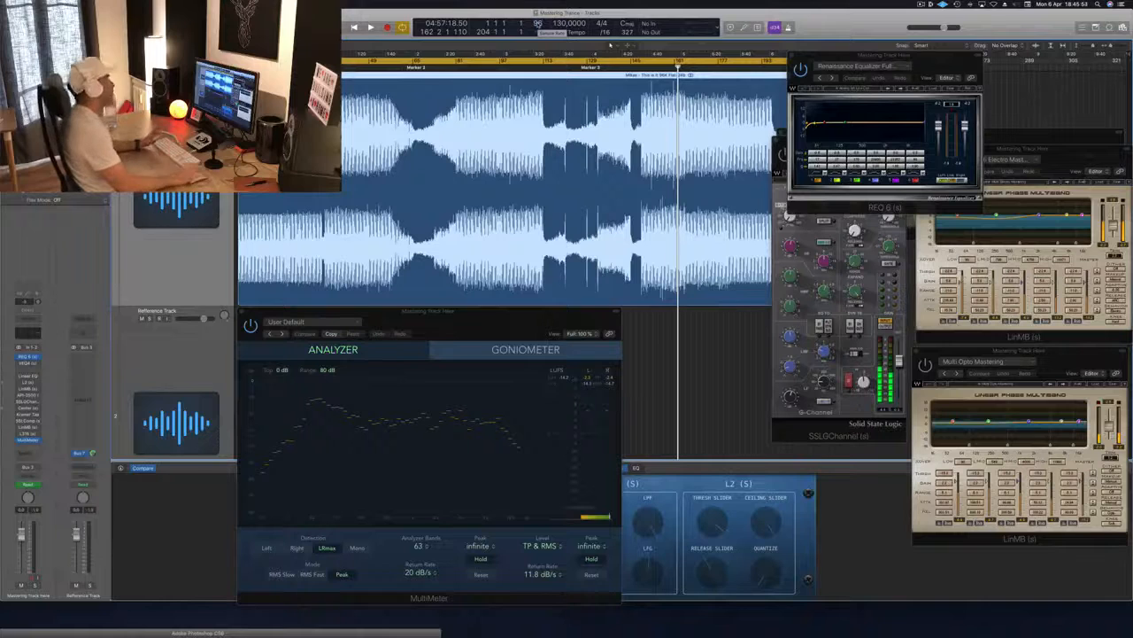
# Step: Trim the REQ 6 gain on the mastering track, play the final section, and trim the gain again
pyautogui.moveTo(943, 58); pyautogui.dragTo(945, 59)
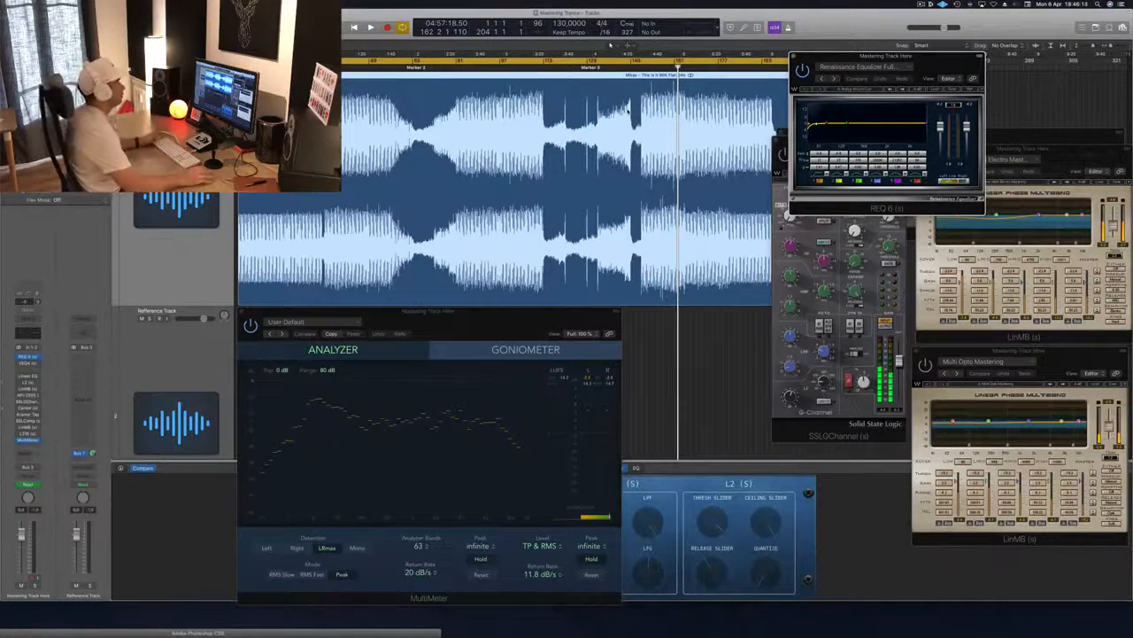
pyautogui.moveTo(937, 60); pyautogui.dragTo(919, 60)
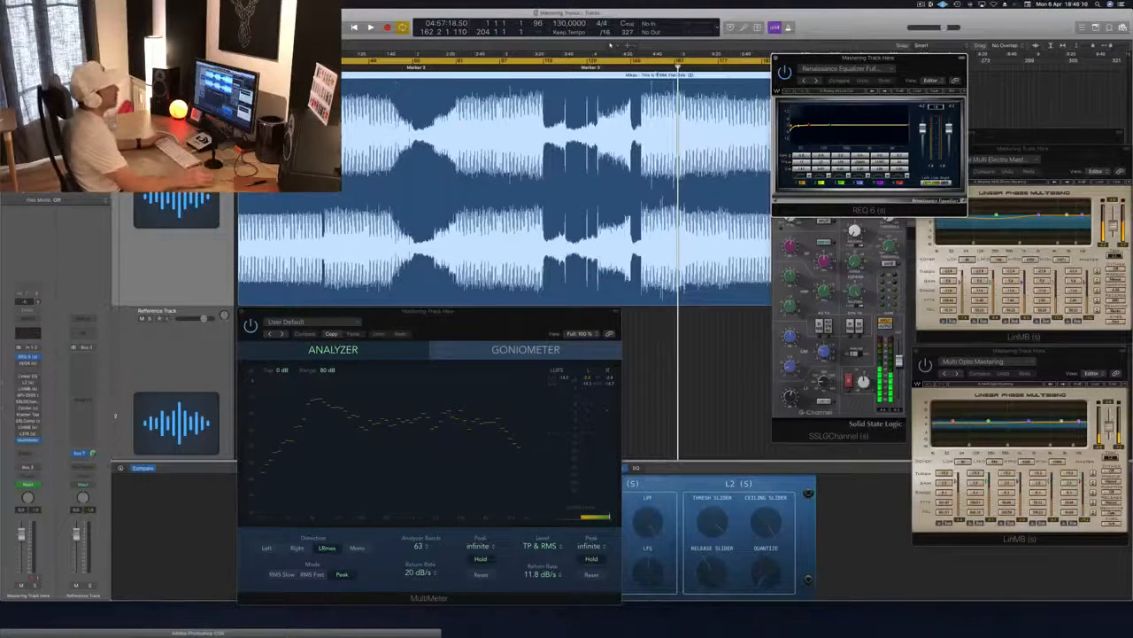
pyautogui.moveTo(923, 62); pyautogui.dragTo(926, 61)
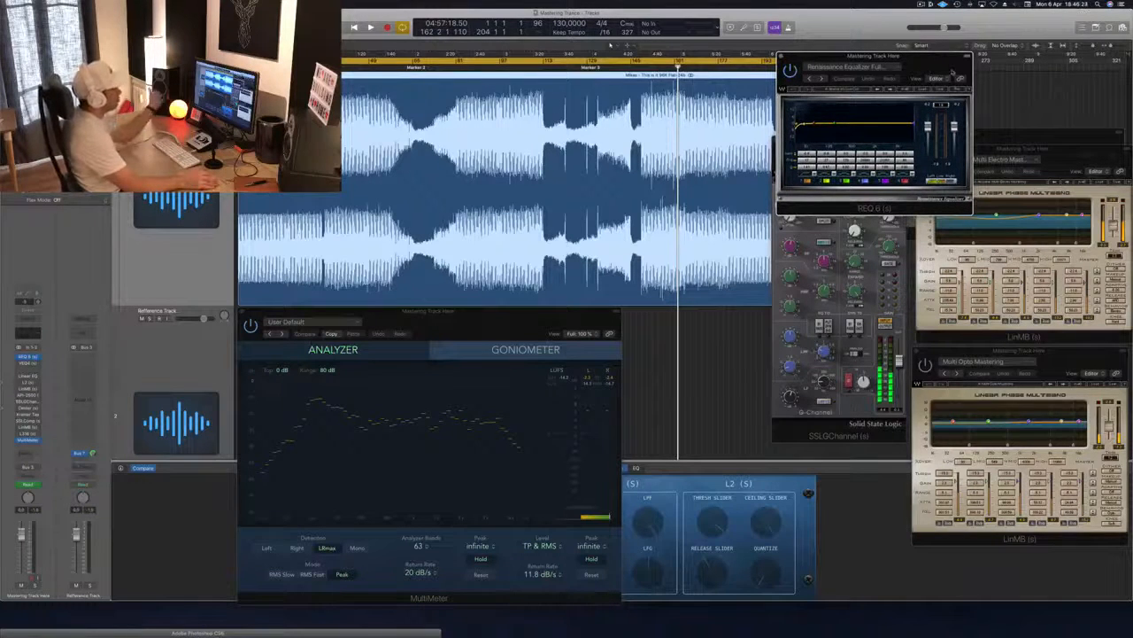
pyautogui.click(943, 107)
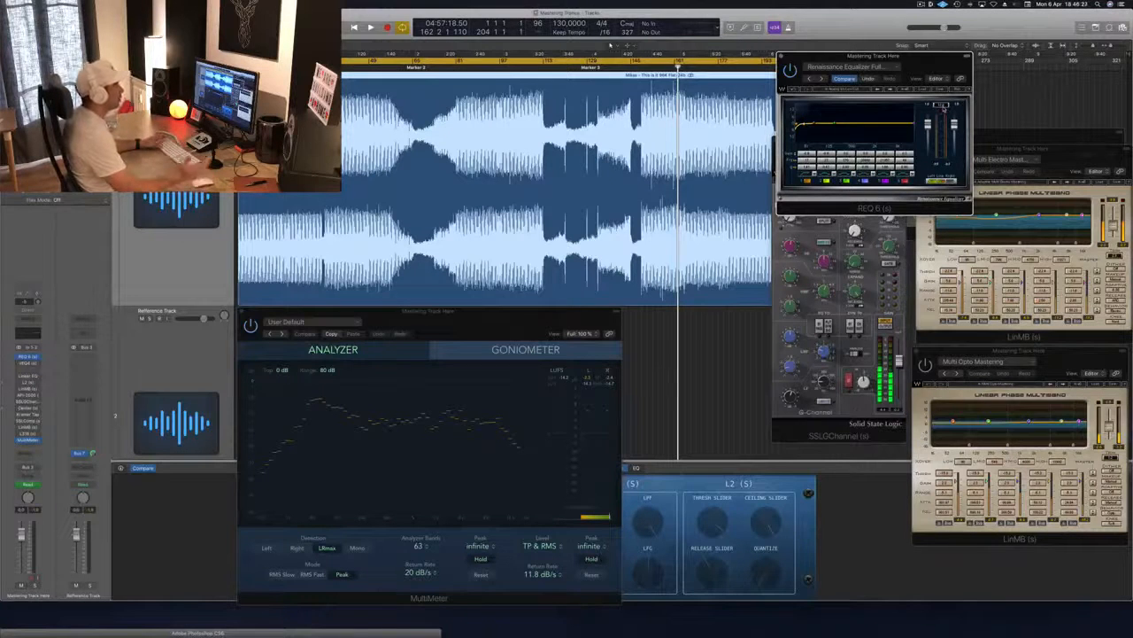
pyautogui.press('space')
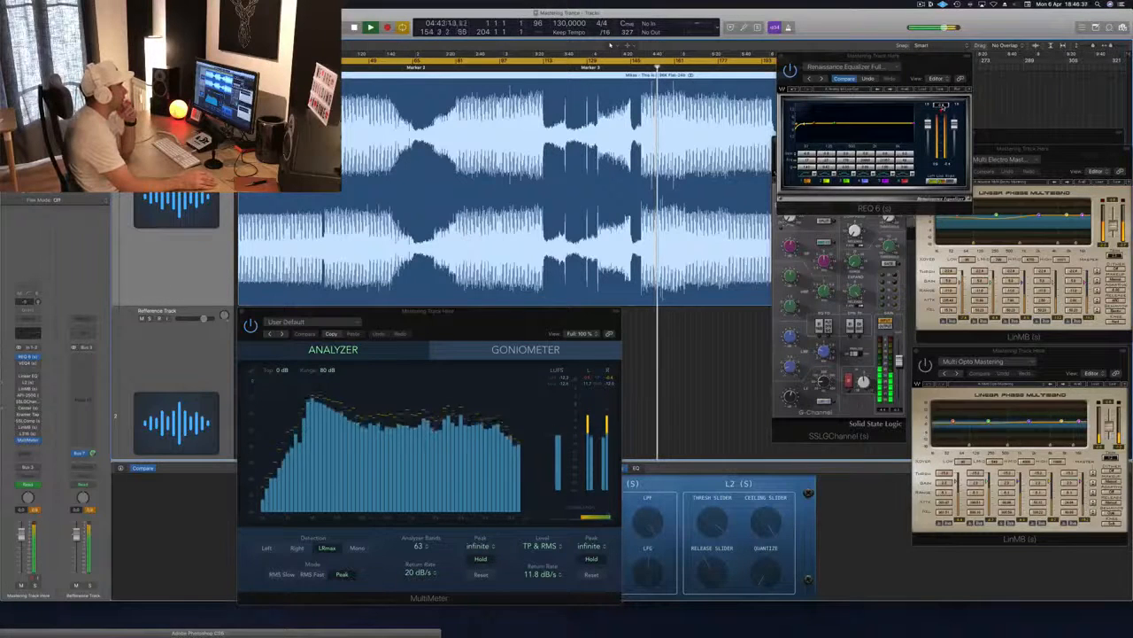
pyautogui.click(943, 107)
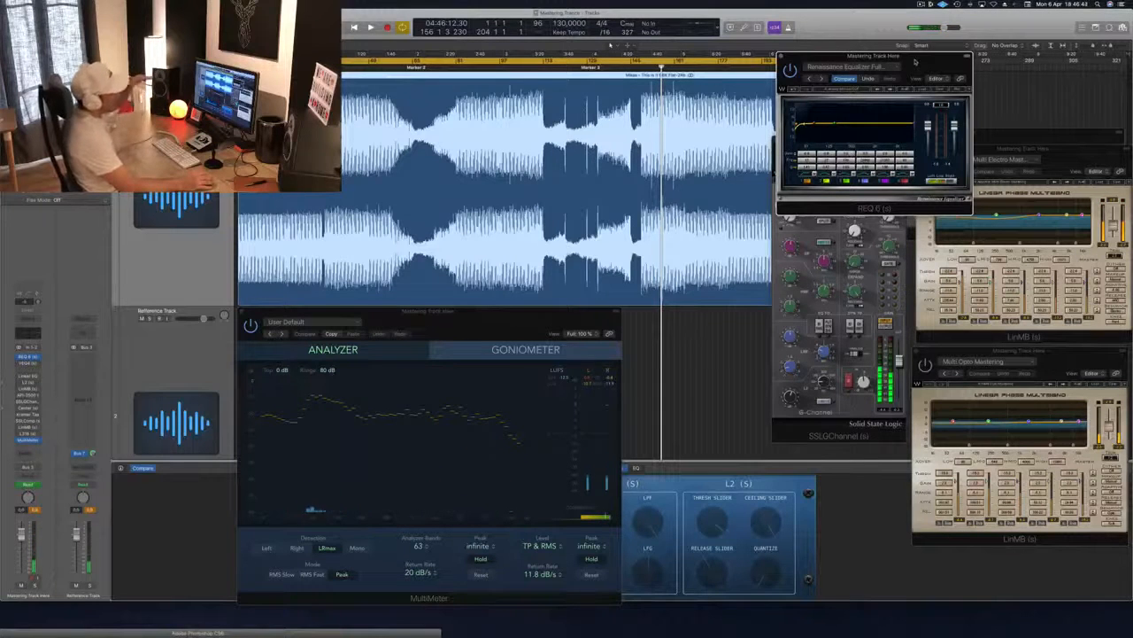
# Step: Reposition the REQ 6 plug-in window directly above the SSLGChannel plug-in
pyautogui.moveTo(929, 60); pyautogui.dragTo(959, 41)
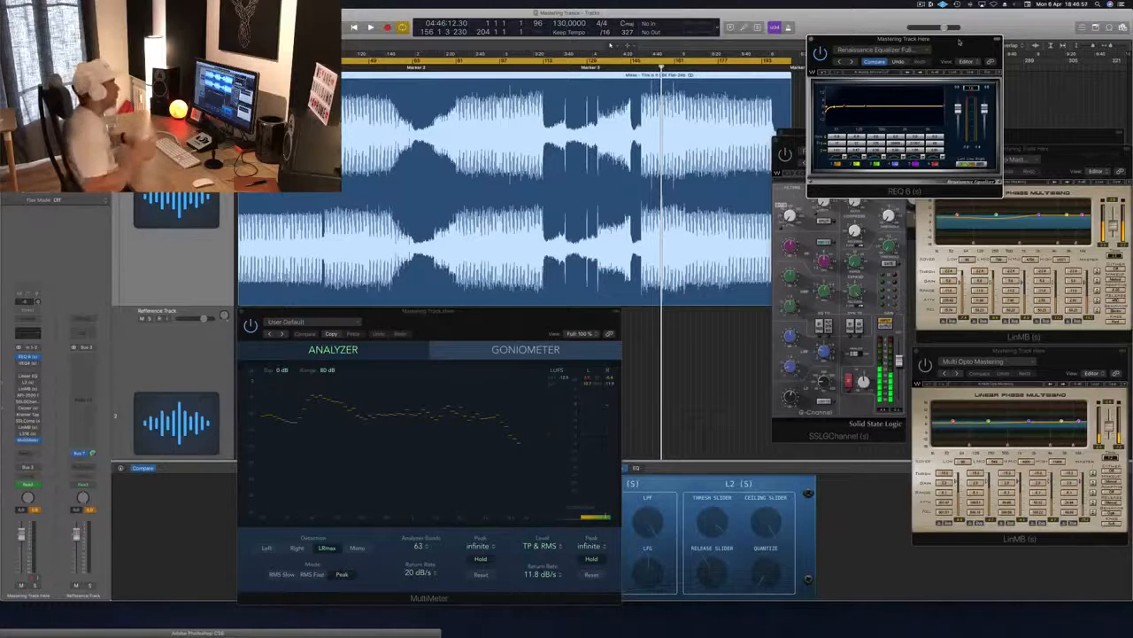
pyautogui.moveTo(935, 53); pyautogui.dragTo(898, 44)
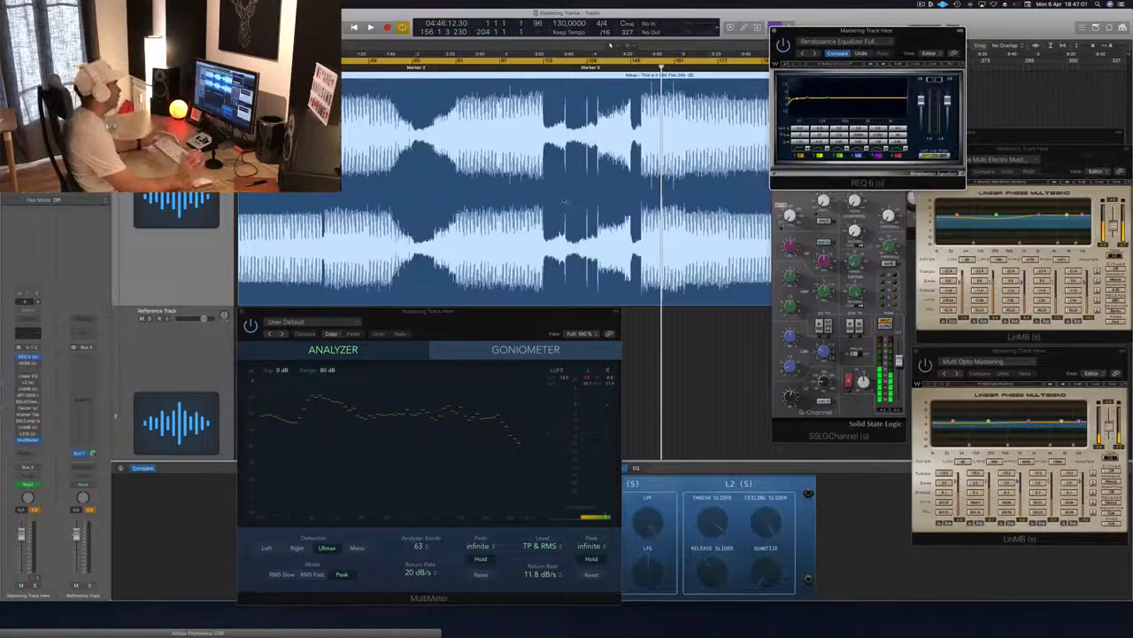
pyautogui.moveTo(918, 43); pyautogui.dragTo(920, 44)
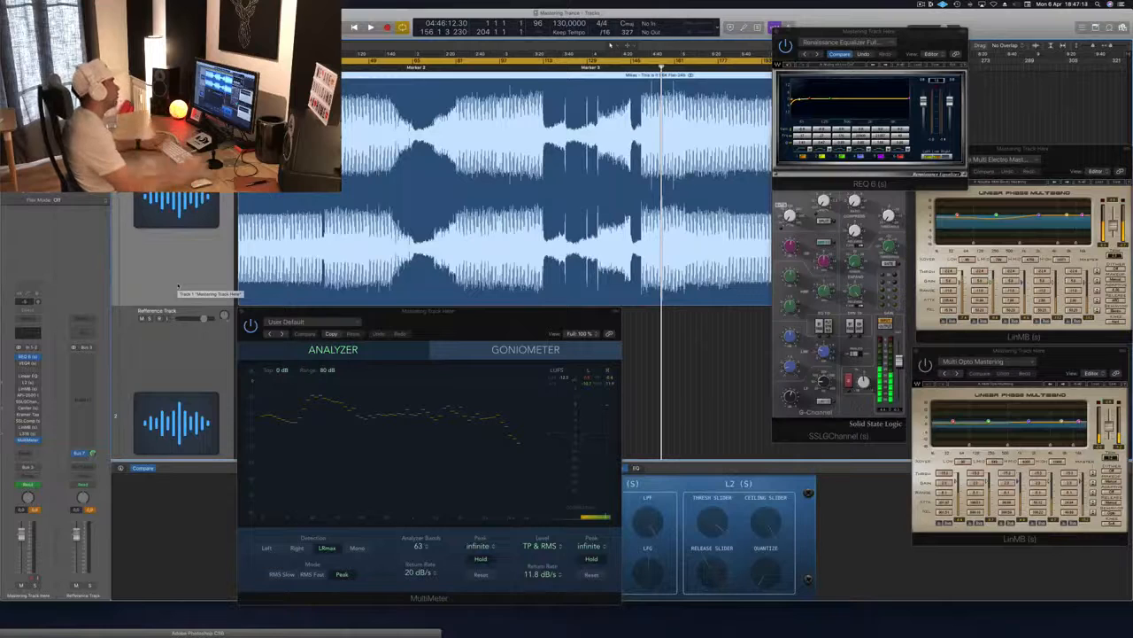
pyautogui.click(918, 42)
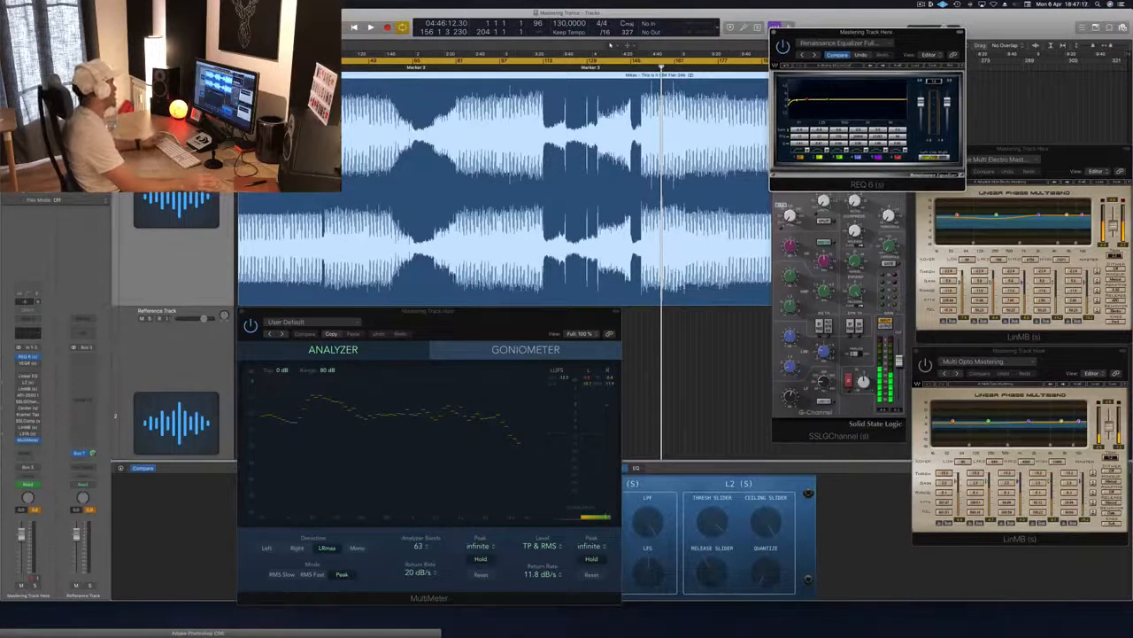
# Step: Open the VEQ4 equalizer inserted on the mastering track and place its window over the SSLGChannel plug-in
pyautogui.click(28, 364)
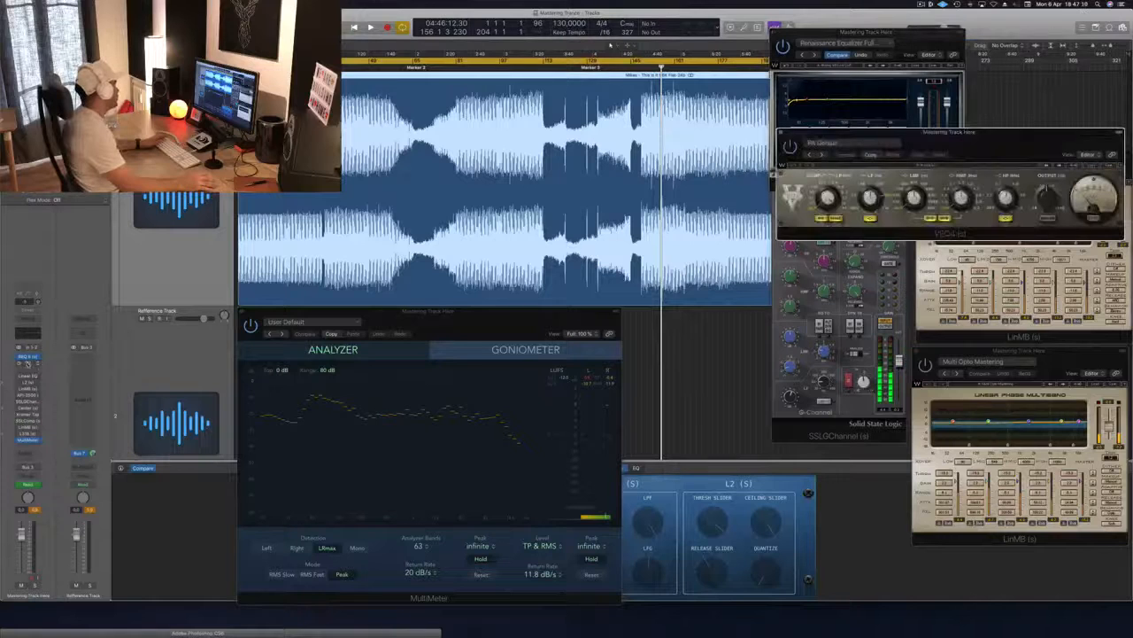
pyautogui.moveTo(979, 137); pyautogui.dragTo(911, 142)
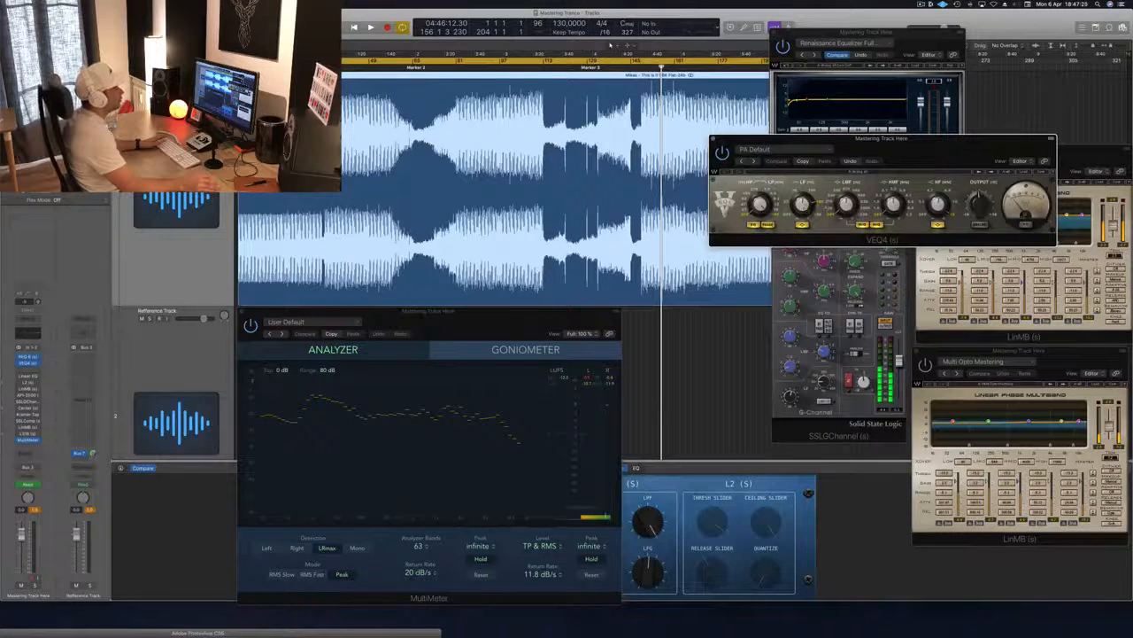
pyautogui.moveTo(948, 143); pyautogui.dragTo(989, 149)
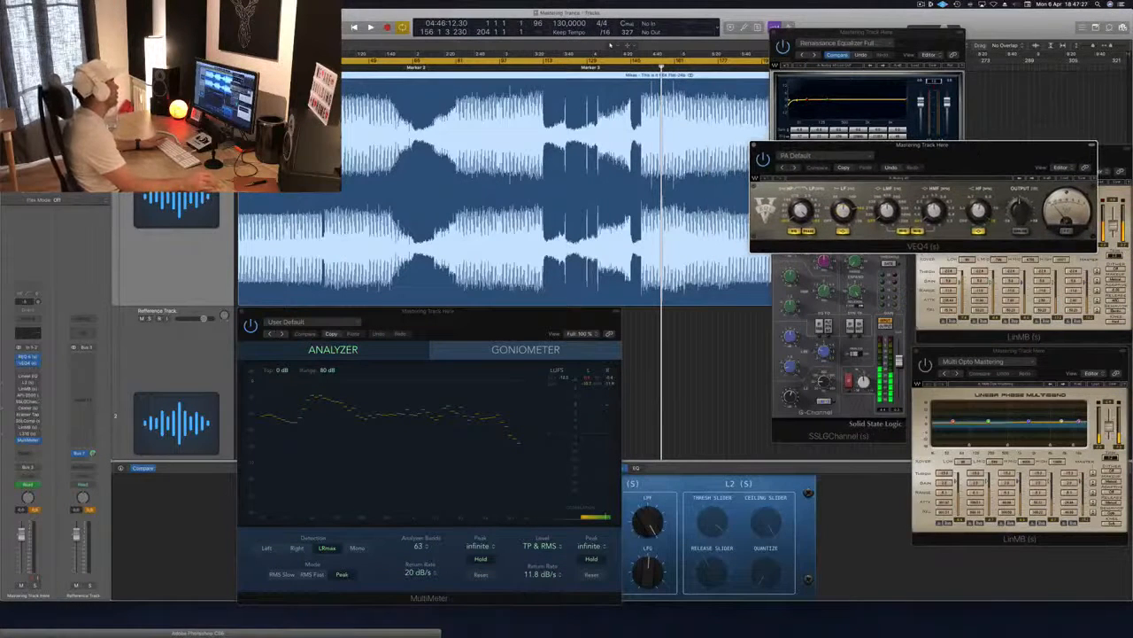
# Step: Play the track from the beginning and compare its sound with VEQ4 bypassed and active
pyautogui.click(609, 44)
pyautogui.press('space')
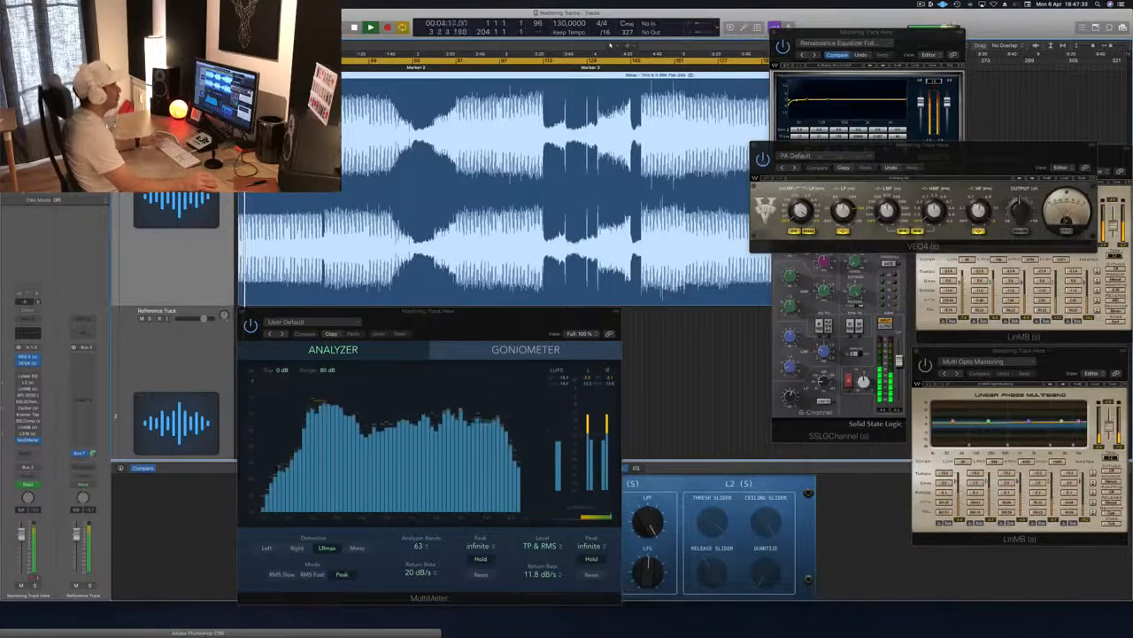
pyautogui.click(764, 161)
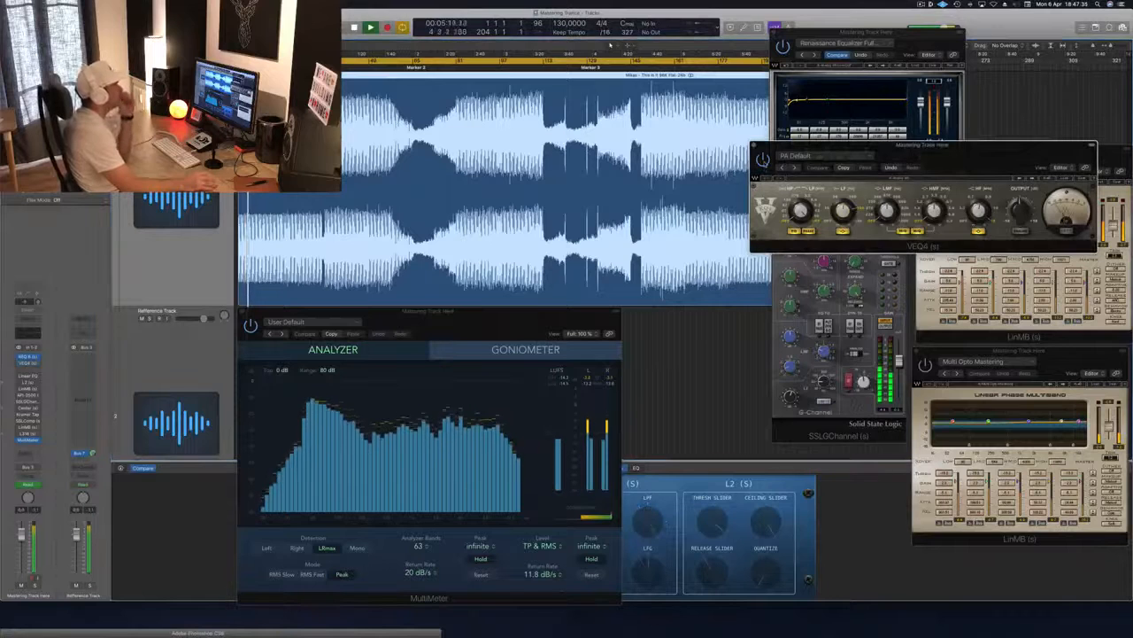
pyautogui.click(765, 161)
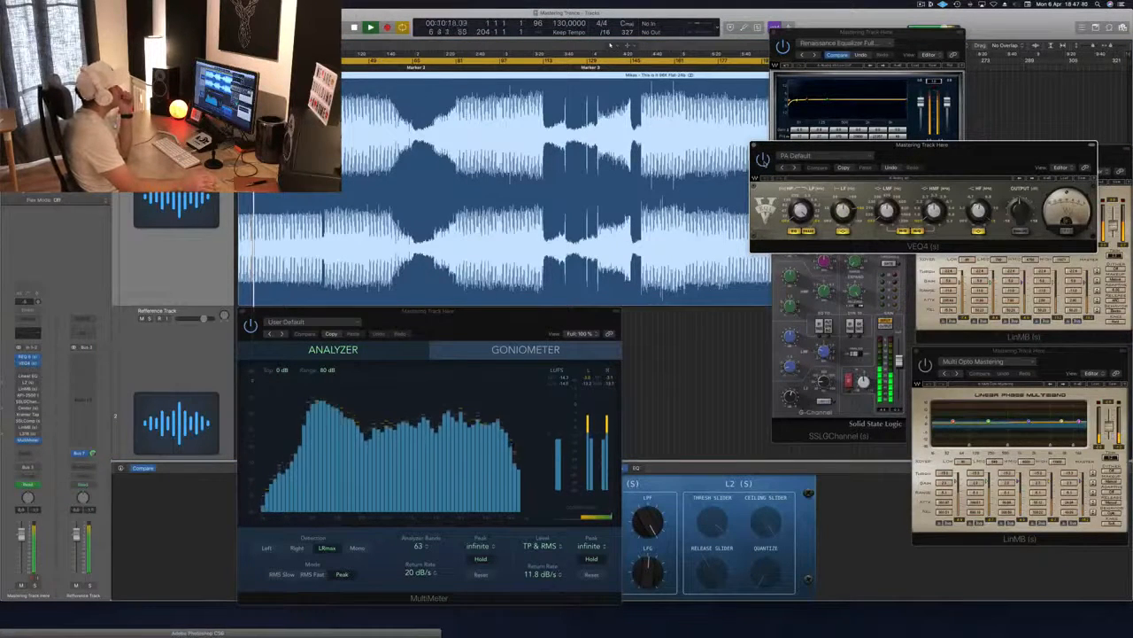
pyautogui.click(764, 161)
pyautogui.click(764, 161)
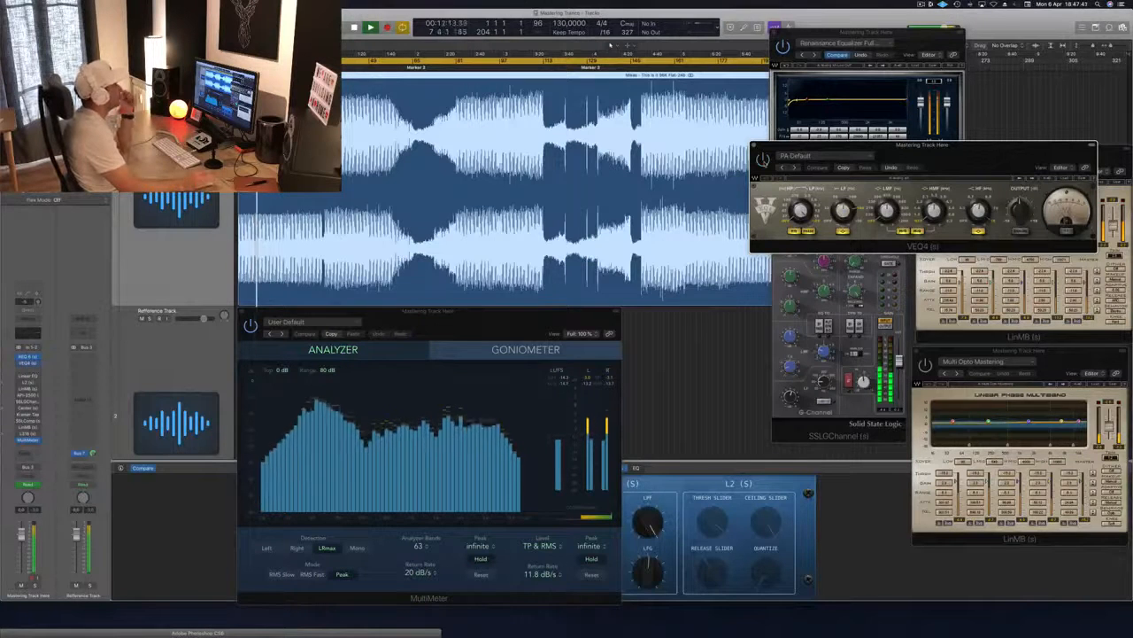
# Step: Toggle the second switch beneath VEQ4's first filter knob during playback and close the VEQ4 window
pyautogui.moveTo(978, 151); pyautogui.dragTo(967, 161)
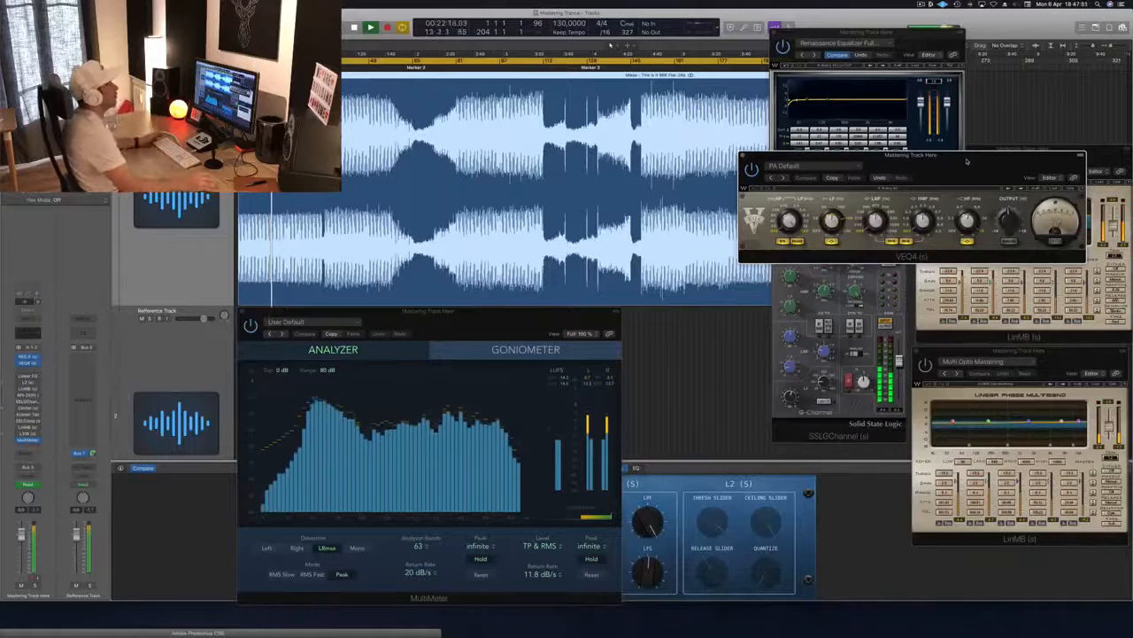
pyautogui.click(795, 241)
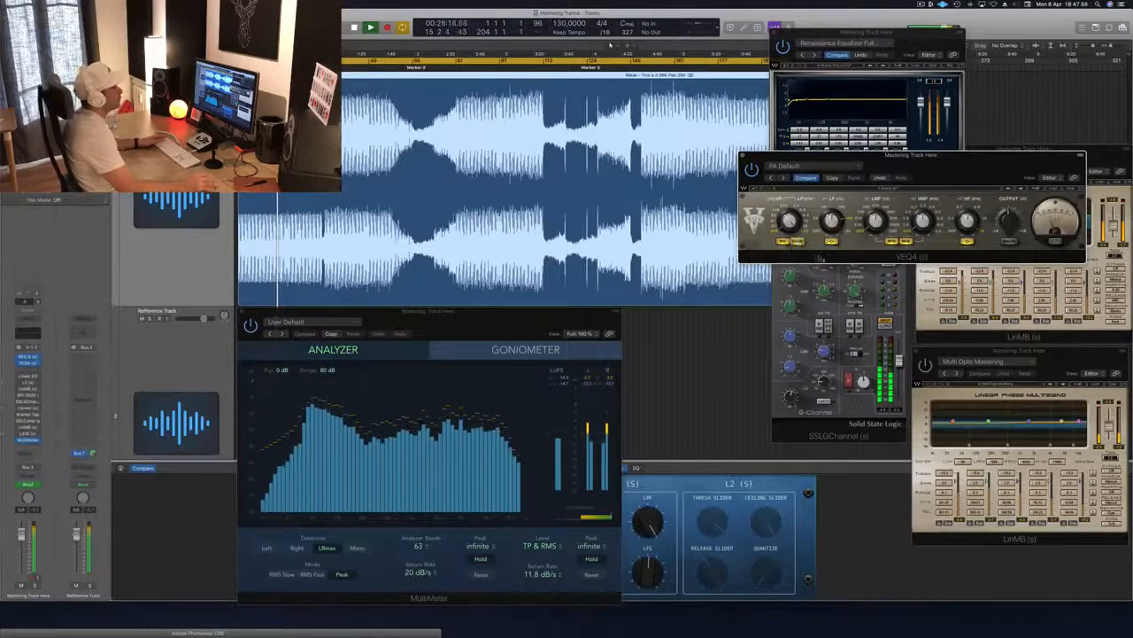
pyautogui.moveTo(942, 164); pyautogui.dragTo(957, 174)
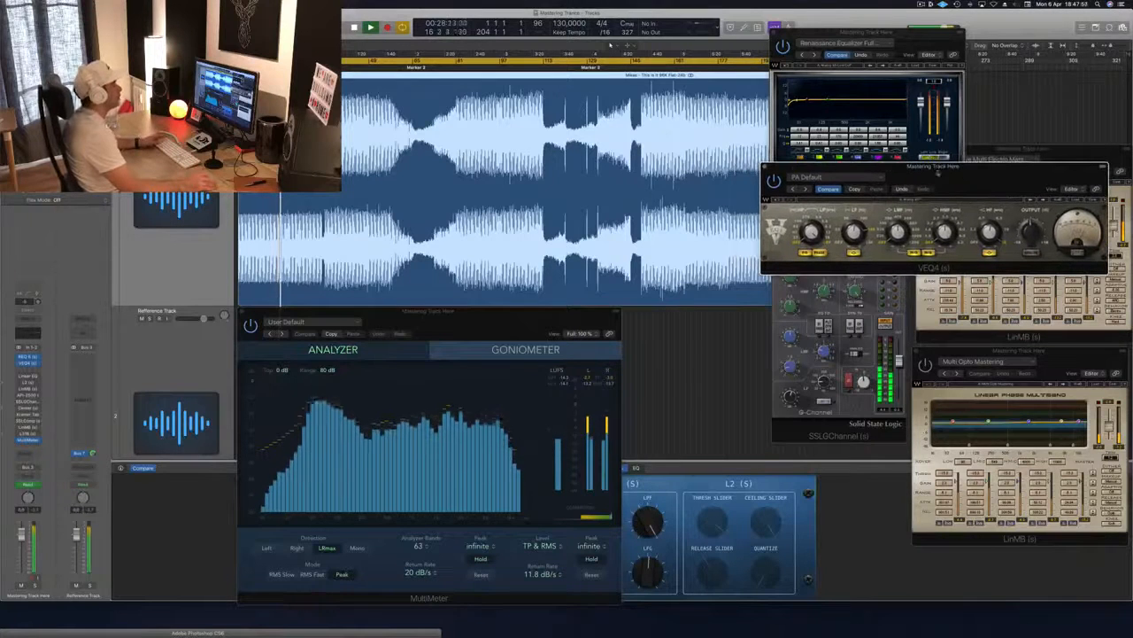
pyautogui.click(766, 168)
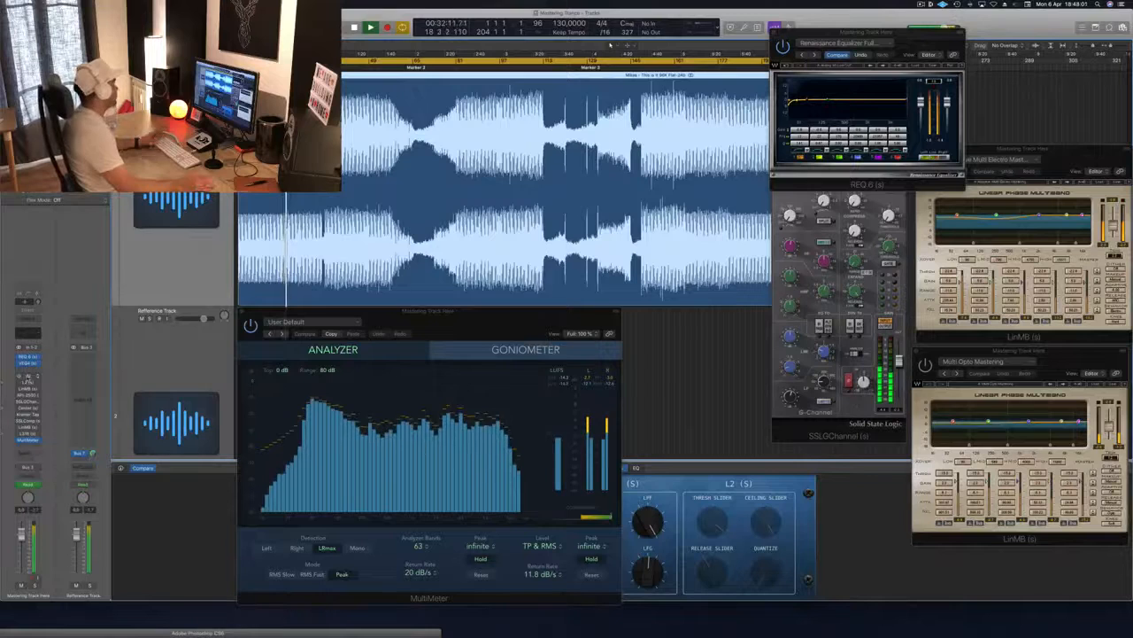
# Step: Open the mastering track's Linear Phase EQ, turn on its analyzer, and place the window in clear view
pyautogui.click(28, 379)
pyautogui.moveTo(221, 41); pyautogui.dragTo(511, 119)
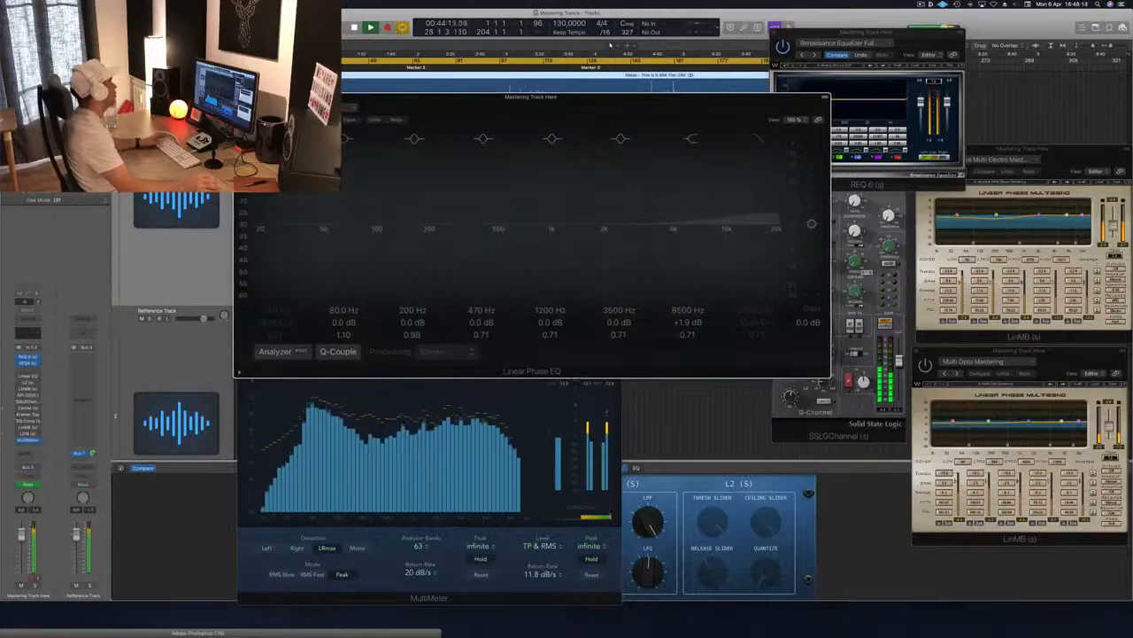
pyautogui.click(275, 351)
pyautogui.moveTo(459, 106); pyautogui.dragTo(565, 151)
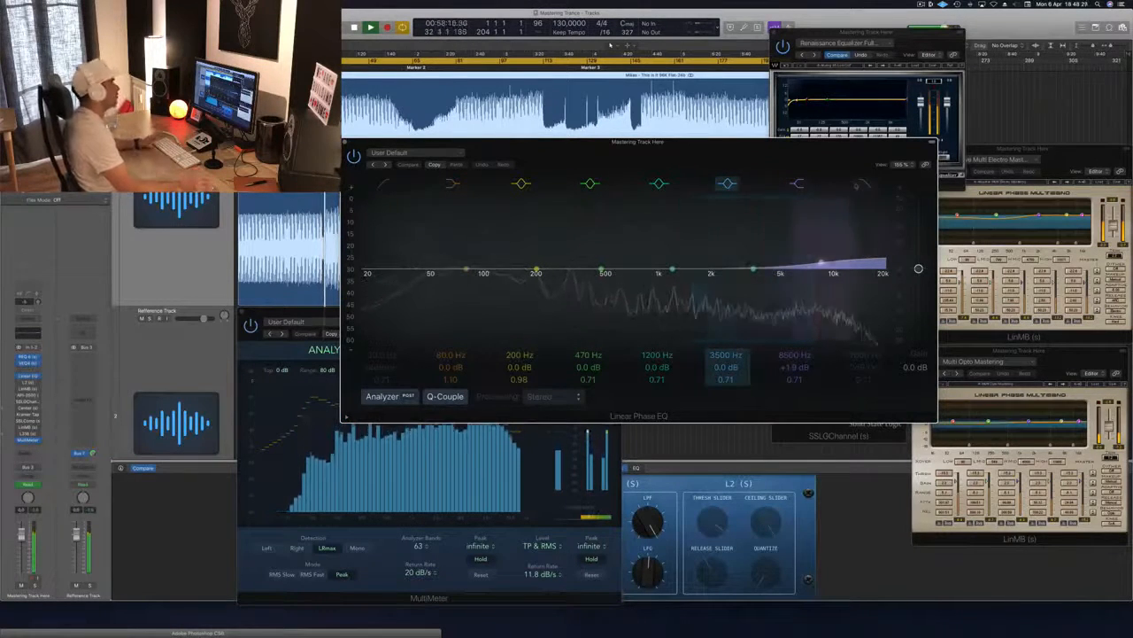
pyautogui.moveTo(763, 156); pyautogui.dragTo(794, 181)
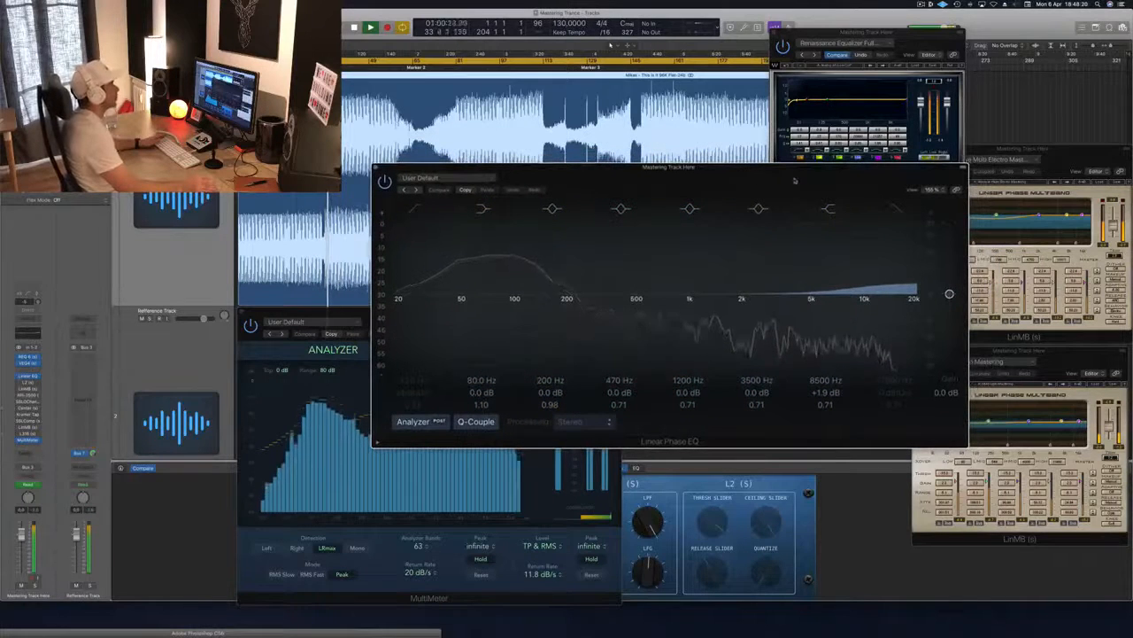
# Step: Compare the playing track with the Linear Phase EQ bypassed and active, and close the EQ window
pyautogui.click(385, 183)
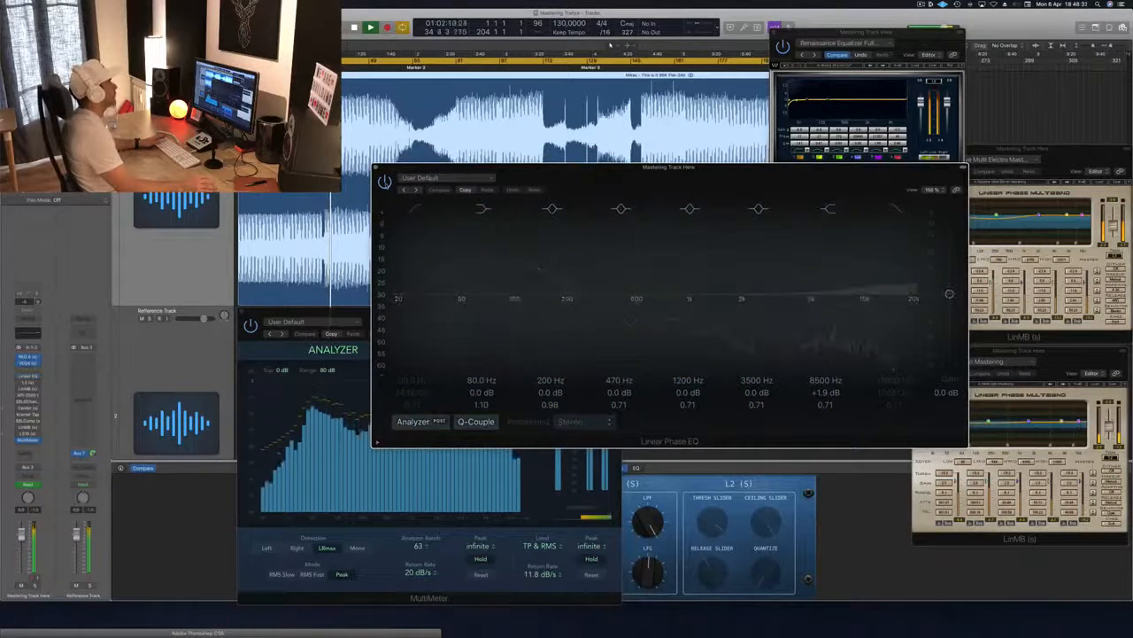
pyautogui.click(385, 182)
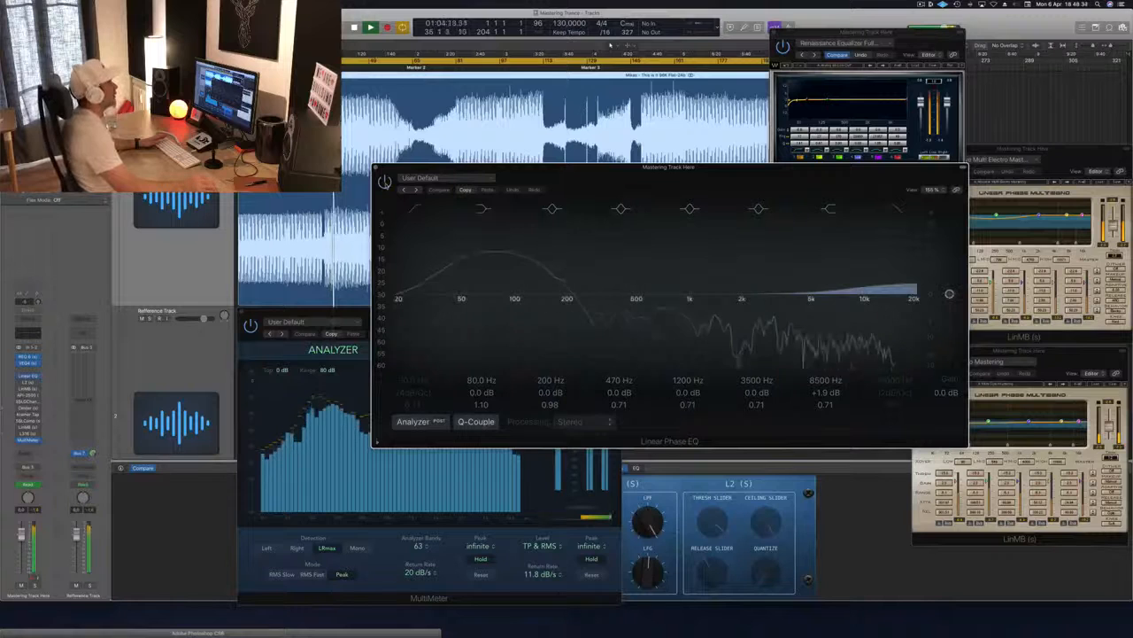
pyautogui.moveTo(783, 177); pyautogui.dragTo(675, 218)
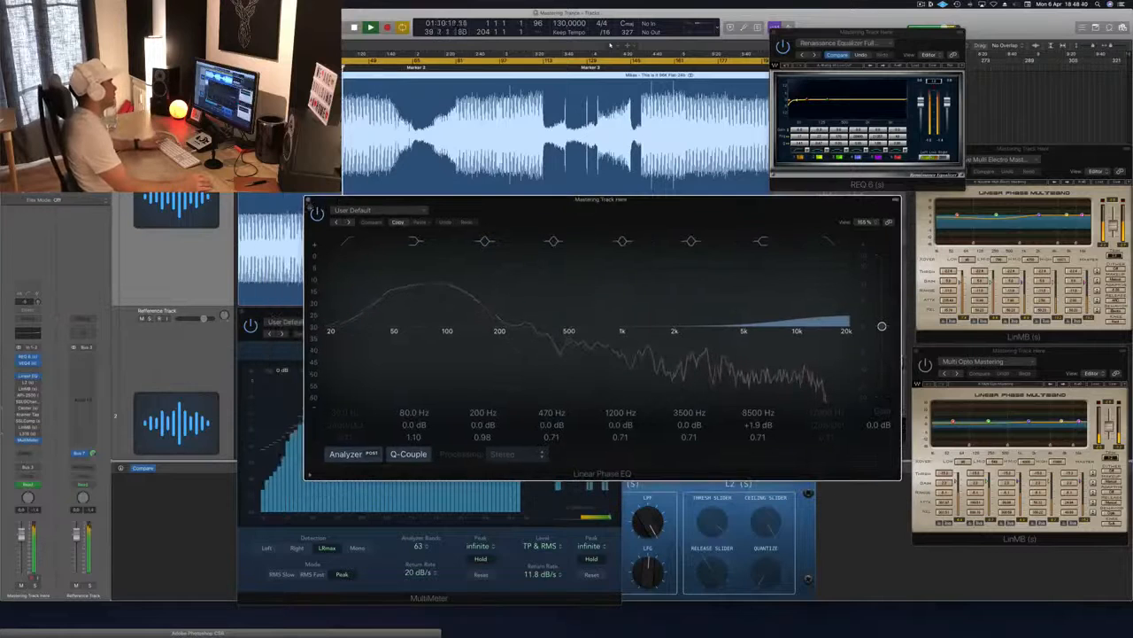
pyautogui.click(269, 209)
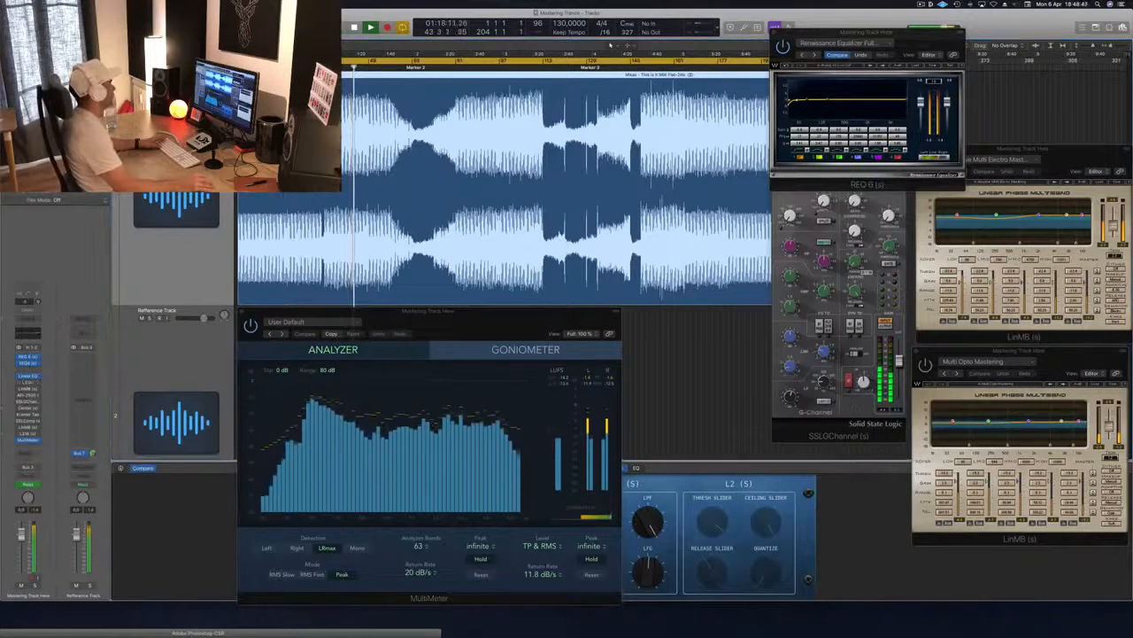
# Step: Open the mastering track's L2 Ultramaximizer during playback and line up its window beneath the Renaissance Equalizer
pyautogui.click(30, 382)
pyautogui.moveTo(625, 224); pyautogui.dragTo(799, 240)
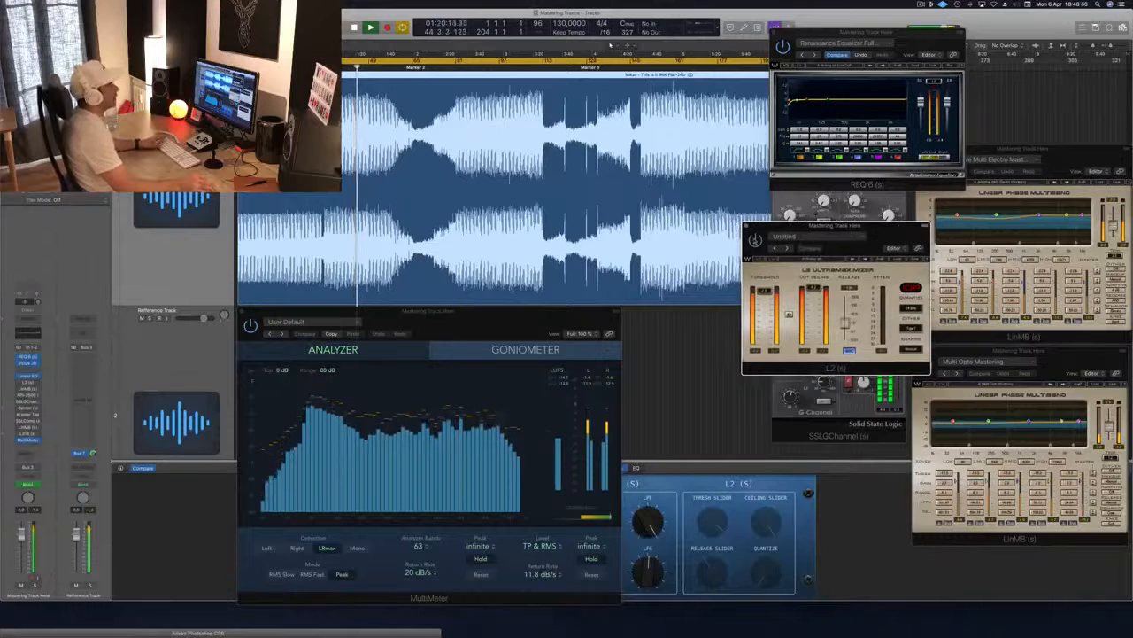
pyautogui.moveTo(892, 231); pyautogui.dragTo(911, 207)
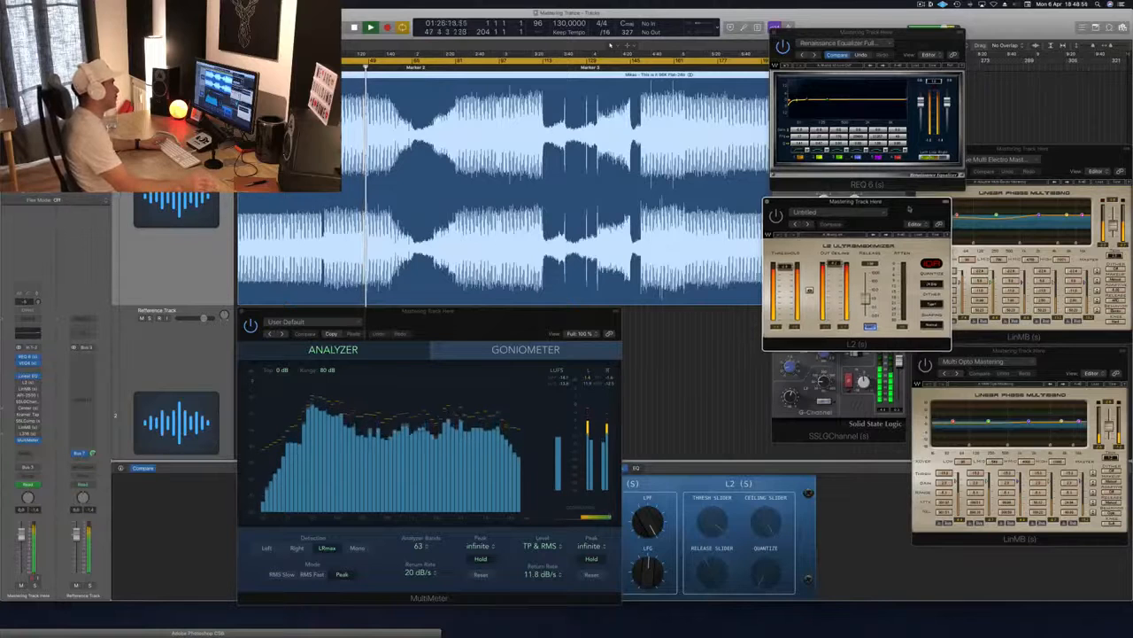
pyautogui.moveTo(909, 210); pyautogui.dragTo(917, 202)
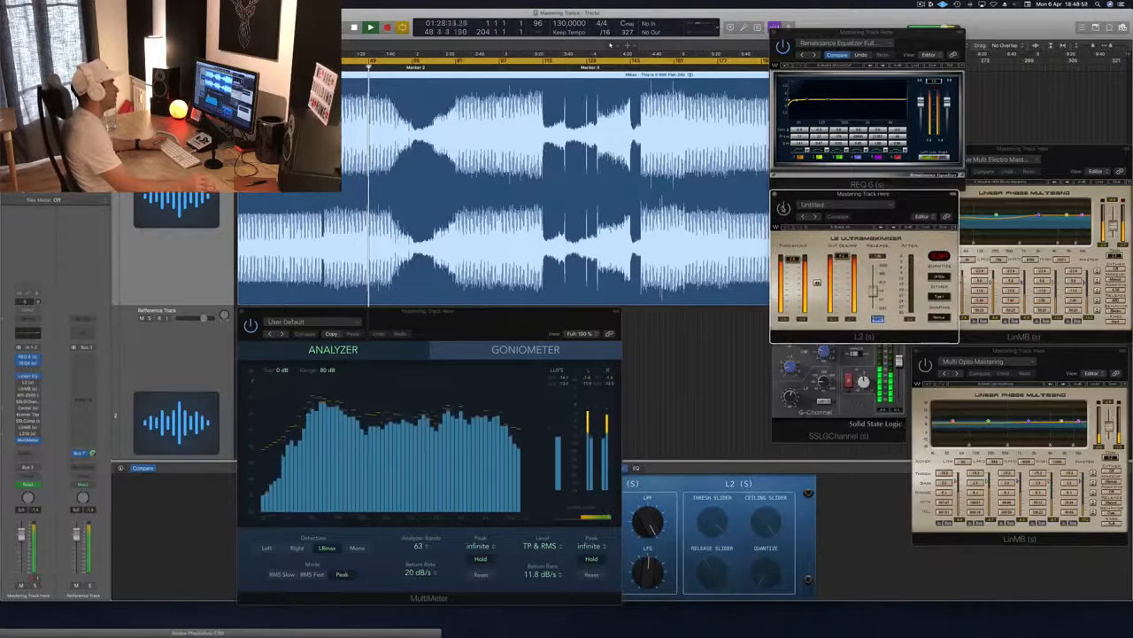
# Step: Turn on the L2 Ultramaximizer and audition the track through it, continuing from the loud section after the first breakdown
pyautogui.press('space')
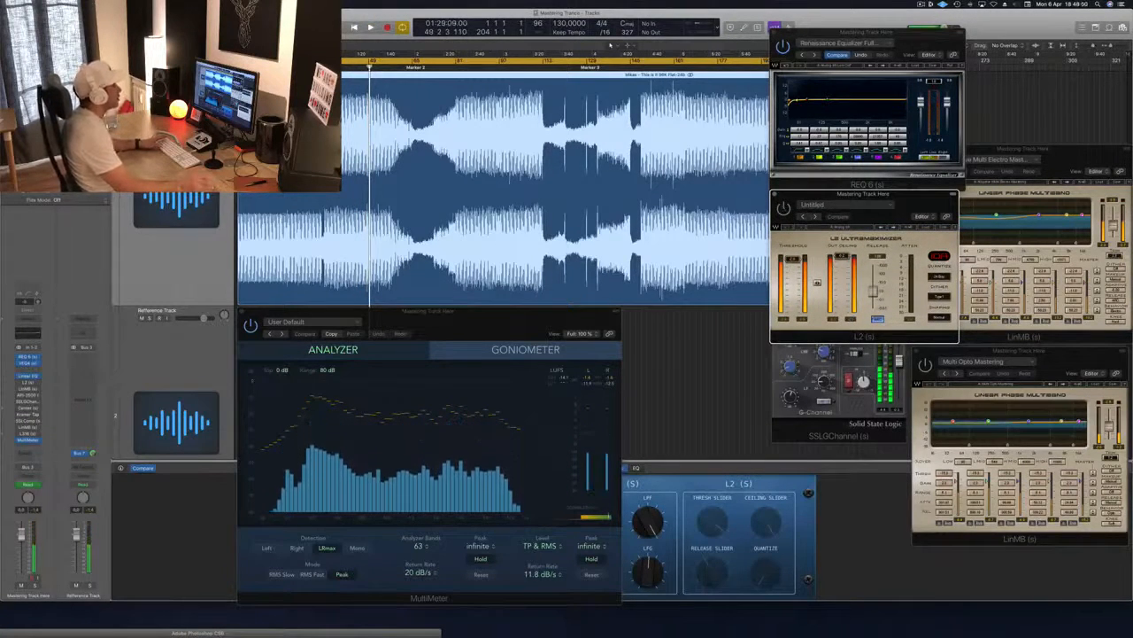
pyautogui.press('space')
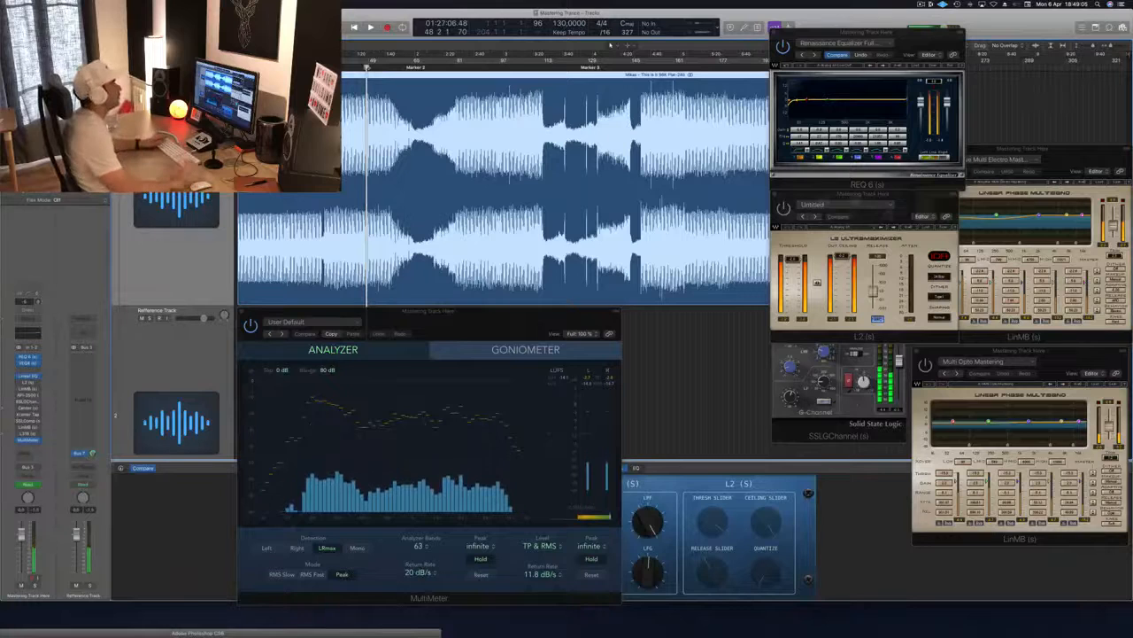
pyautogui.press('space')
pyautogui.press('space')
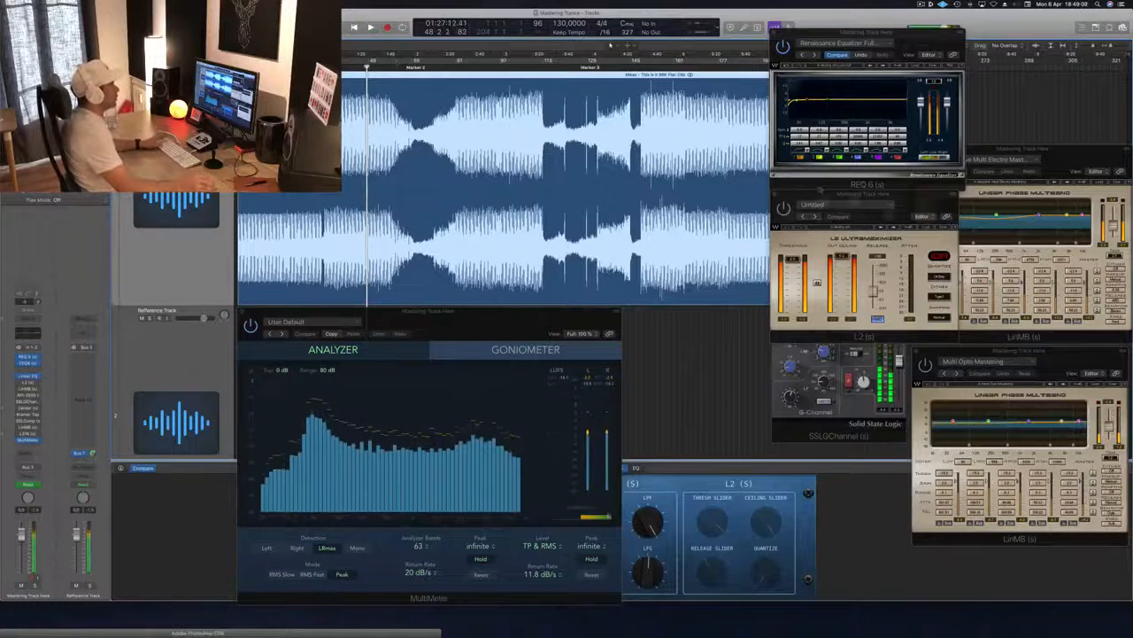
pyautogui.click(783, 241)
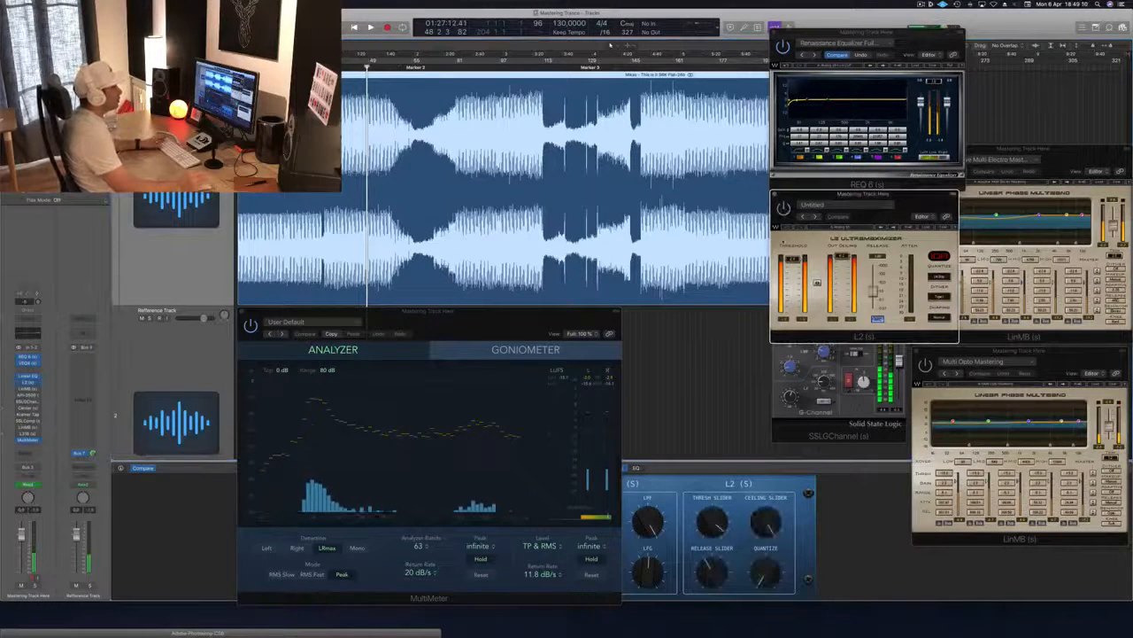
pyautogui.press('space')
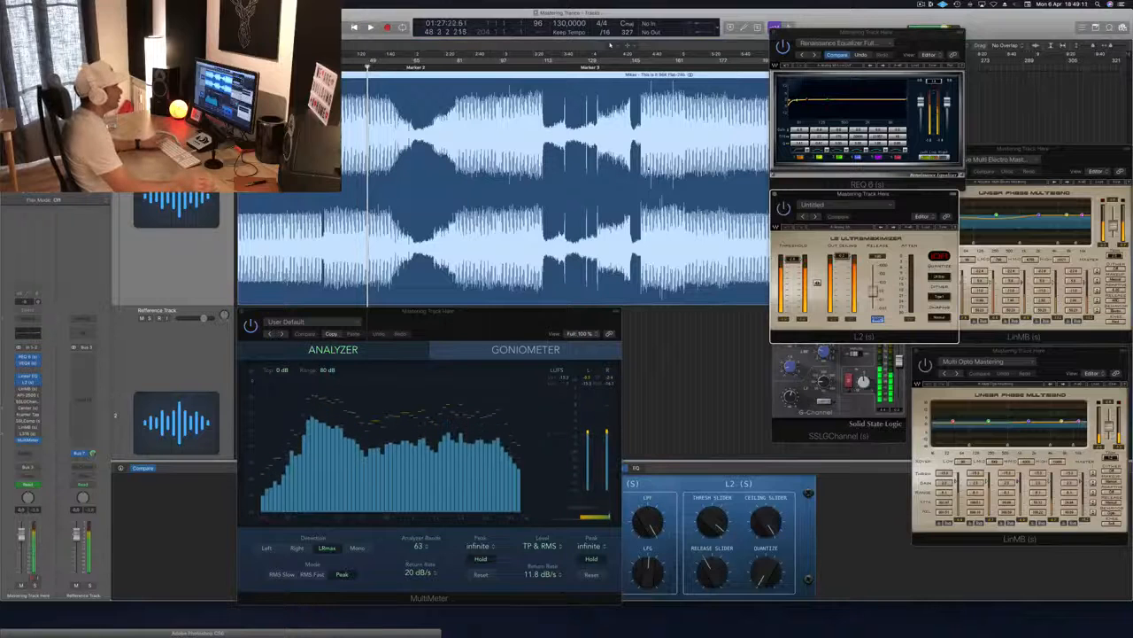
pyautogui.press('space')
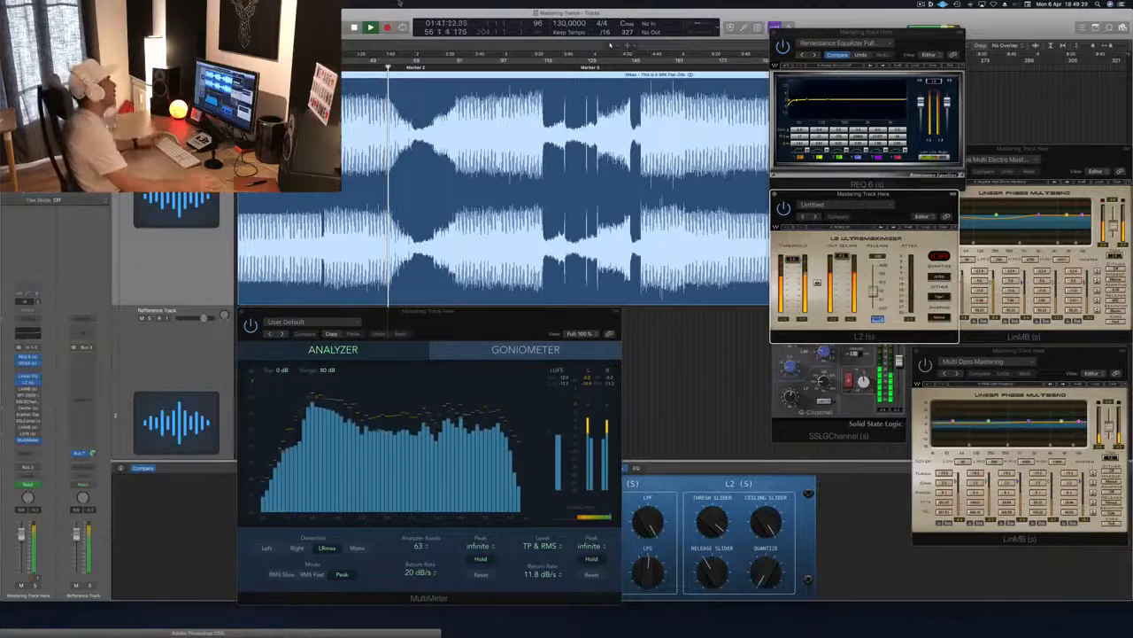
pyautogui.click(457, 64)
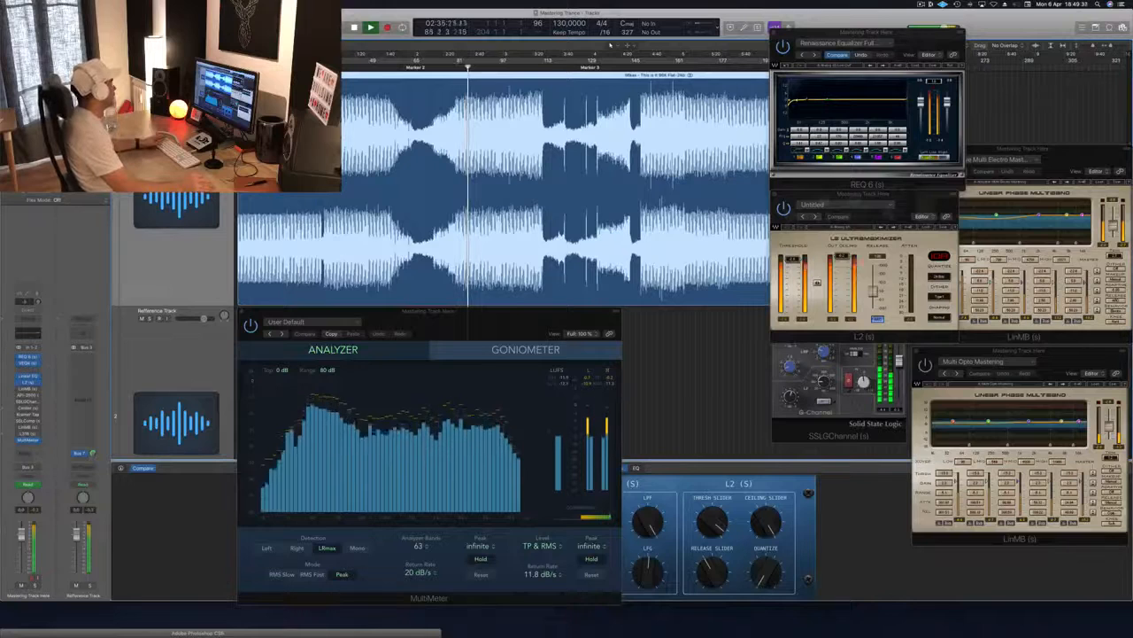
# Step: Turn on the LinMB with the Adaptive Multi Electro Mastering preset, place its window beneath the Renaissance Equalizer, and trim its output
pyautogui.click(28, 390)
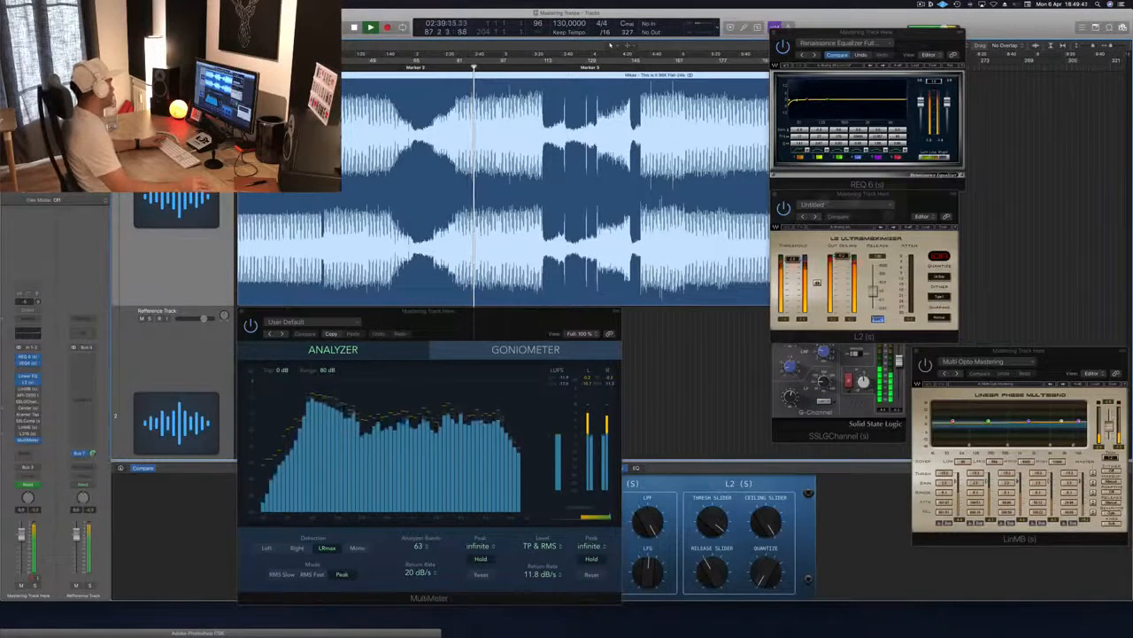
pyautogui.click(28, 389)
pyautogui.moveTo(1063, 158); pyautogui.dragTo(923, 217)
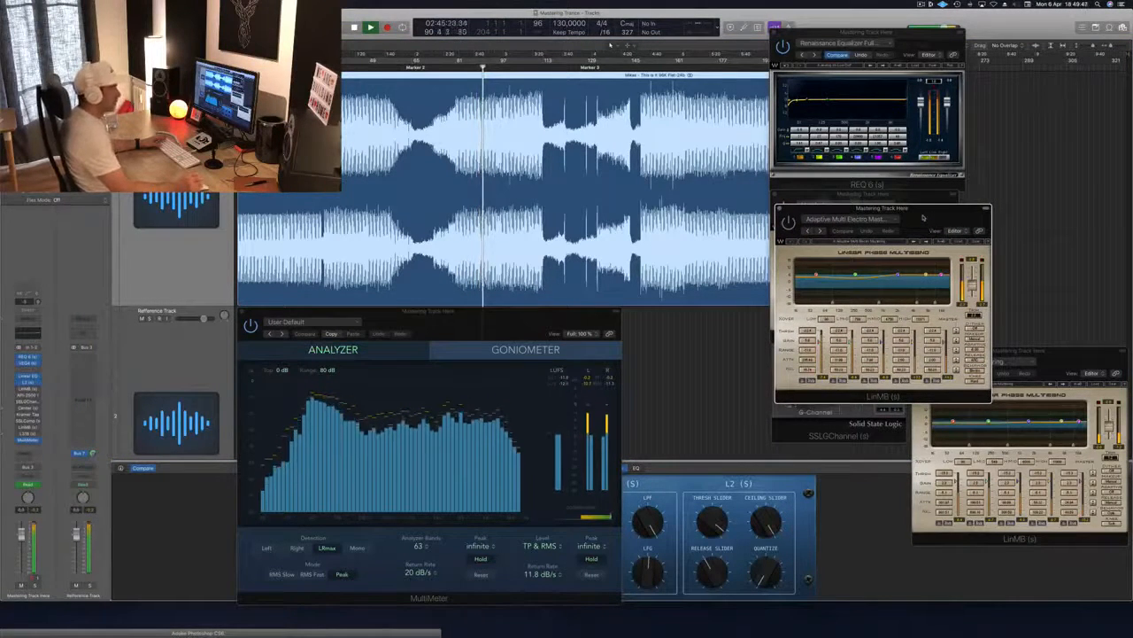
pyautogui.moveTo(923, 217); pyautogui.dragTo(923, 210)
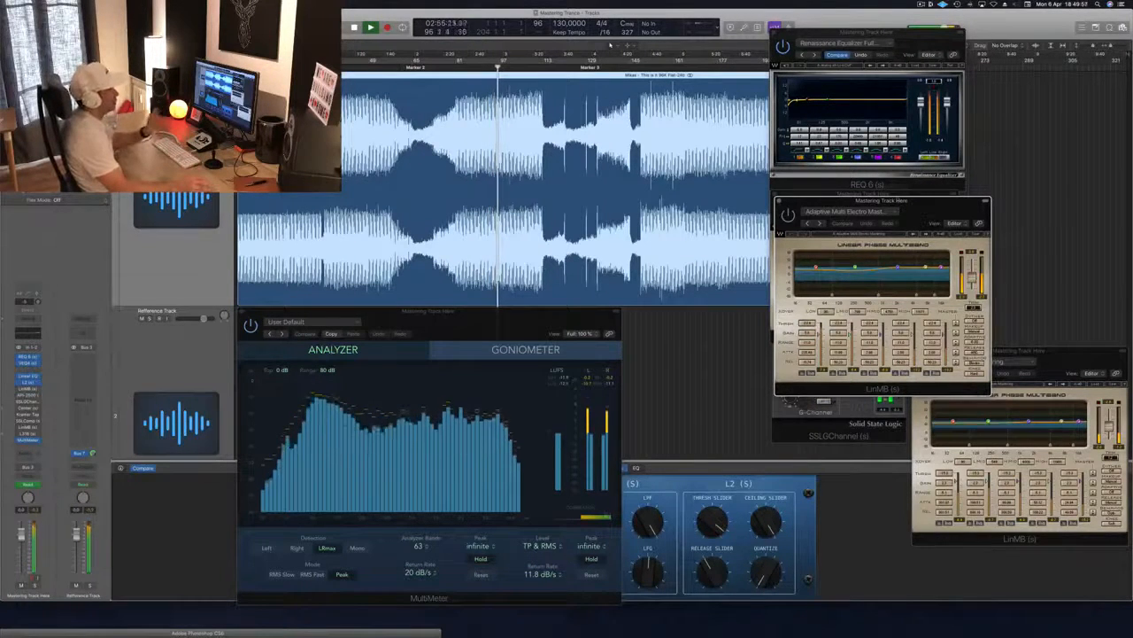
pyautogui.moveTo(915, 205)
pyautogui.mouseDown()
pyautogui.moveTo(906, 203)
pyautogui.moveTo(919, 205)
pyautogui.mouseUp()
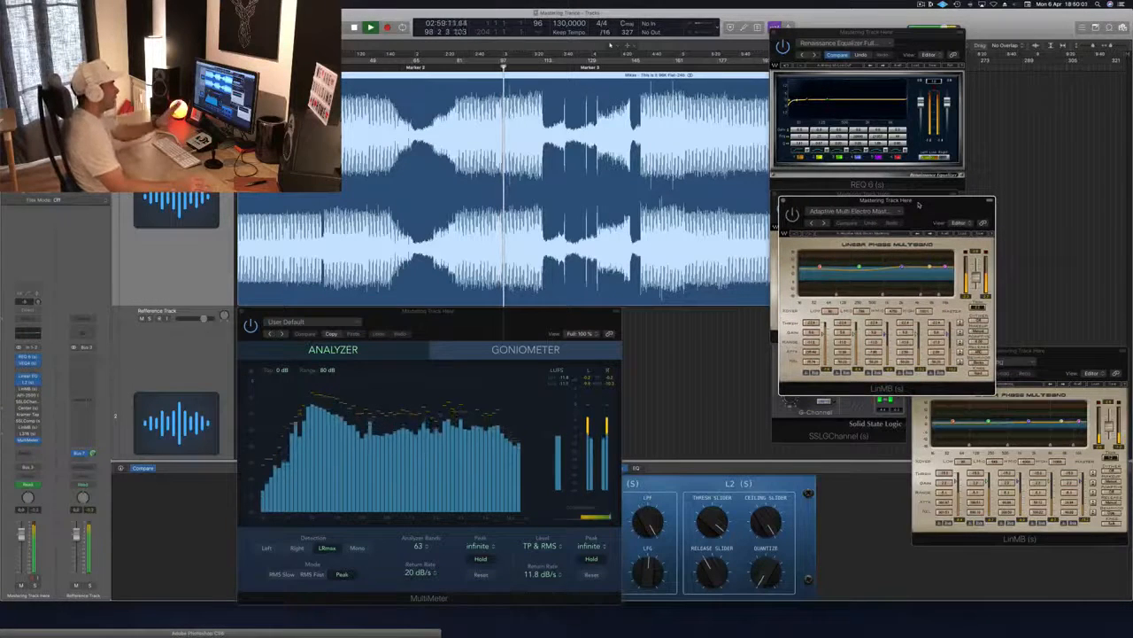
pyautogui.moveTo(920, 205); pyautogui.dragTo(914, 204)
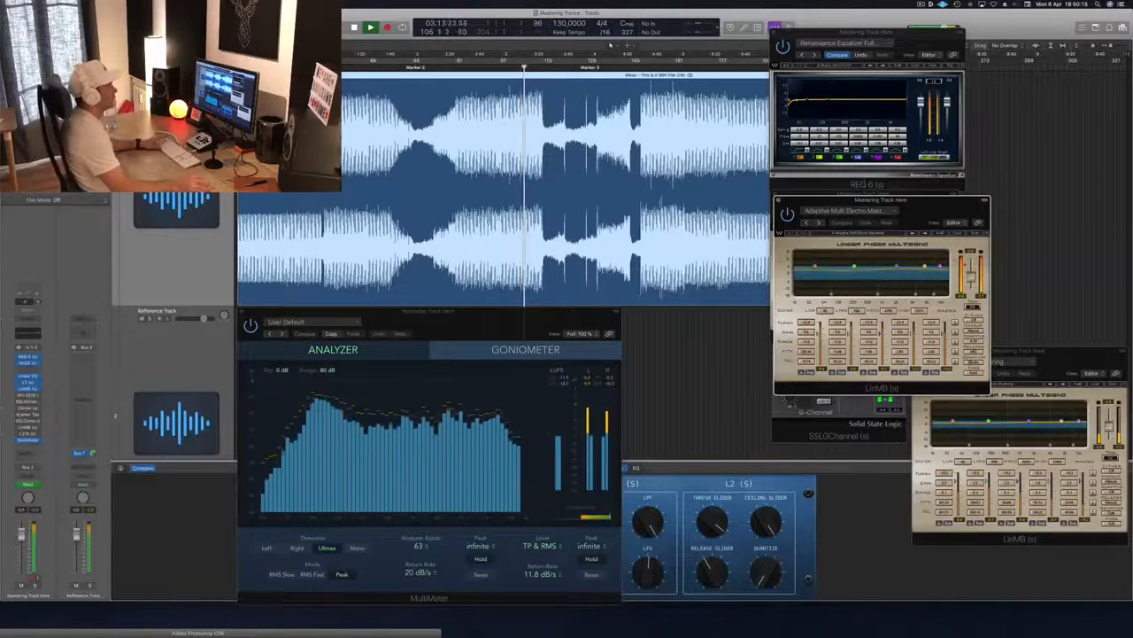
pyautogui.click(975, 306)
# Step: Reopen VEQ4 and rearrange the windows, with L2 above the Multi Opto Mastering LinMB and the adaptive LinMB beneath VEQ4
pyautogui.moveTo(934, 206); pyautogui.dragTo(741, 253)
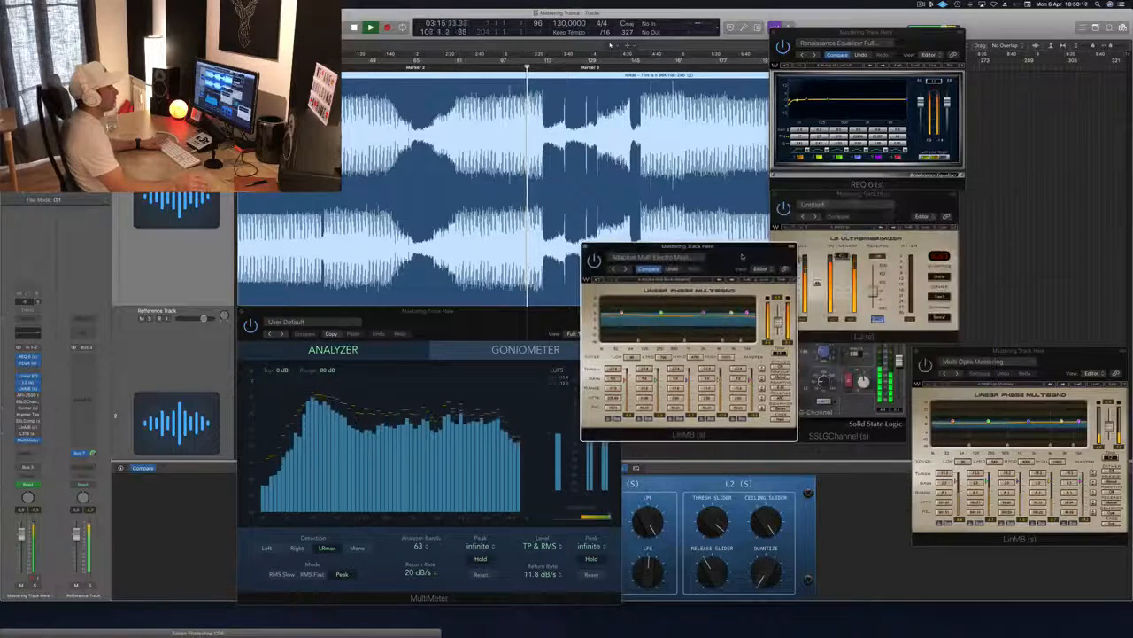
pyautogui.click(925, 195)
pyautogui.moveTo(925, 194); pyautogui.dragTo(1065, 187)
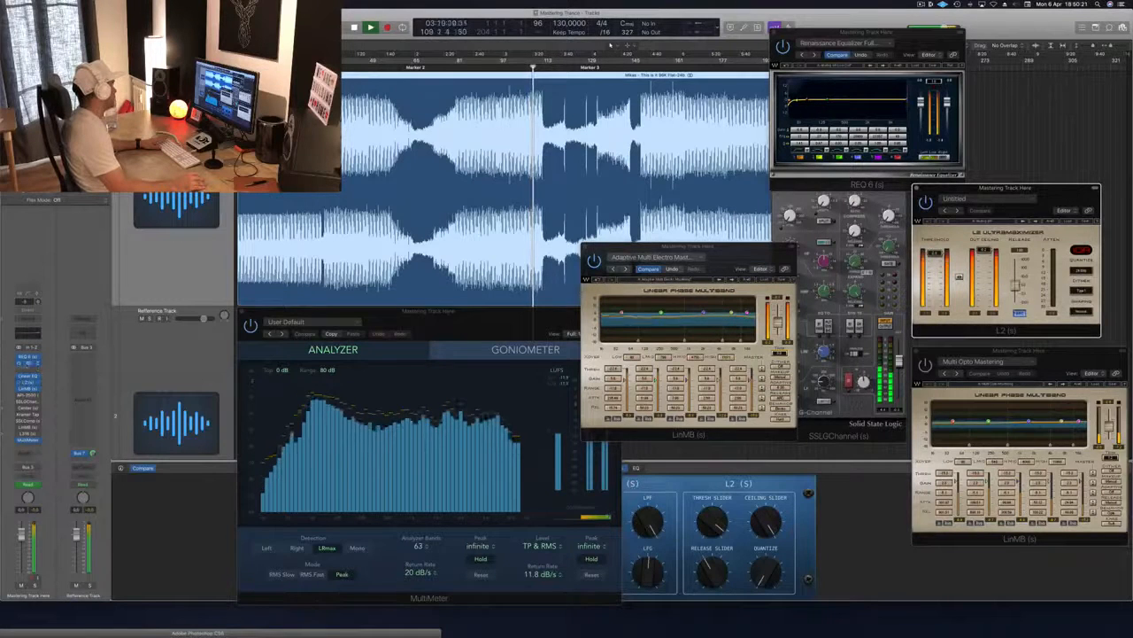
pyautogui.click(29, 363)
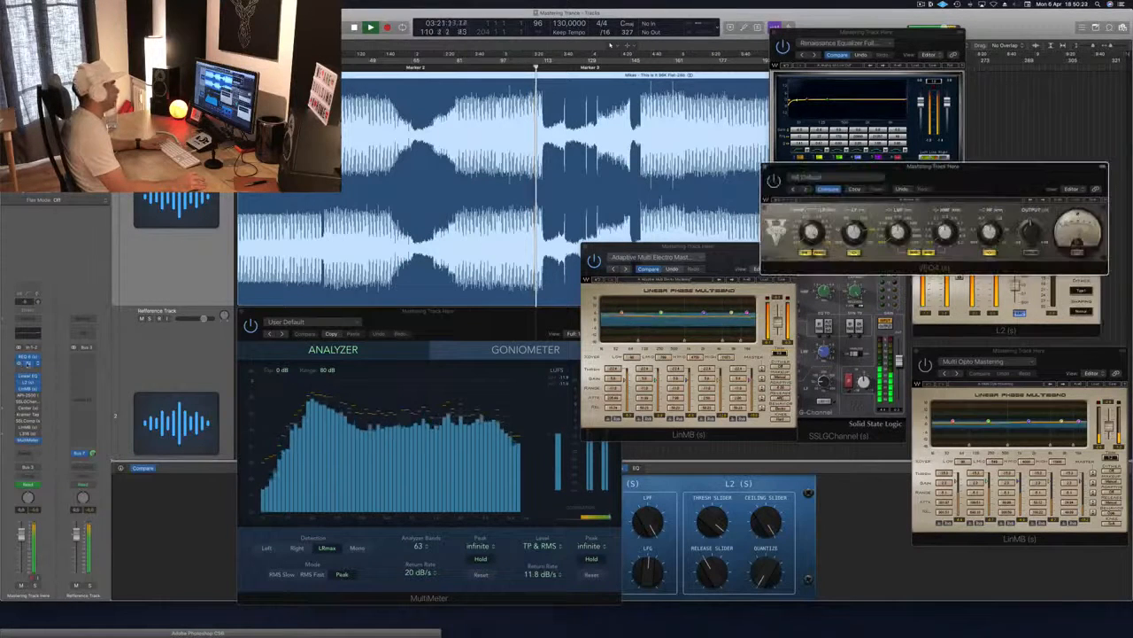
pyautogui.moveTo(746, 255); pyautogui.dragTo(934, 289)
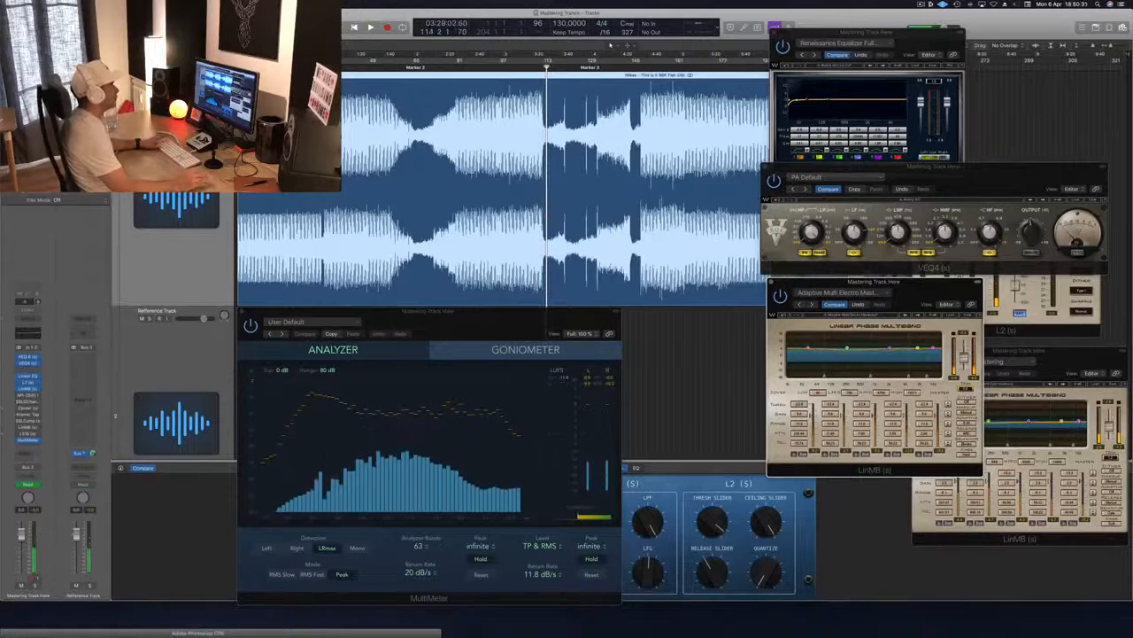
# Step: Play the track from near its start and realign the adaptive LinMB window beneath VEQ4
pyautogui.click(254, 60)
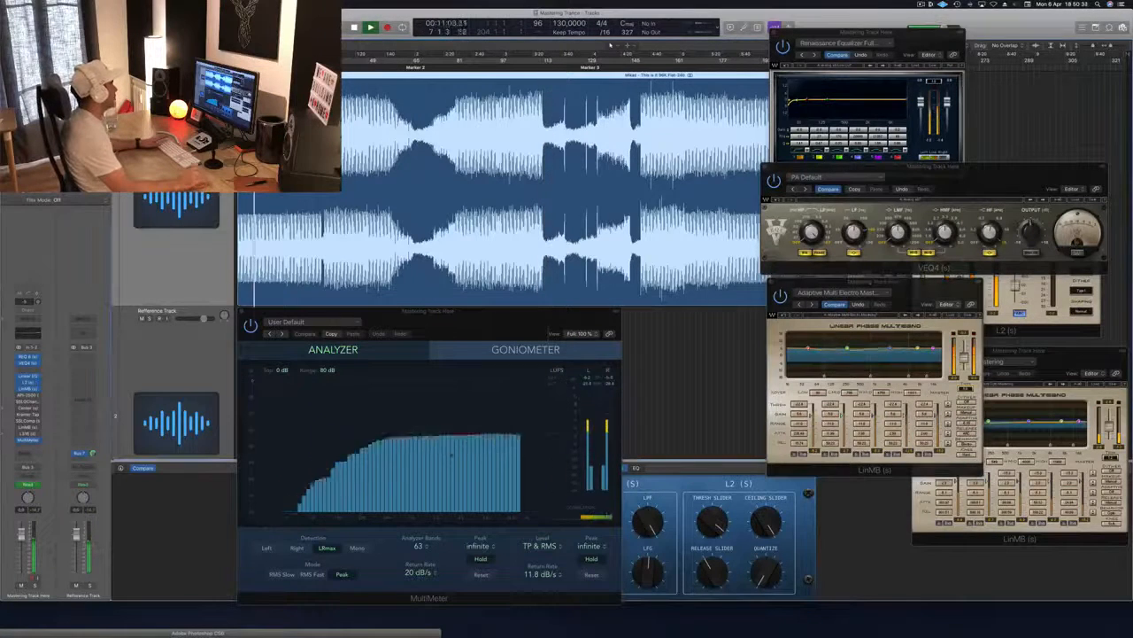
pyautogui.moveTo(919, 287); pyautogui.dragTo(896, 294)
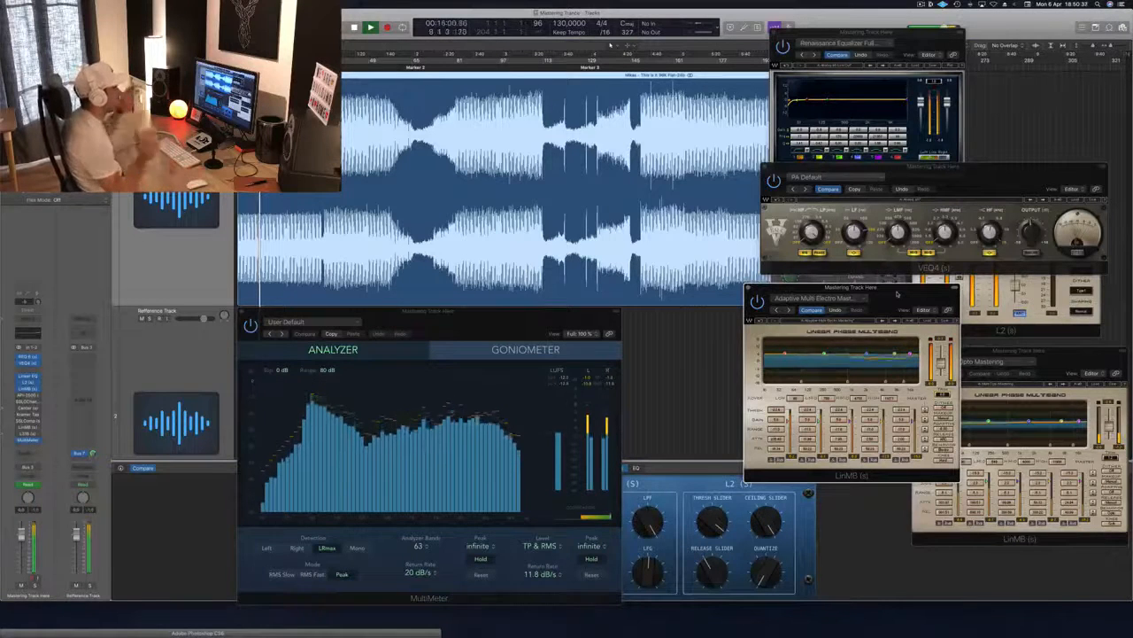
pyautogui.moveTo(897, 294); pyautogui.dragTo(913, 288)
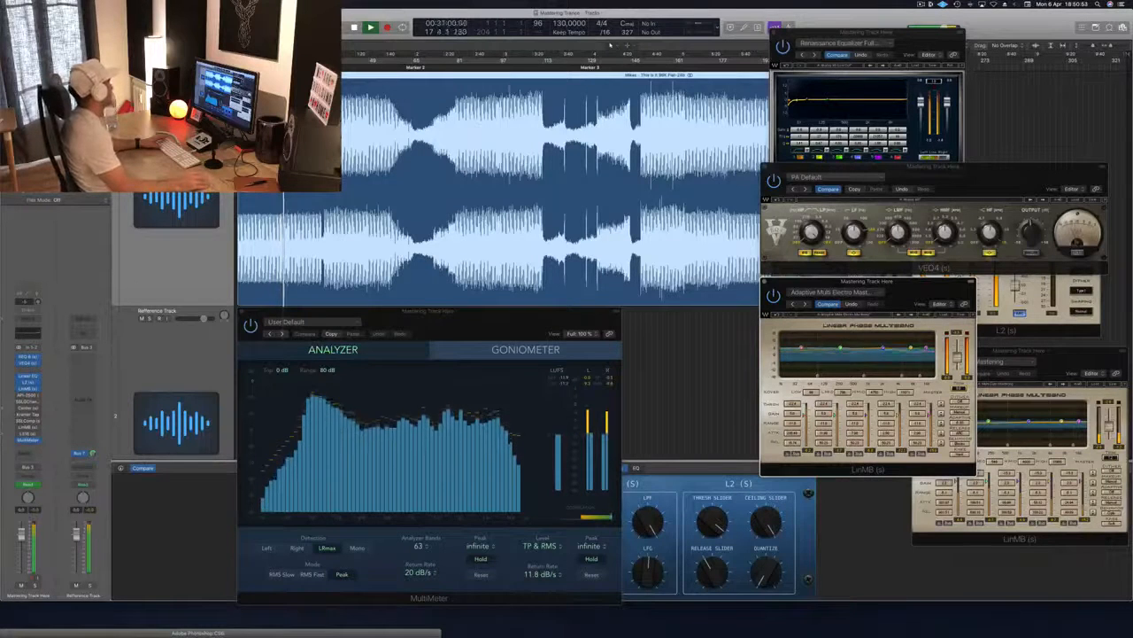
# Step: Open the mastering track's API-2500 compressor and place its window beside the adaptive LinMB
pyautogui.click(30, 397)
pyautogui.moveTo(106, 31); pyautogui.dragTo(425, 288)
pyautogui.moveTo(954, 291); pyautogui.dragTo(933, 289)
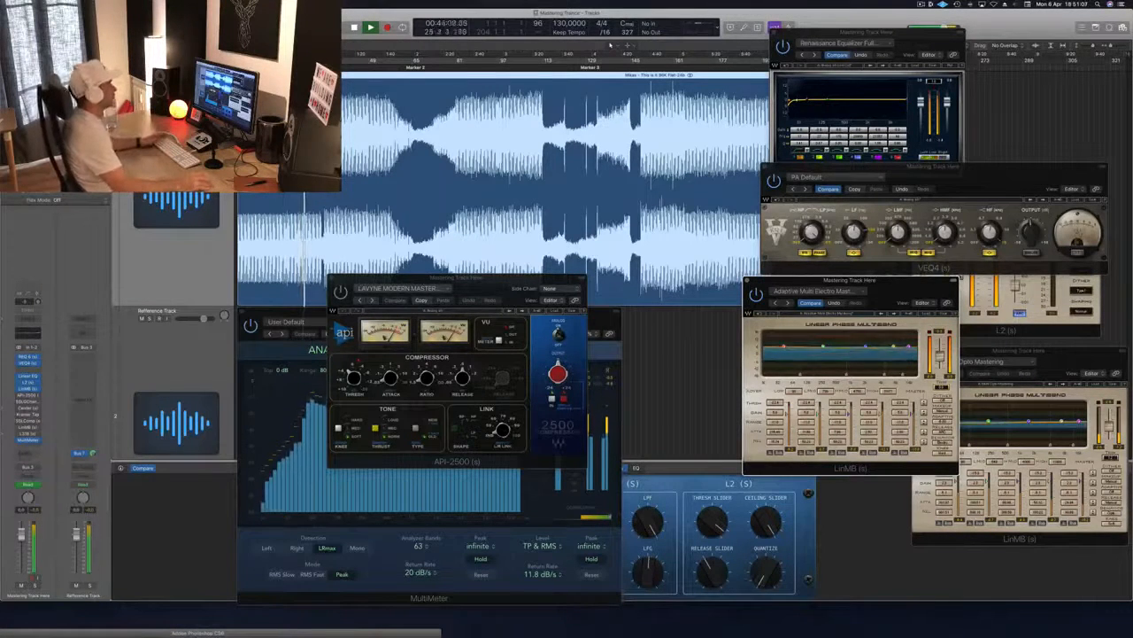
pyautogui.moveTo(468, 288); pyautogui.dragTo(494, 298)
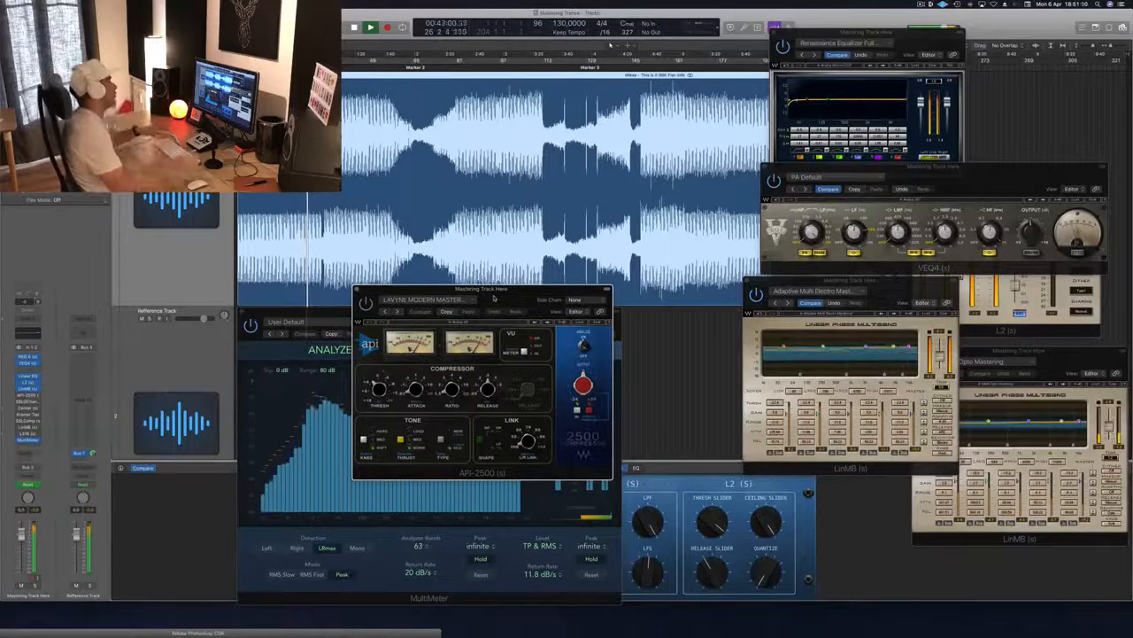
pyautogui.moveTo(494, 299); pyautogui.dragTo(618, 289)
# Step: Turn on the API-2500 compressor, audition the track through it, and close its window
pyautogui.press('space')
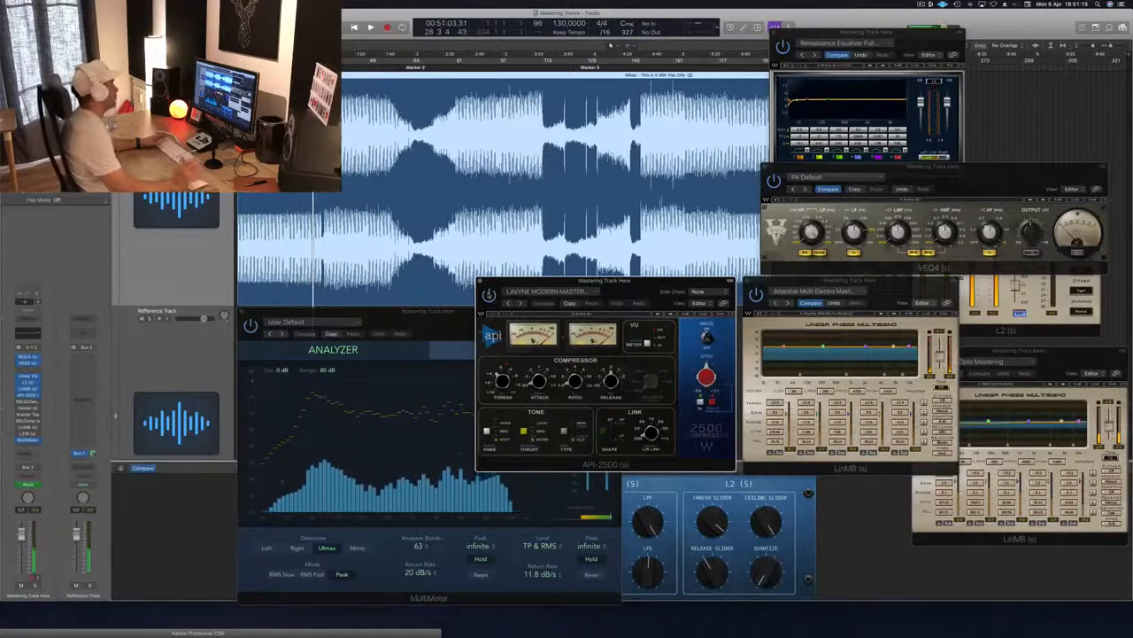
pyautogui.press('space')
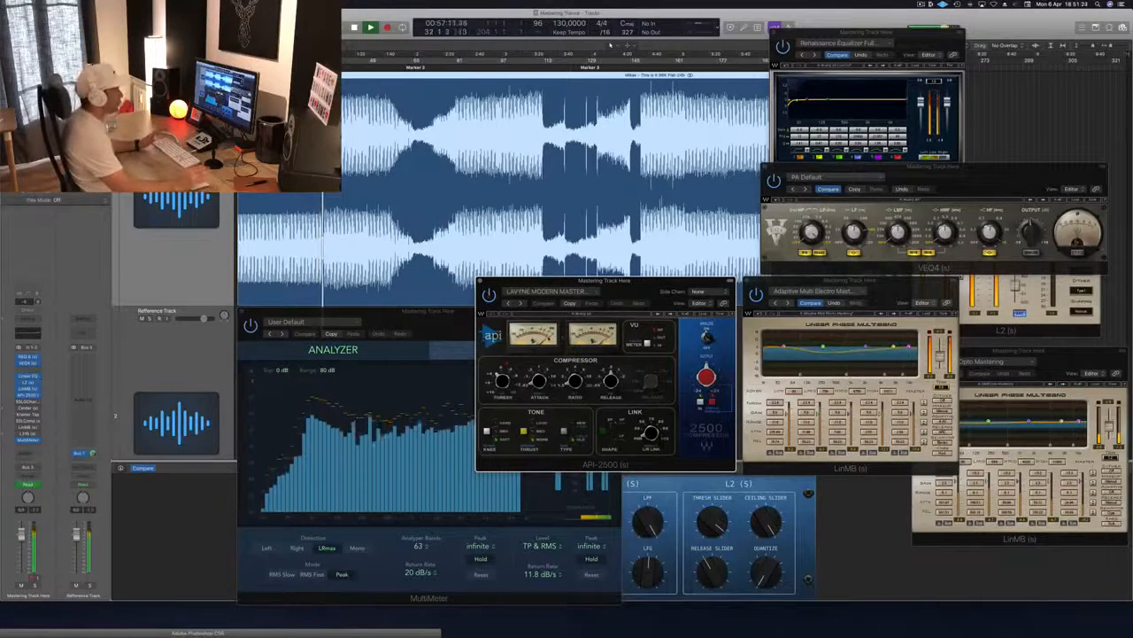
pyautogui.moveTo(646, 290); pyautogui.dragTo(639, 298)
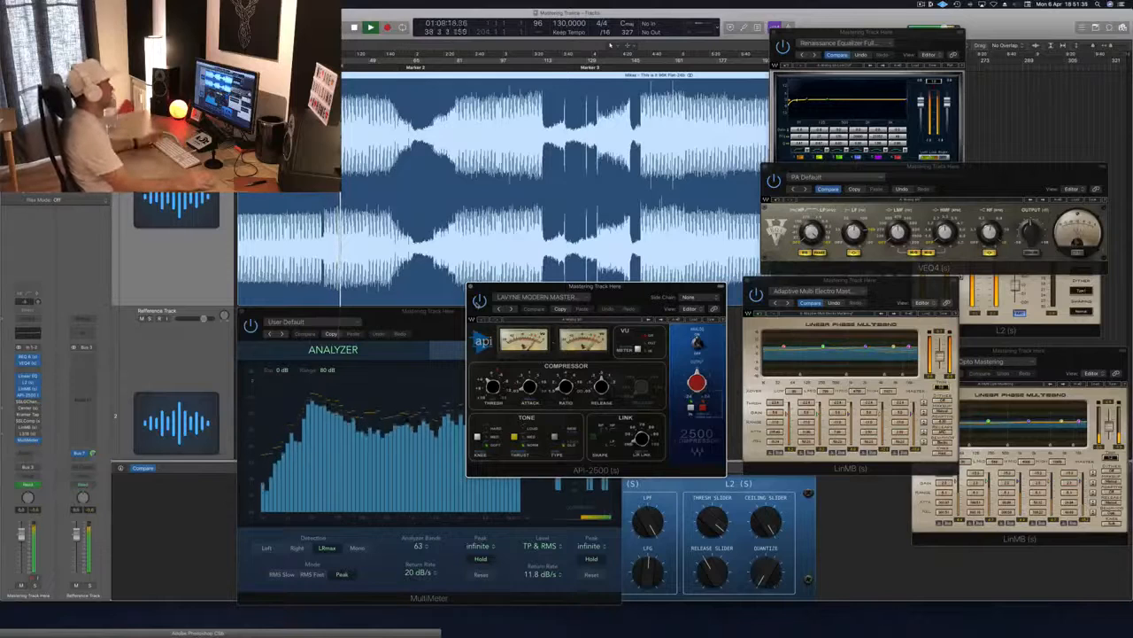
pyautogui.moveTo(620, 288); pyautogui.dragTo(622, 291)
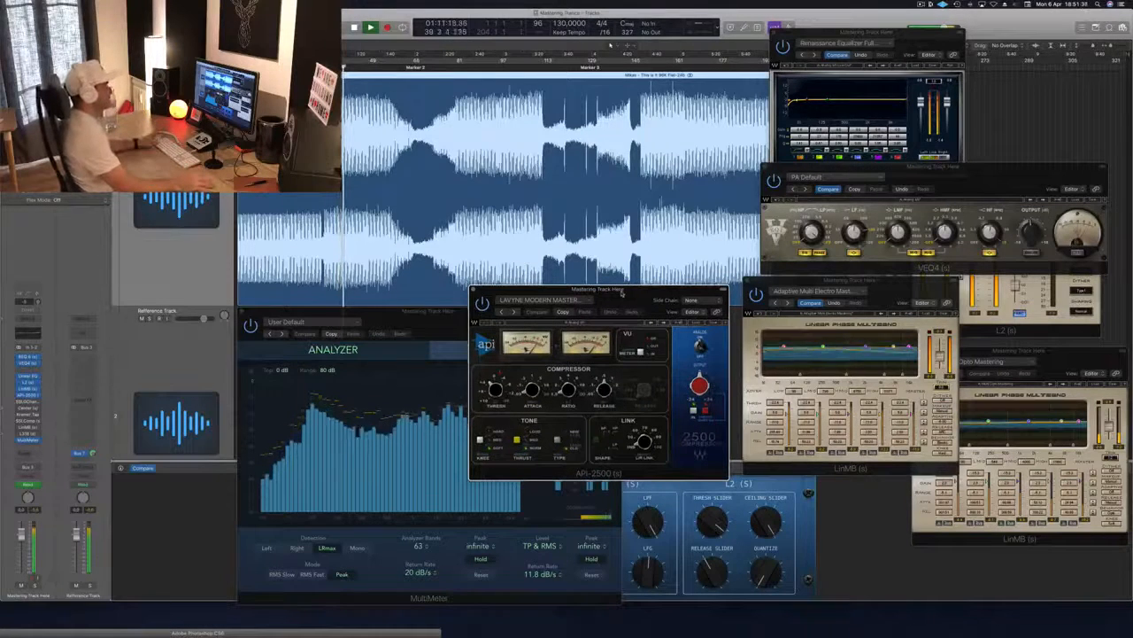
pyautogui.moveTo(626, 291); pyautogui.dragTo(625, 290)
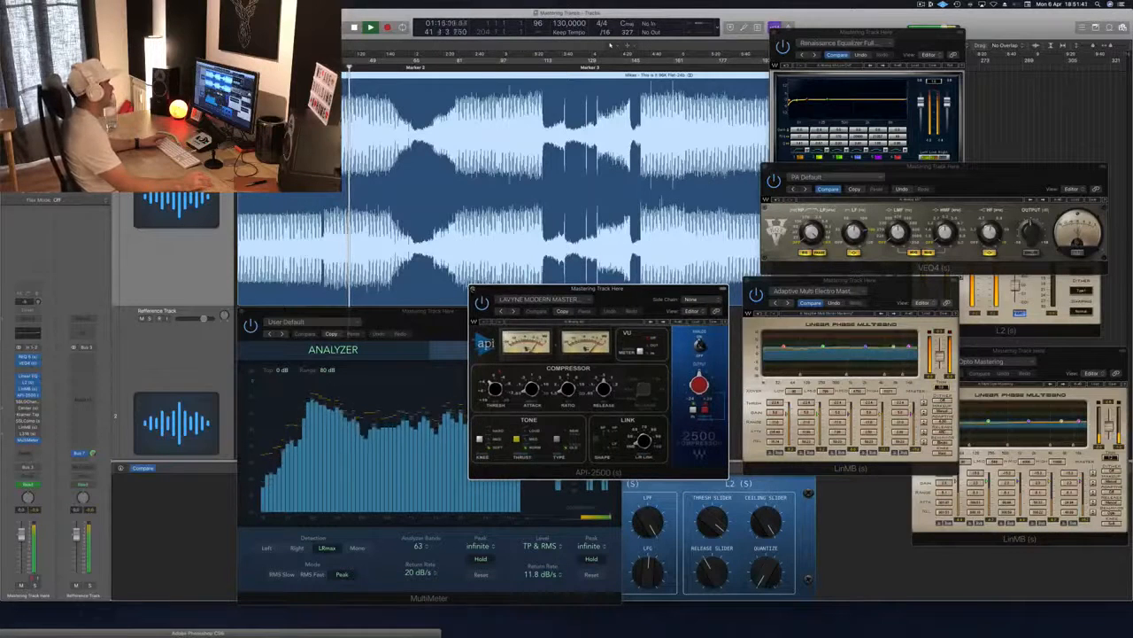
pyautogui.click(473, 289)
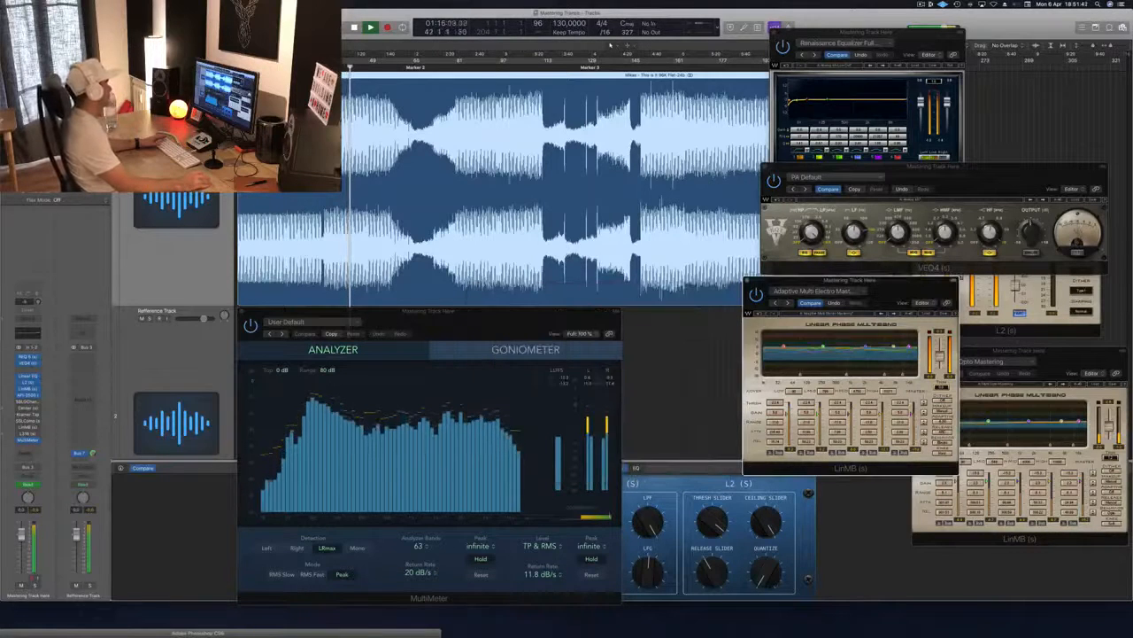
# Step: Open the mastering track's SSLGChannel during playback and place its window over the adaptive LinMB, beside the MultiMeter
pyautogui.click(28, 403)
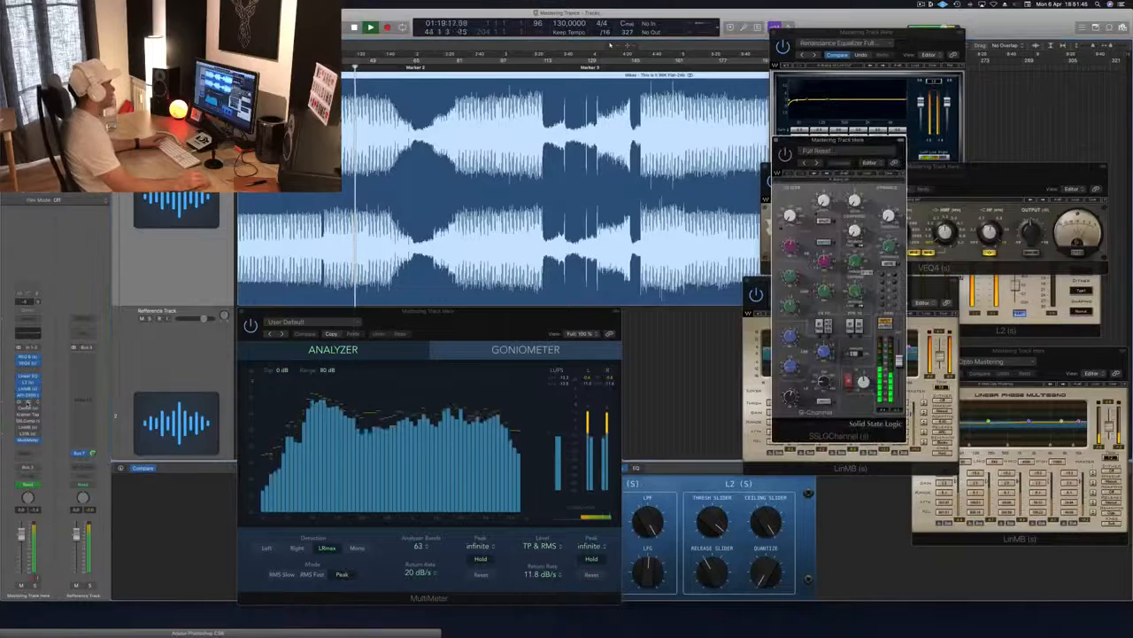
pyautogui.click(27, 402)
pyautogui.click(27, 402)
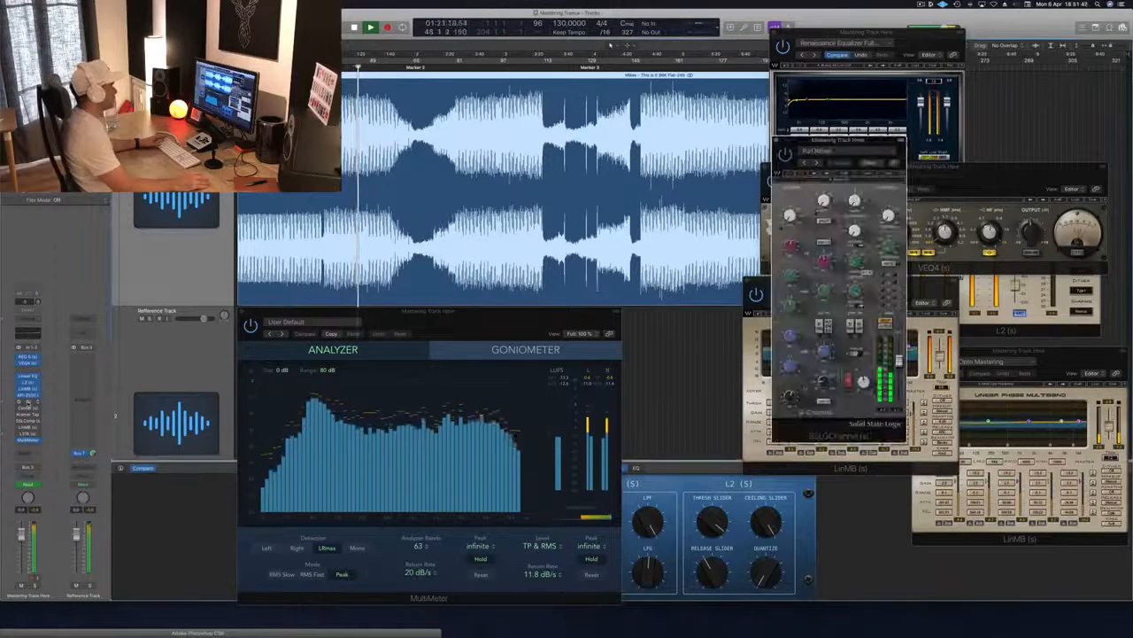
pyautogui.moveTo(858, 145); pyautogui.dragTo(805, 216)
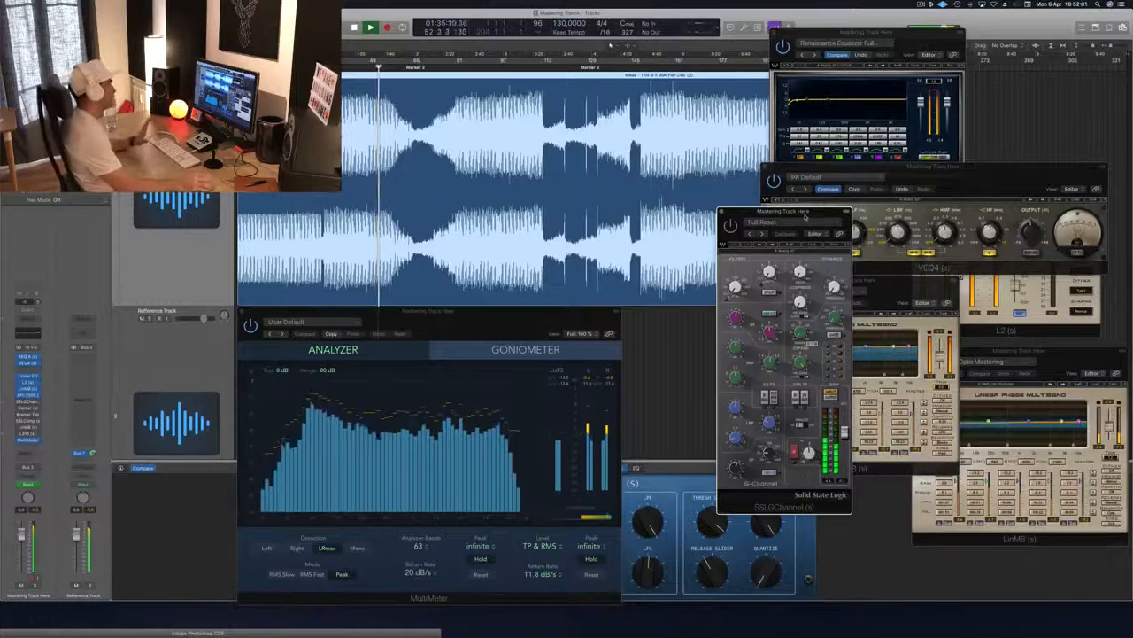
pyautogui.click(725, 214)
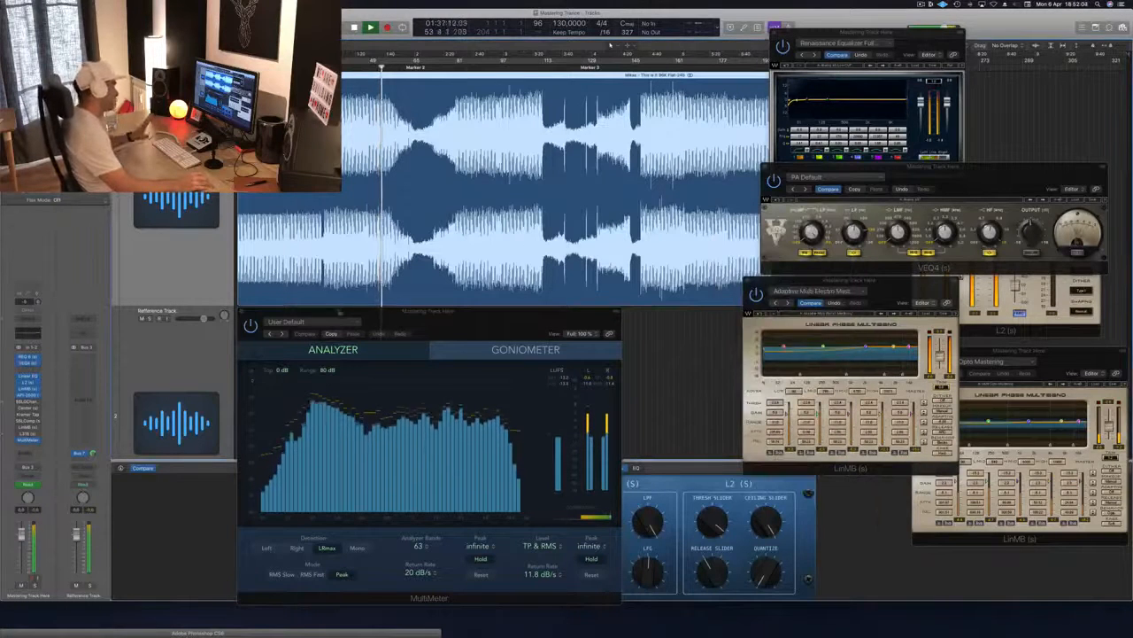
pyautogui.click(27, 402)
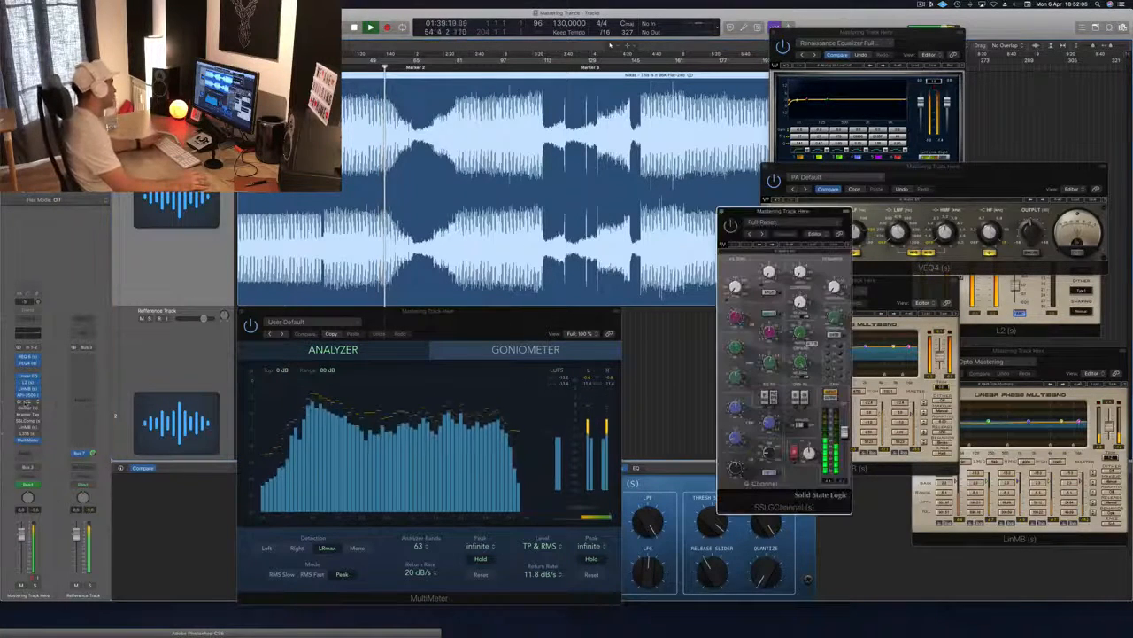
# Step: Close SSLGChannel, open the mastering track's Center plug-in beneath the Renaissance Equalizer, overlapping the adaptive LinMB, and stop playback
pyautogui.click(28, 402)
pyautogui.click(27, 409)
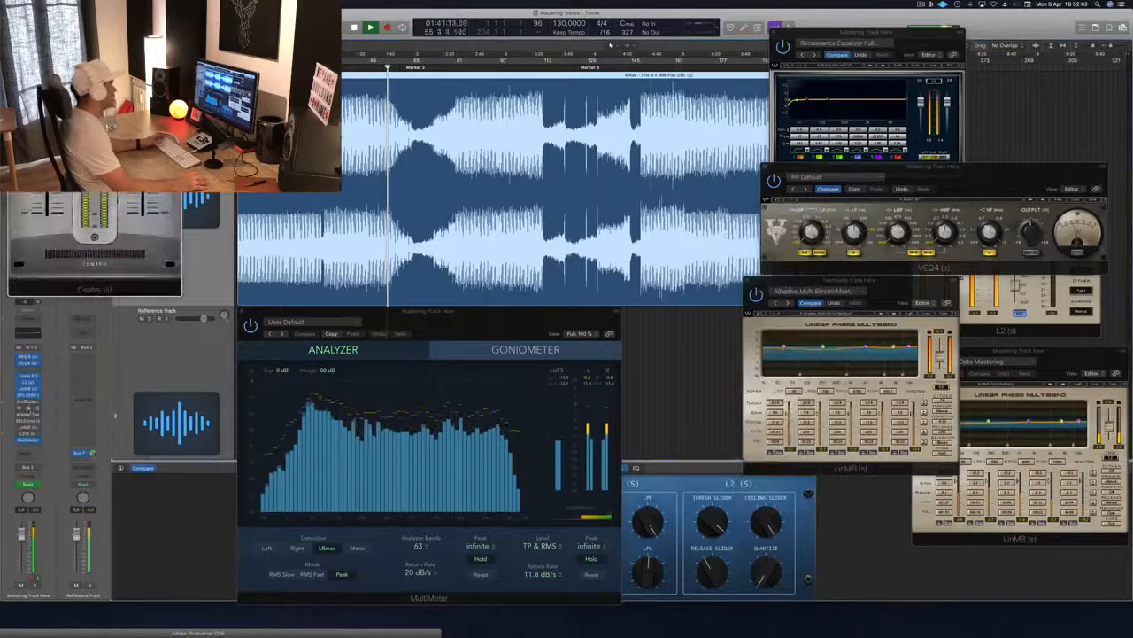
pyautogui.moveTo(141, 204); pyautogui.dragTo(796, 159)
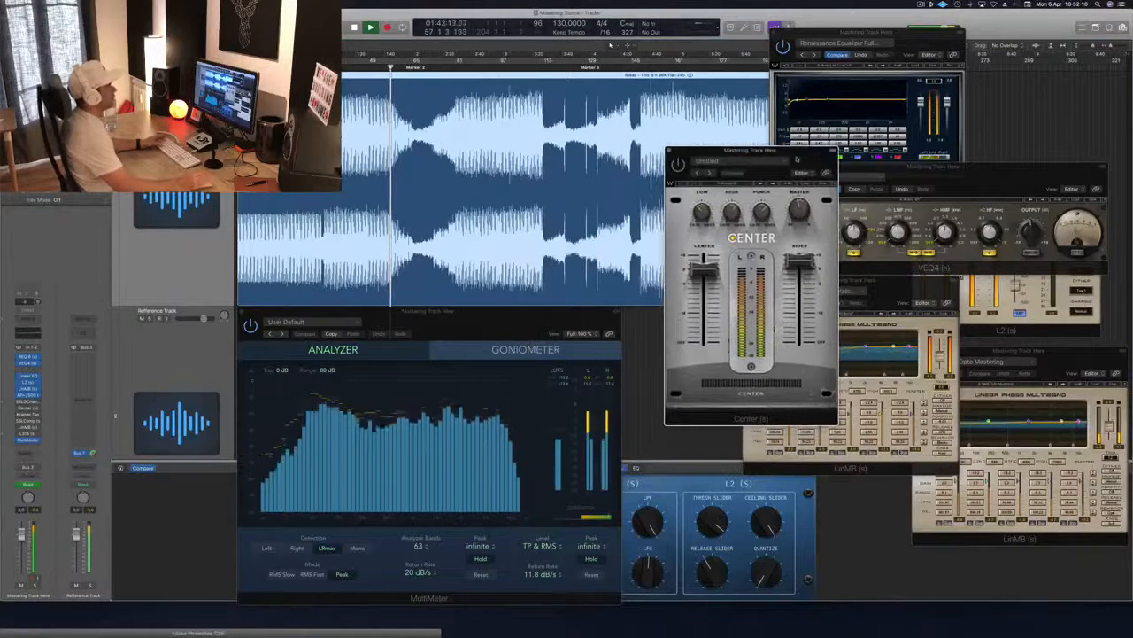
pyautogui.press('space')
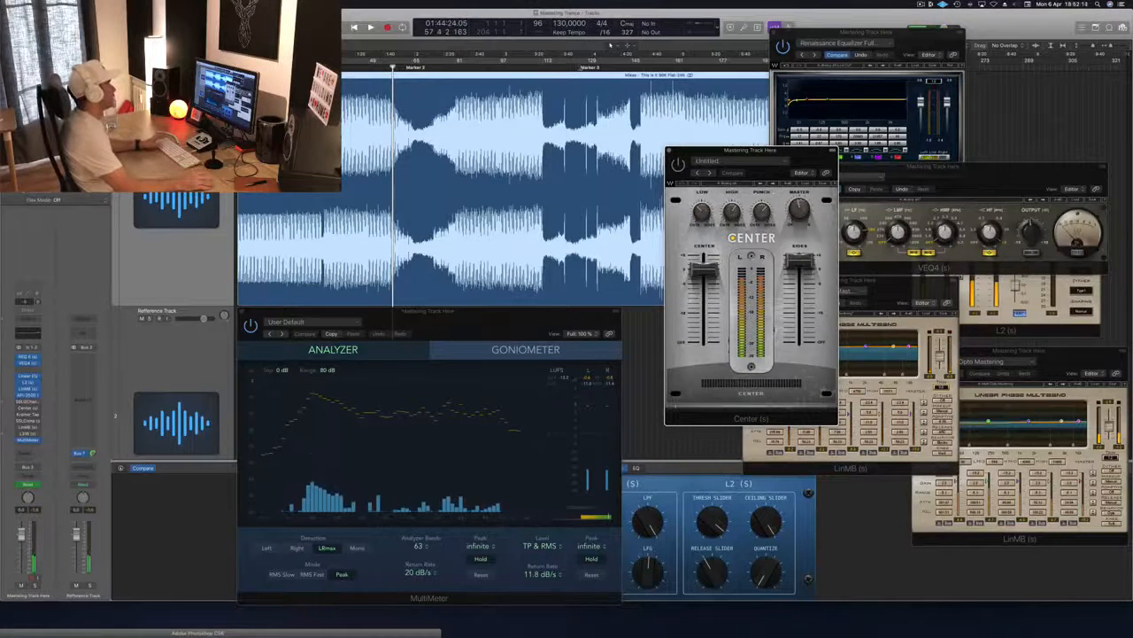
# Step: Play the track briefly from bar 81 with Center still bypassed and adjust the position of its window
pyautogui.click(457, 67)
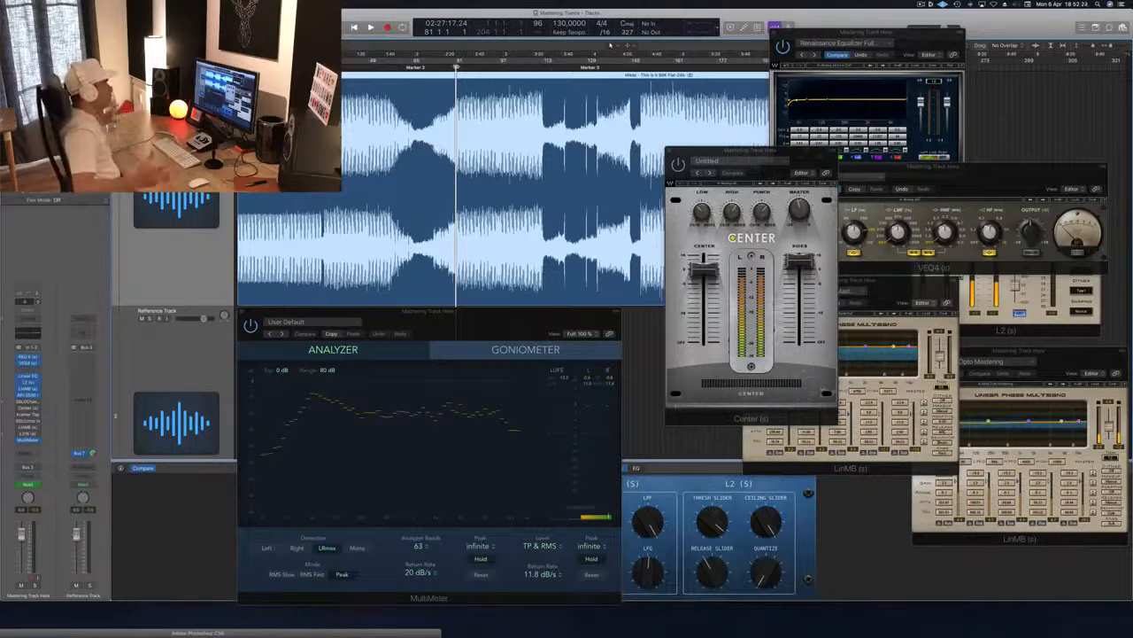
pyautogui.press('space')
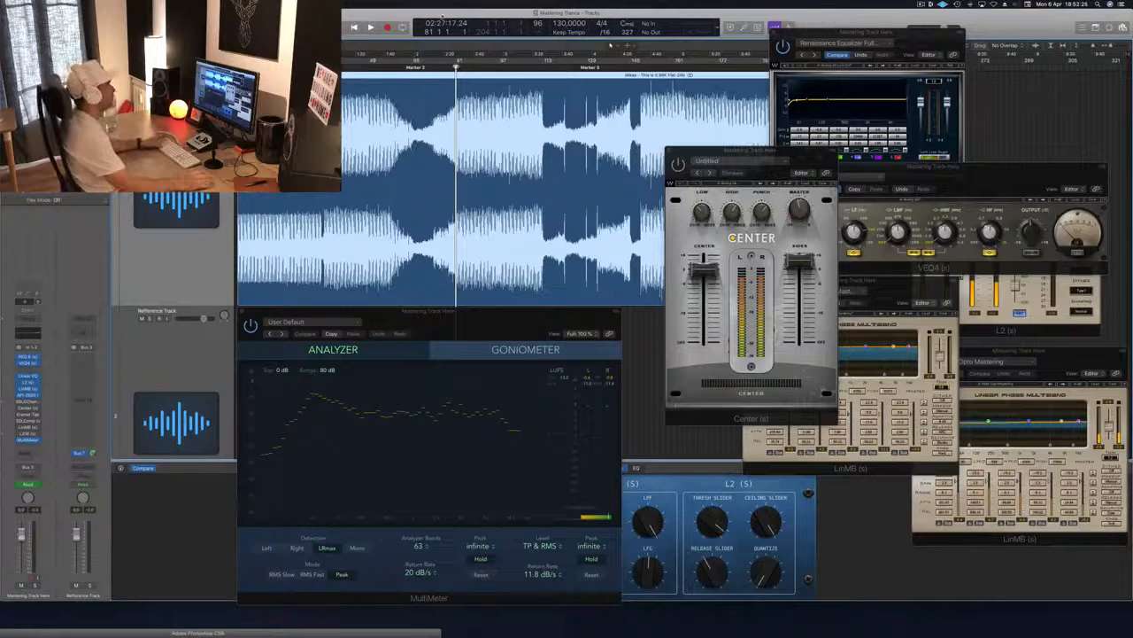
pyautogui.press('space')
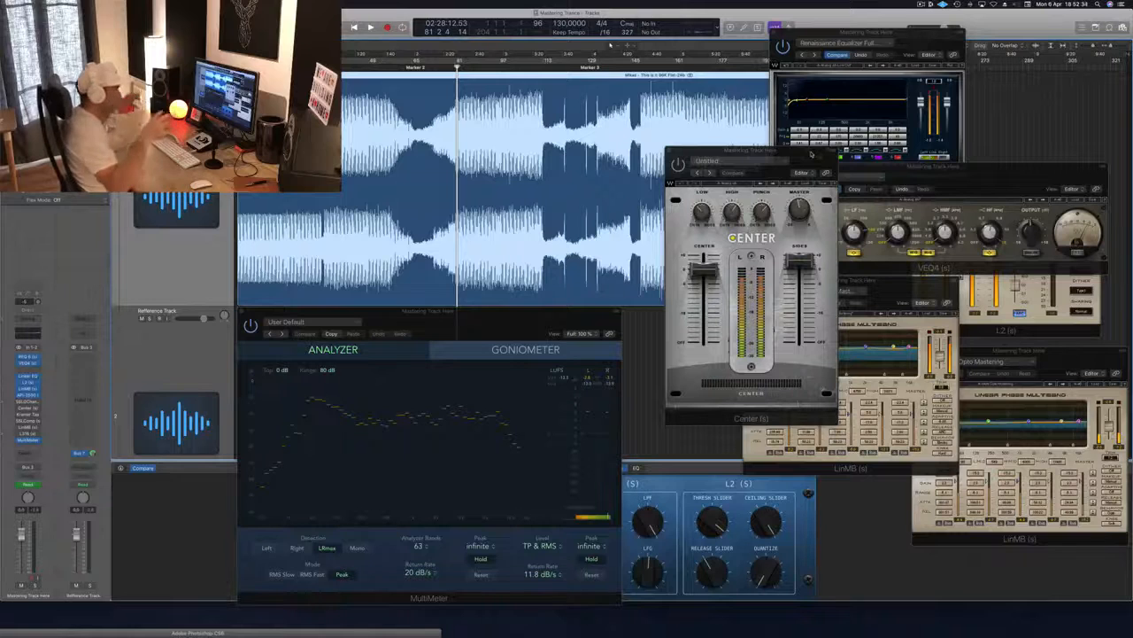
pyautogui.press('space')
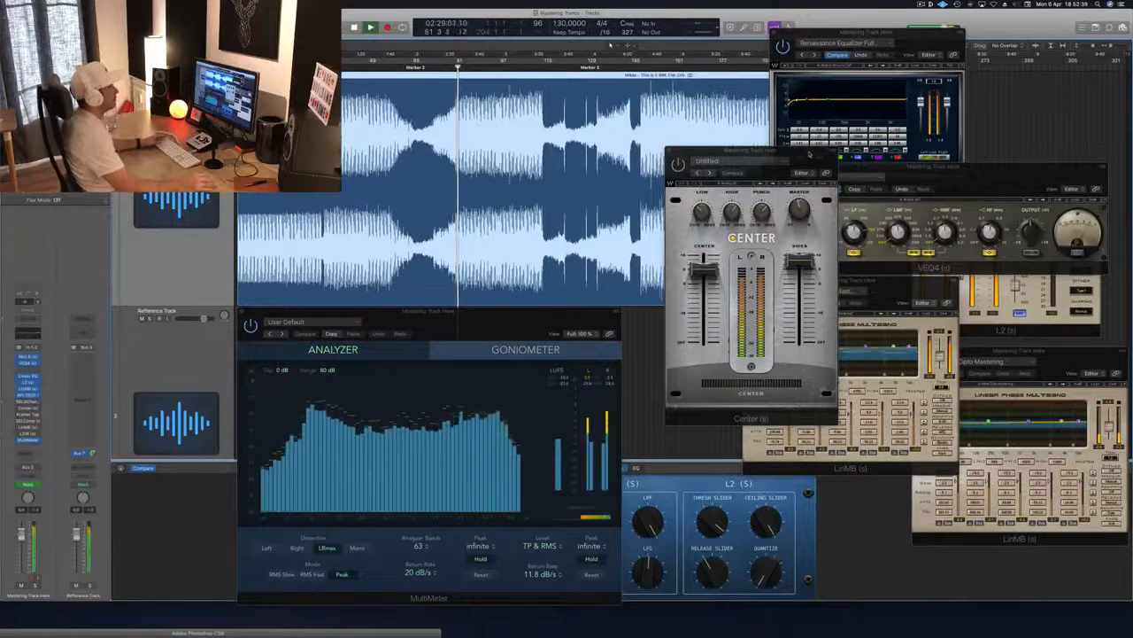
pyautogui.moveTo(811, 154); pyautogui.dragTo(789, 153)
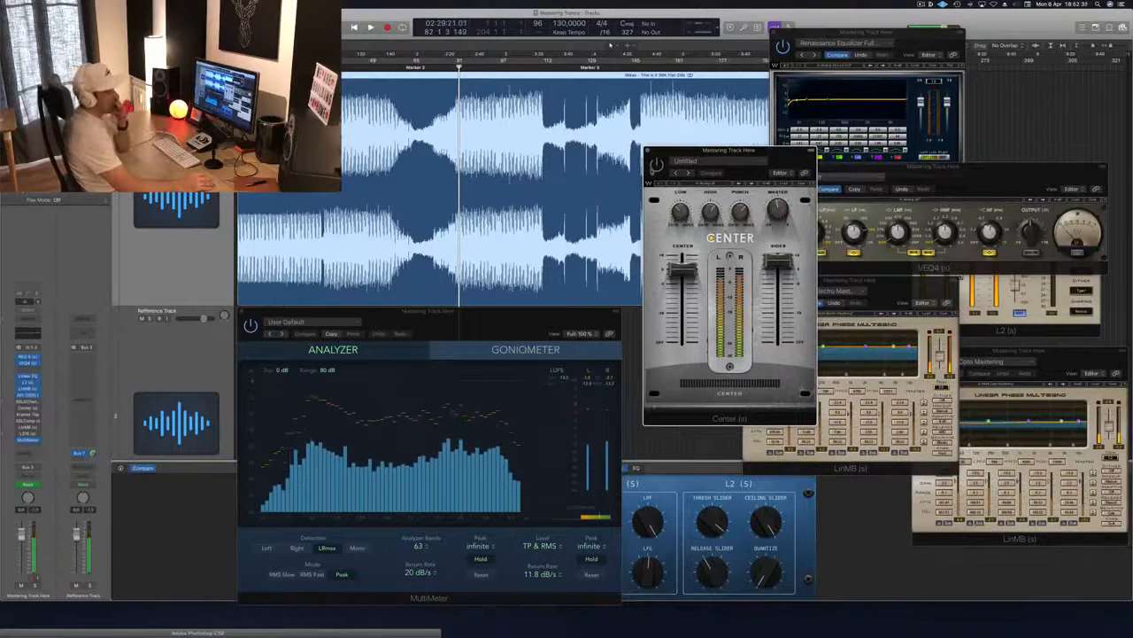
pyautogui.click(727, 161)
pyautogui.click(727, 161)
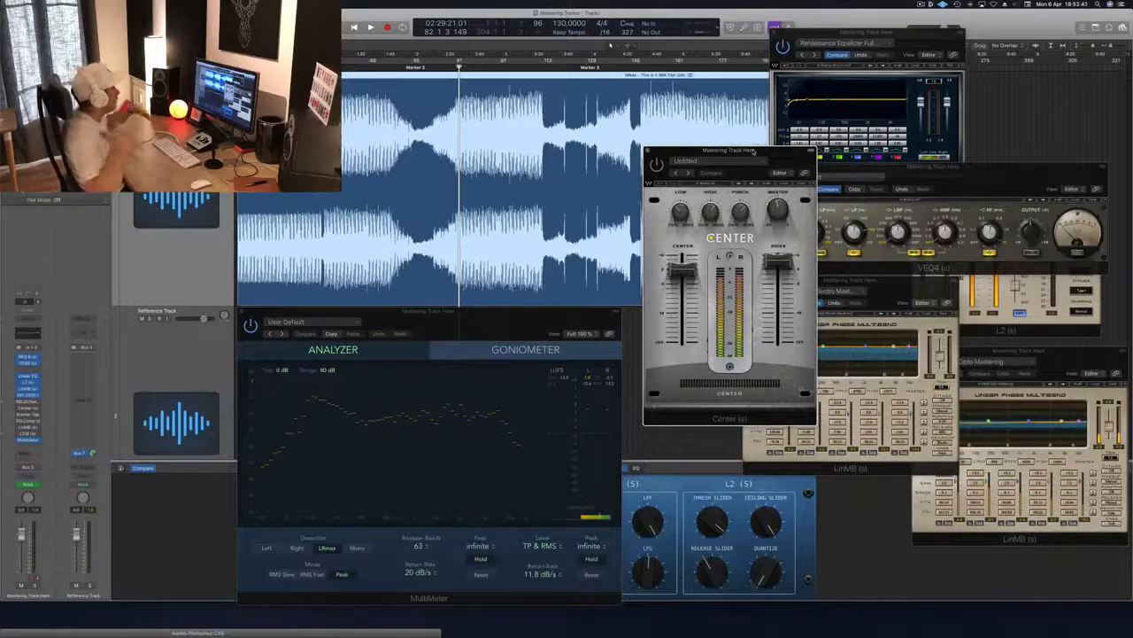
pyautogui.moveTo(755, 151); pyautogui.dragTo(762, 152)
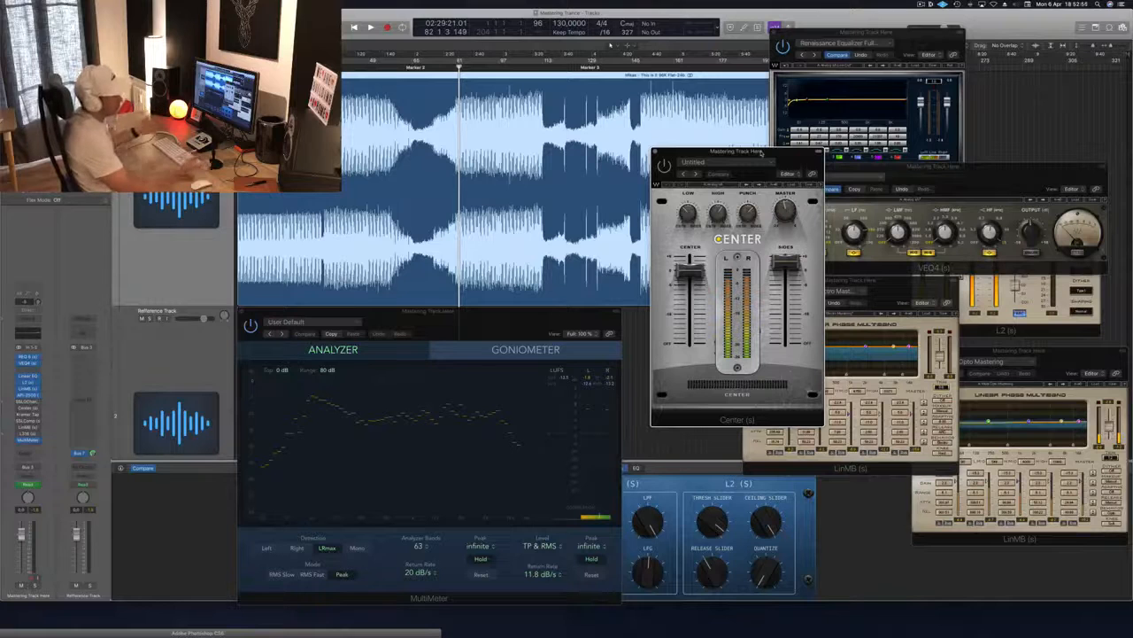
# Step: Turn on Center, audition the track through it, close its window, and stop playback
pyautogui.press('space')
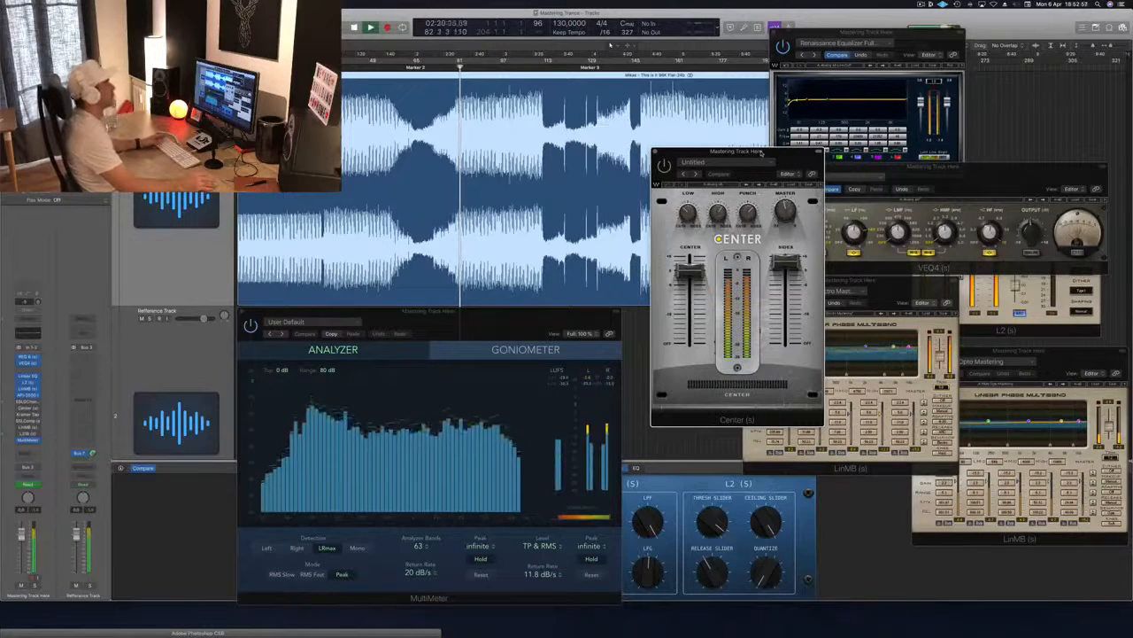
pyautogui.click(666, 167)
pyautogui.moveTo(668, 168); pyautogui.dragTo(648, 172)
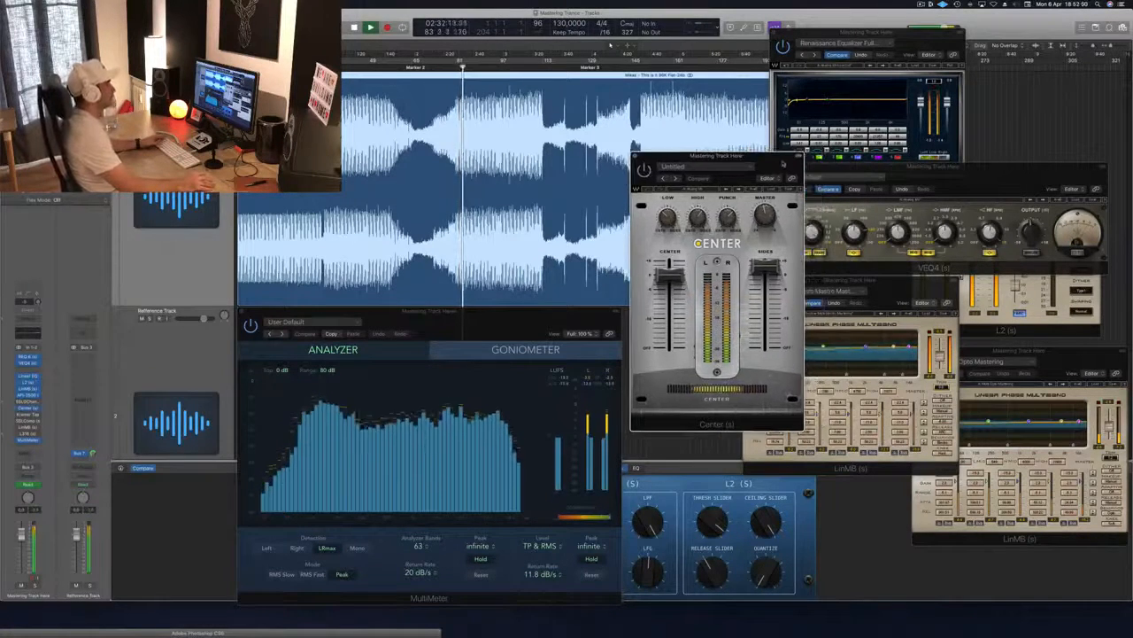
pyautogui.press('space')
pyautogui.press('space')
pyautogui.moveTo(782, 160); pyautogui.dragTo(775, 162)
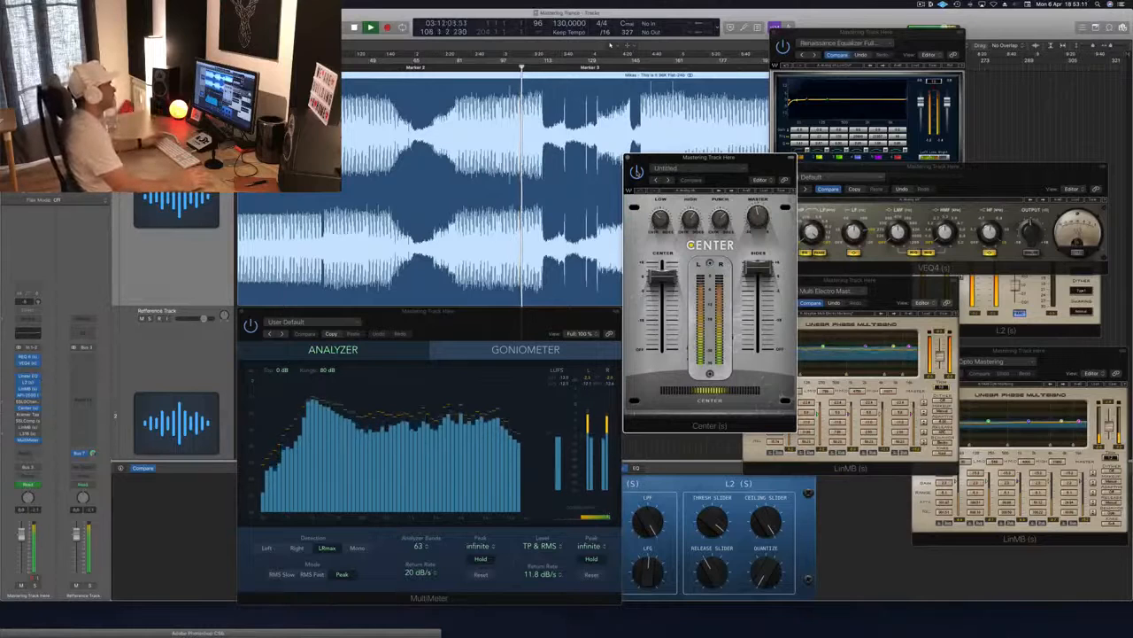
pyautogui.moveTo(754, 159); pyautogui.dragTo(764, 166)
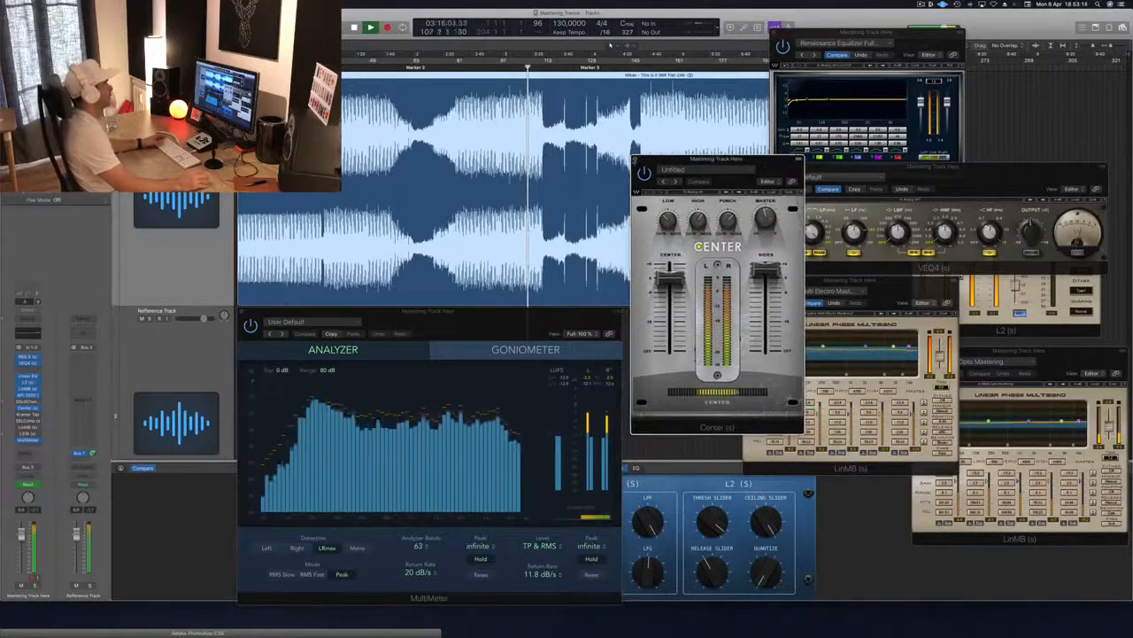
pyautogui.click(634, 159)
pyautogui.press('space')
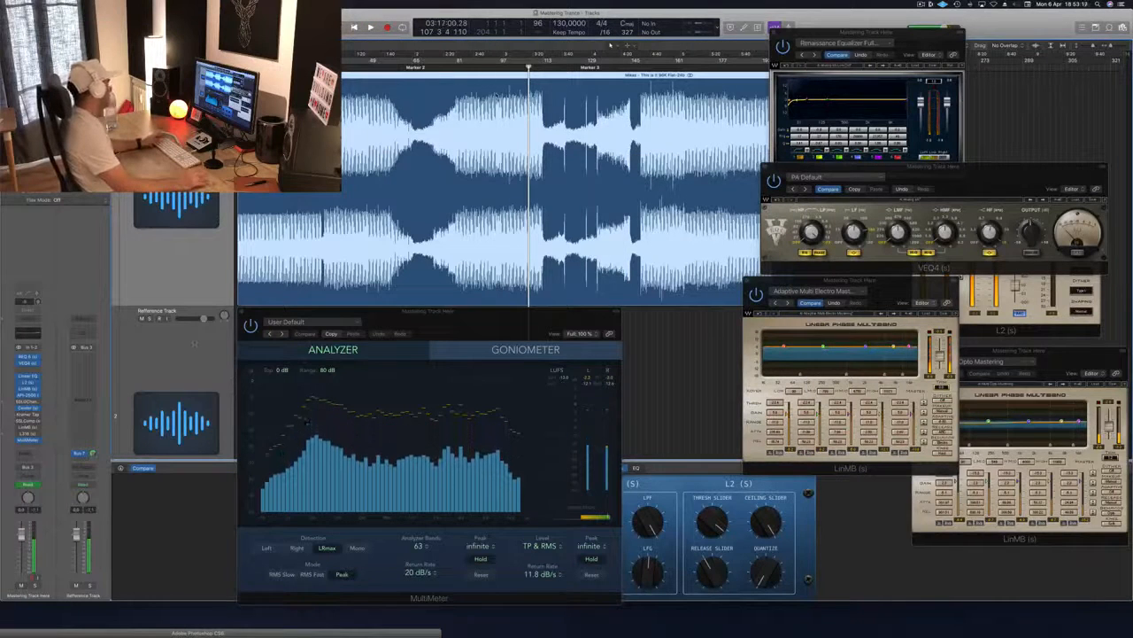
# Step: Open the mastering track's Kramer Tape for inspection, close it while leaving it bypassed, and resume playback
pyautogui.click(28, 415)
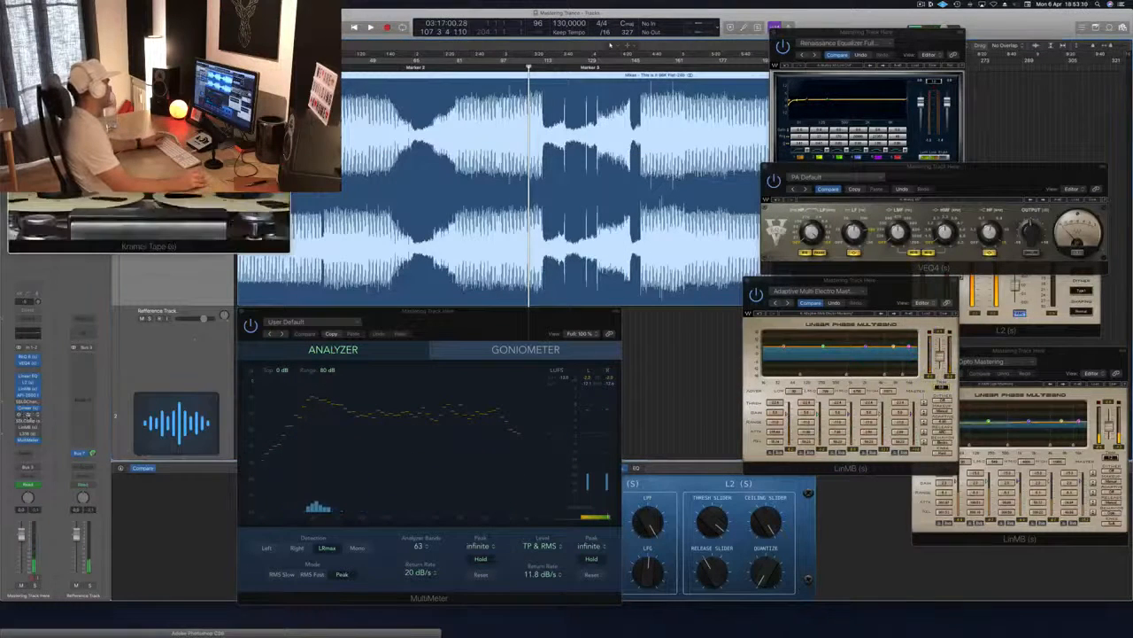
pyautogui.moveTo(218, 36); pyautogui.dragTo(704, 194)
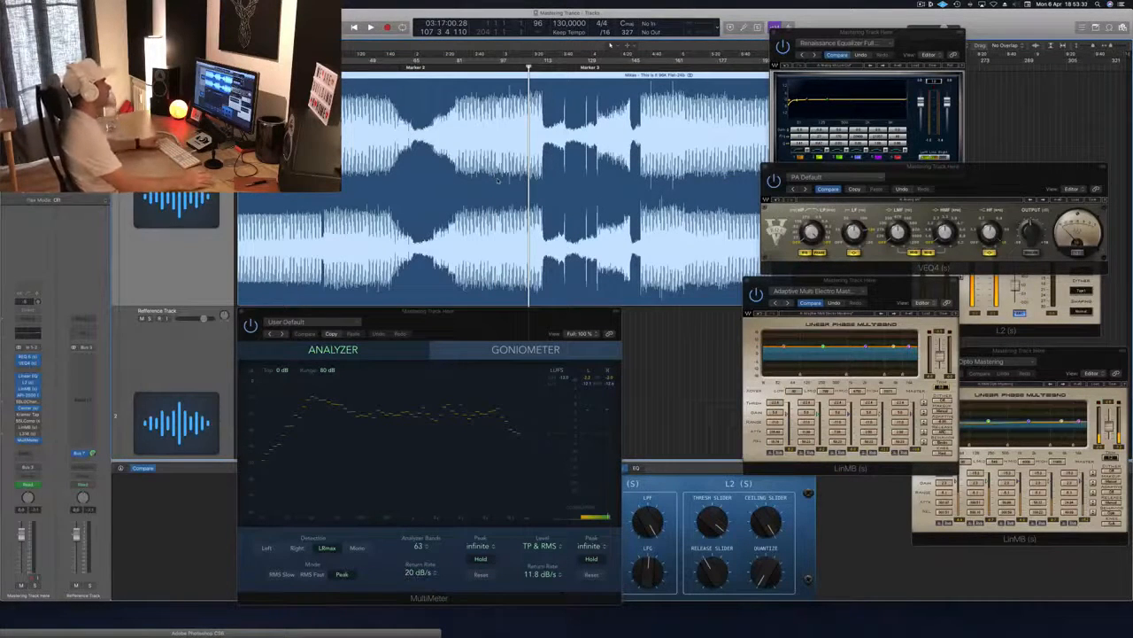
pyautogui.press('space')
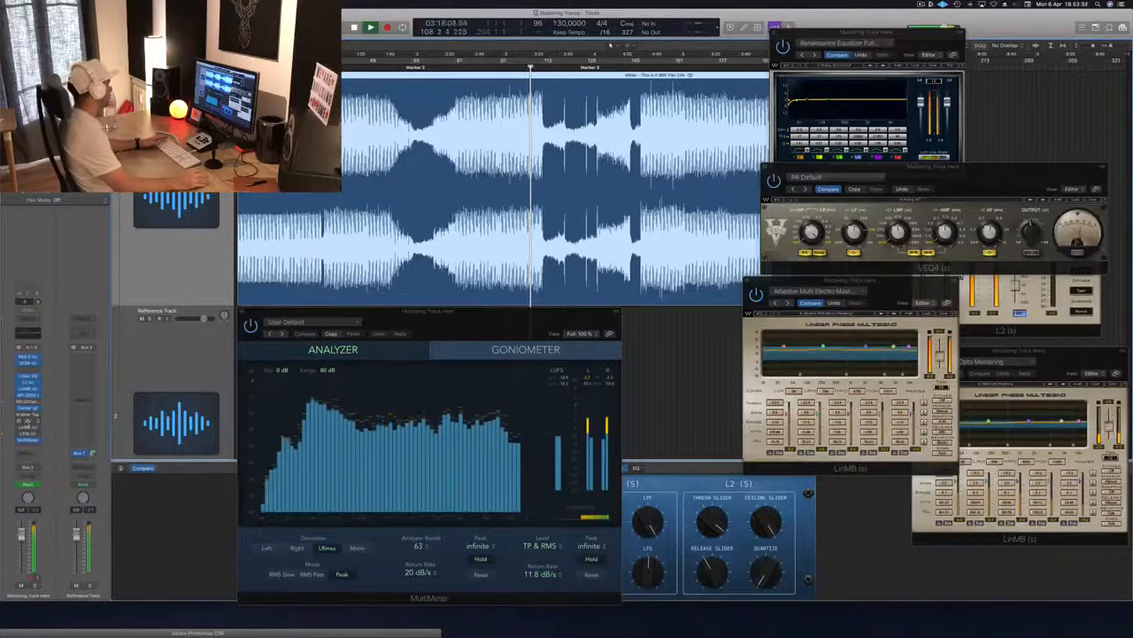
# Step: Open the mastering track's SSLComp compressor, place it over the adaptive LinMB, turn it on, and play the track briefly
pyautogui.press('space')
pyautogui.moveTo(96, 26); pyautogui.dragTo(815, 146)
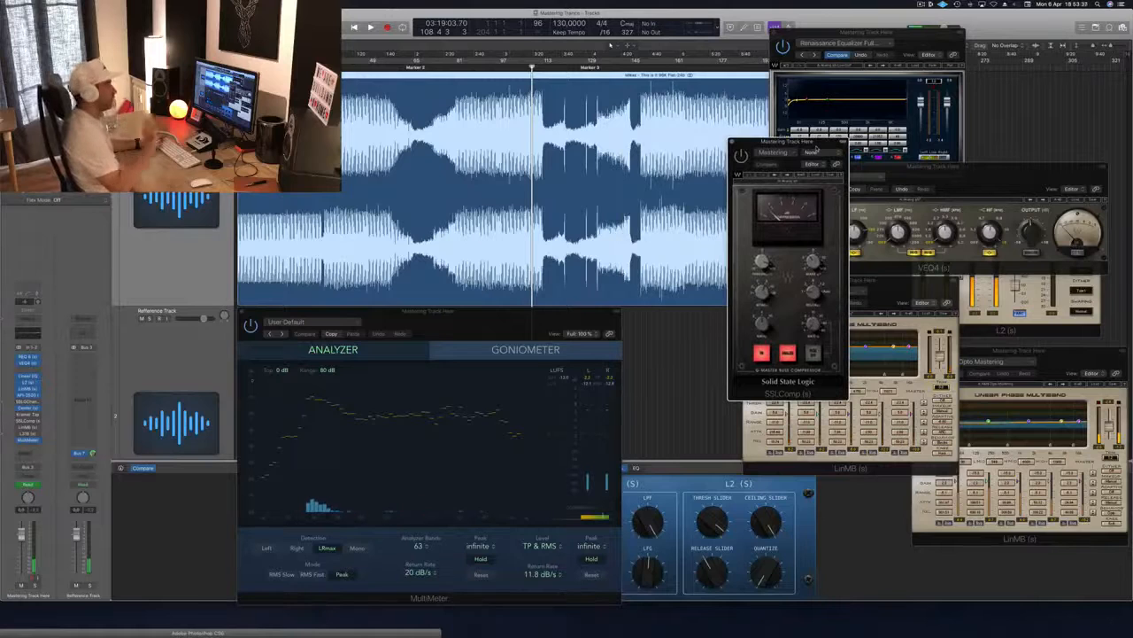
pyautogui.press('space')
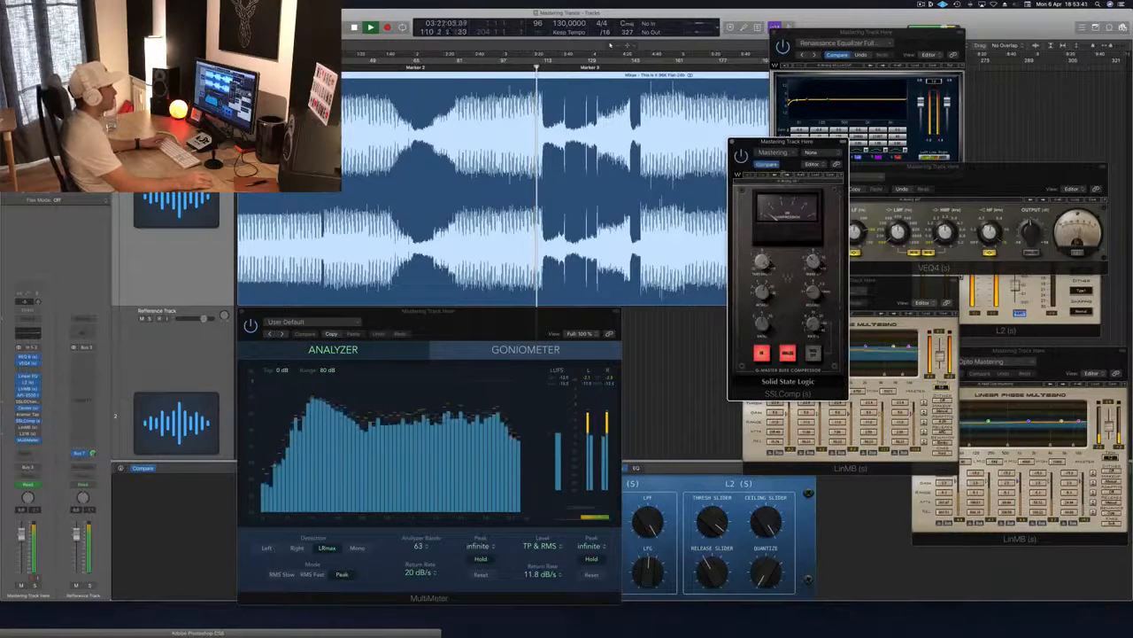
pyautogui.moveTo(798, 143); pyautogui.dragTo(796, 153)
pyautogui.press('space')
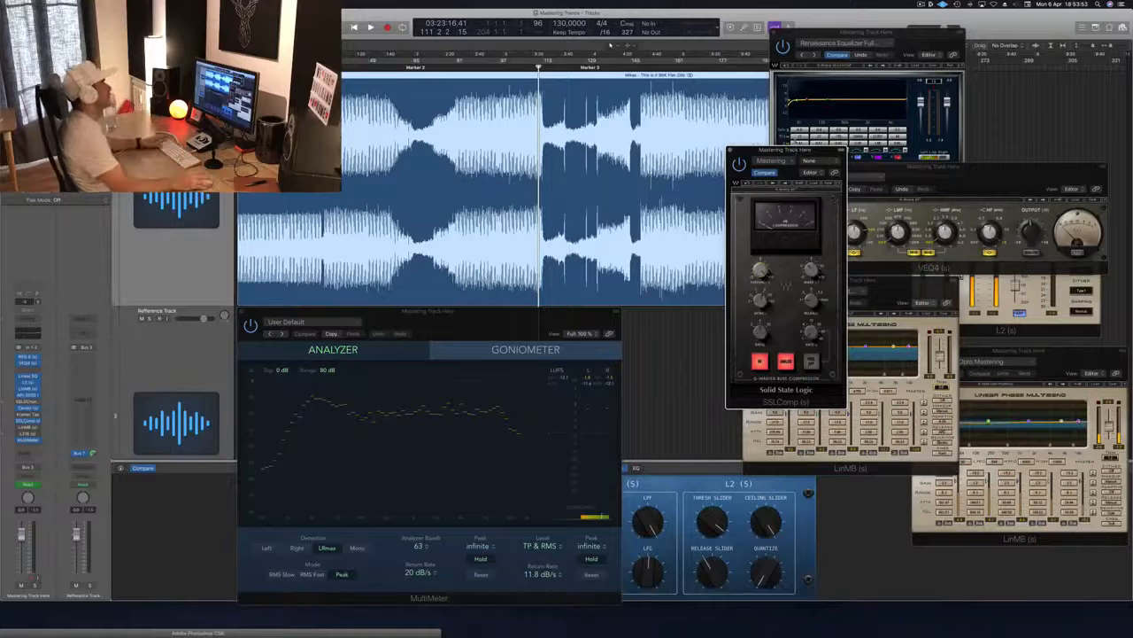
# Step: Audition the track through SSLComp from bar 93 and from the beginning, and close the compressor window
pyautogui.click(488, 68)
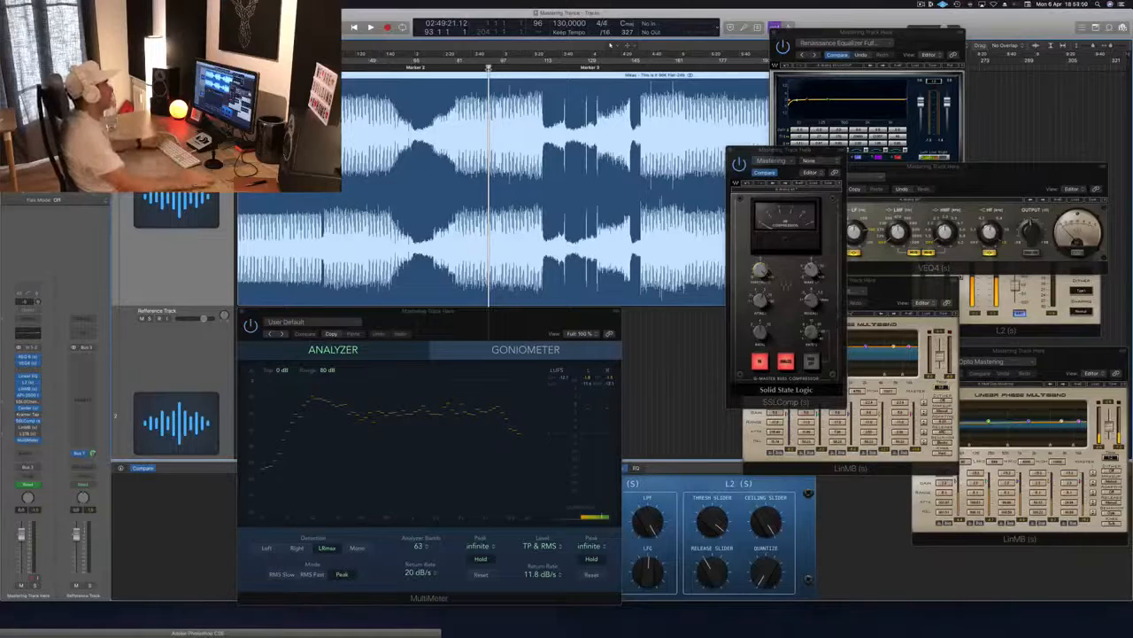
pyautogui.press('space')
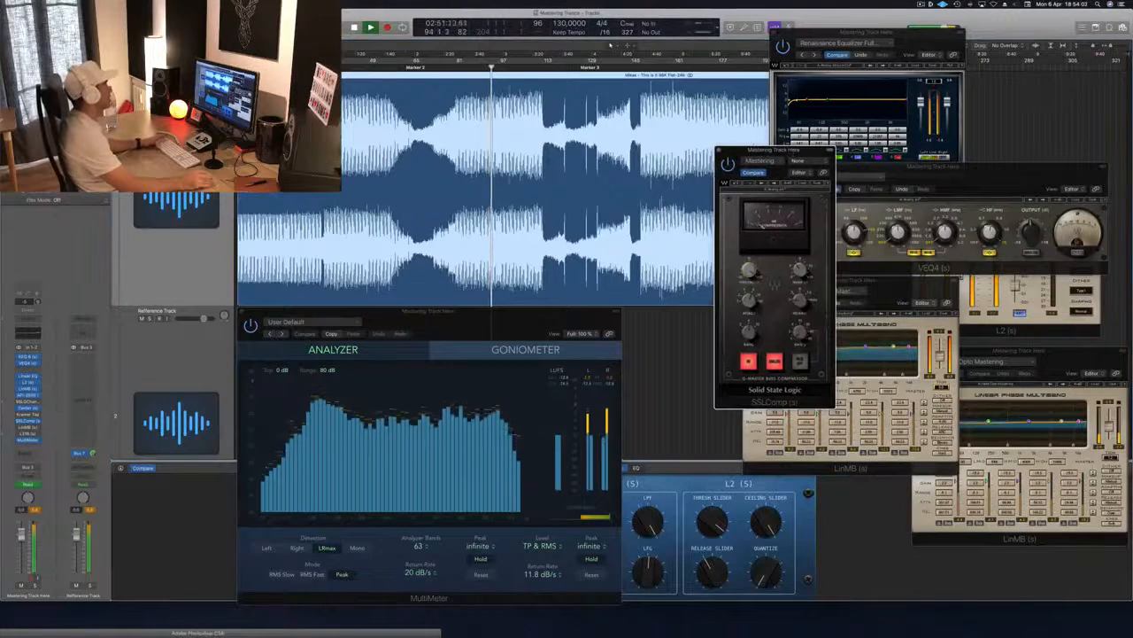
pyautogui.press('space')
pyautogui.press('Return')
pyautogui.press('space')
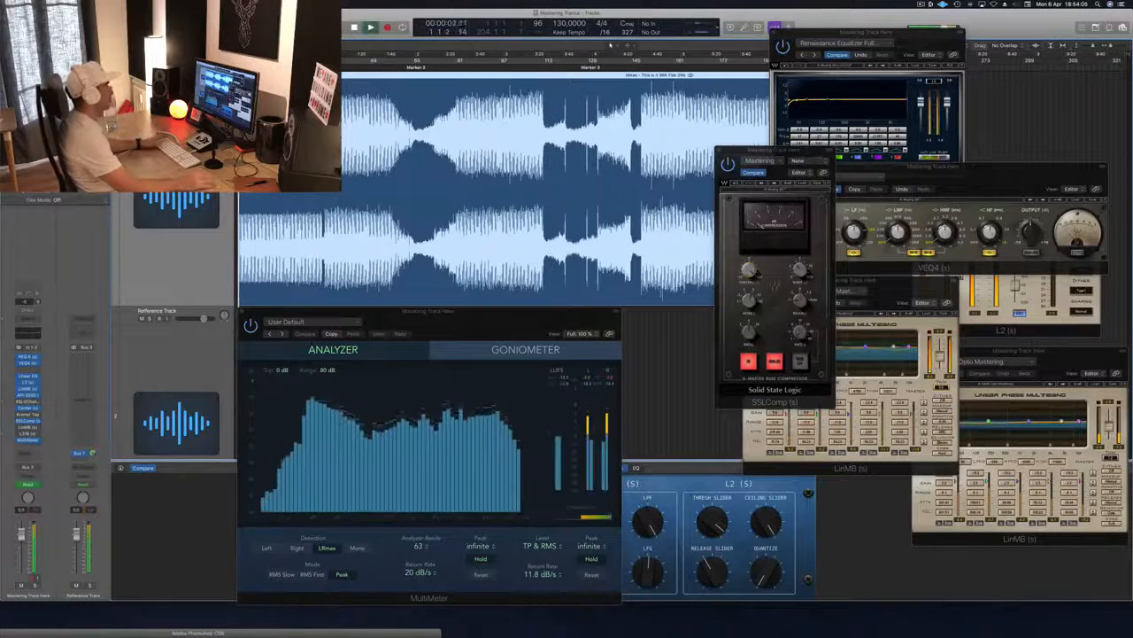
pyautogui.moveTo(785, 149); pyautogui.dragTo(759, 149)
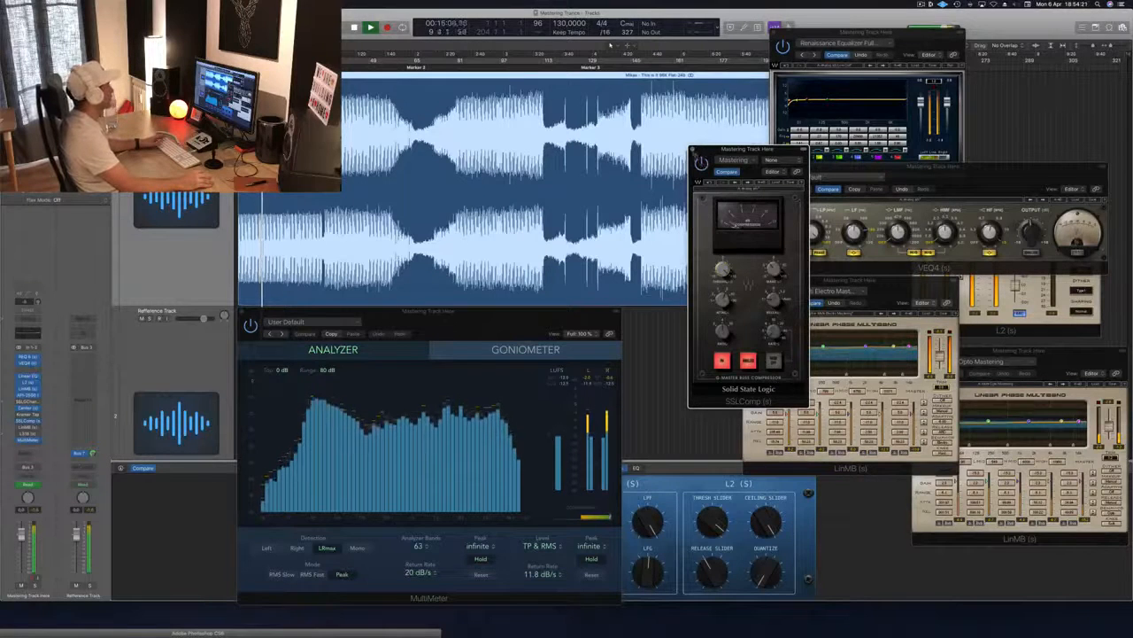
pyautogui.press('super+w')
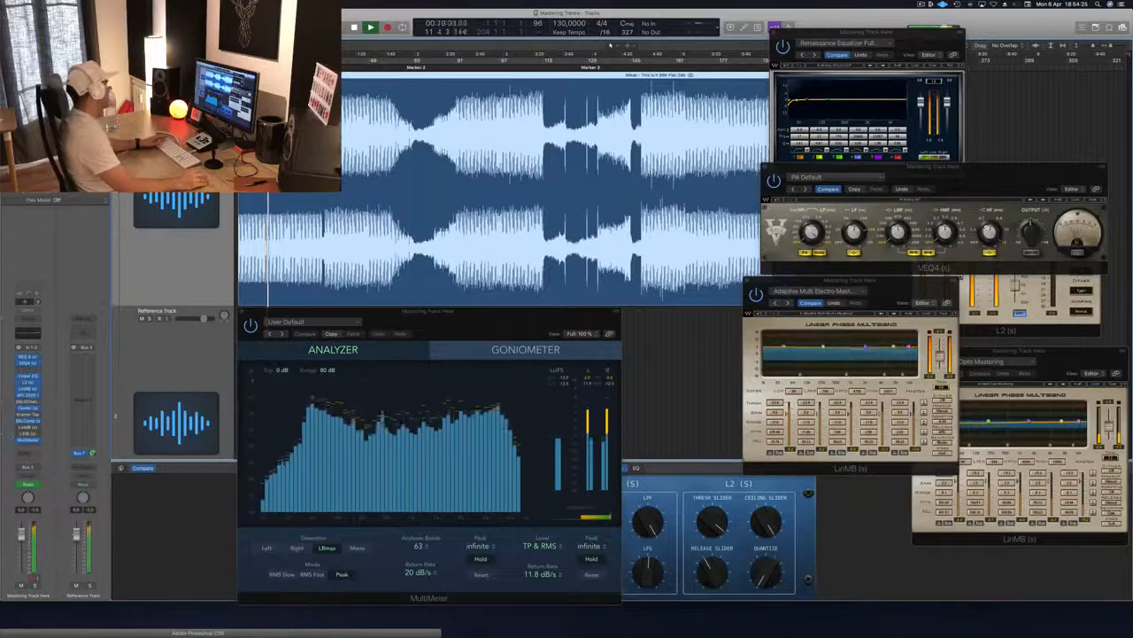
pyautogui.press('super+w')
# Step: Bring the Multi Opto Mastering LinMB beside the adaptive LinMB and turn it on during playback
pyautogui.click(28, 428)
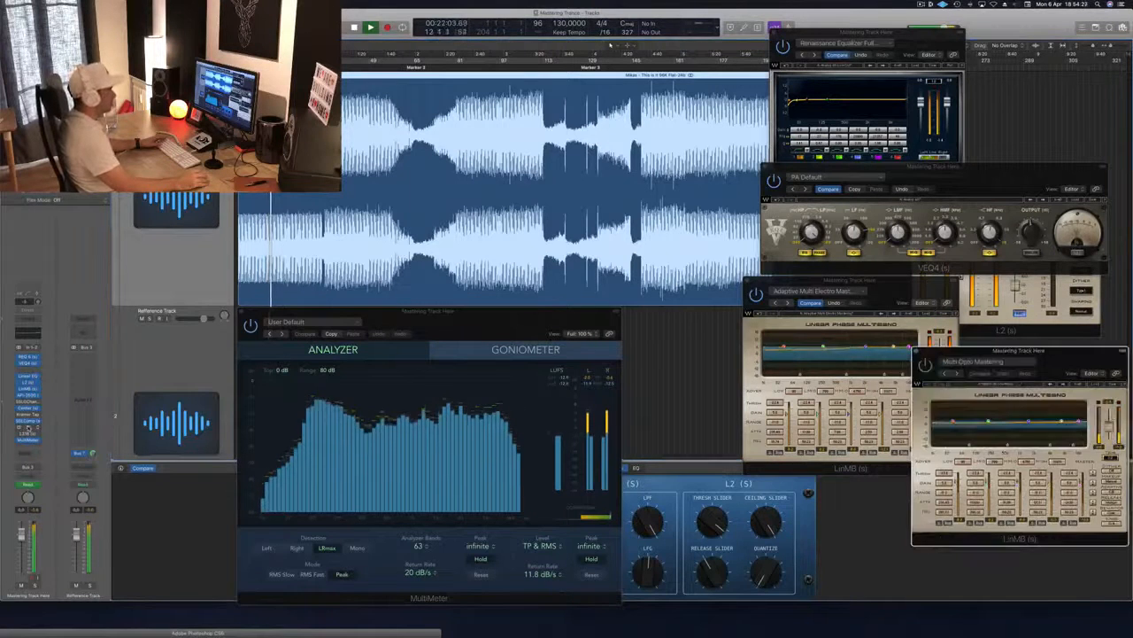
pyautogui.moveTo(1088, 351); pyautogui.dragTo(695, 286)
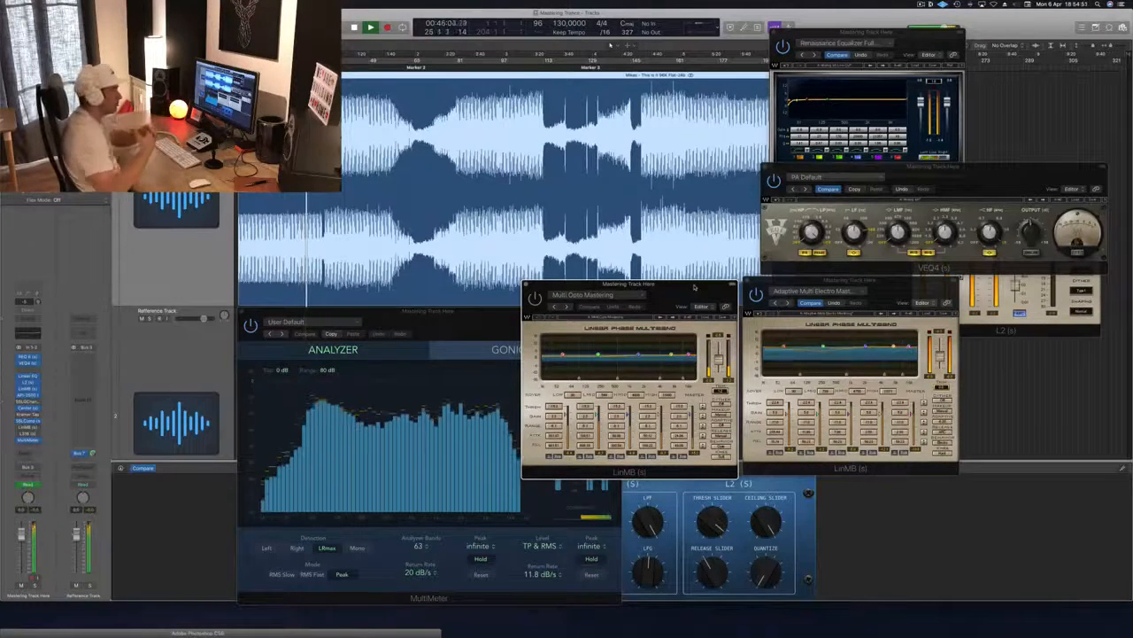
pyautogui.moveTo(710, 286); pyautogui.dragTo(769, 240)
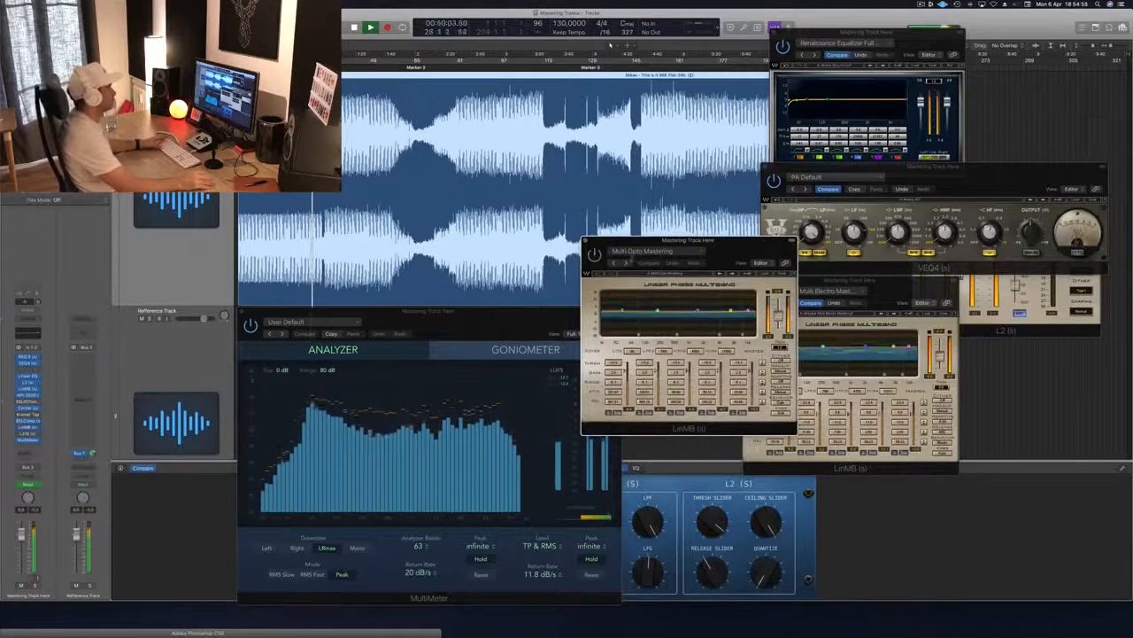
pyautogui.moveTo(616, 240); pyautogui.dragTo(585, 239)
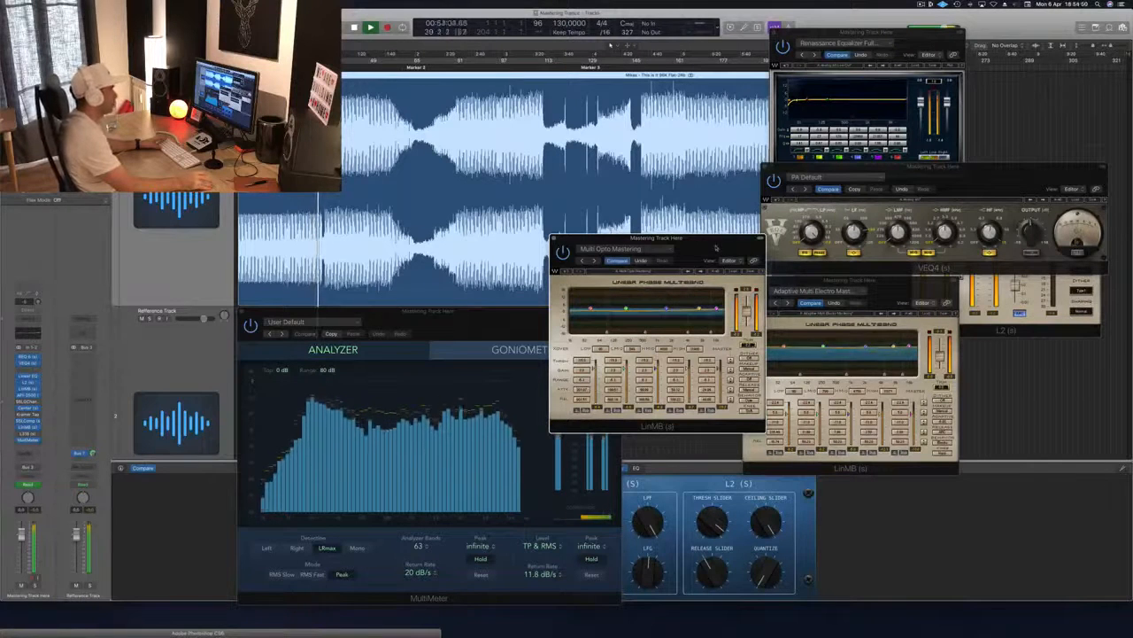
# Step: Arrange the two LinMB windows side by side, with the adaptive one beneath VEQ4, while auditioning the track
pyautogui.moveTo(715, 247); pyautogui.dragTo(798, 234)
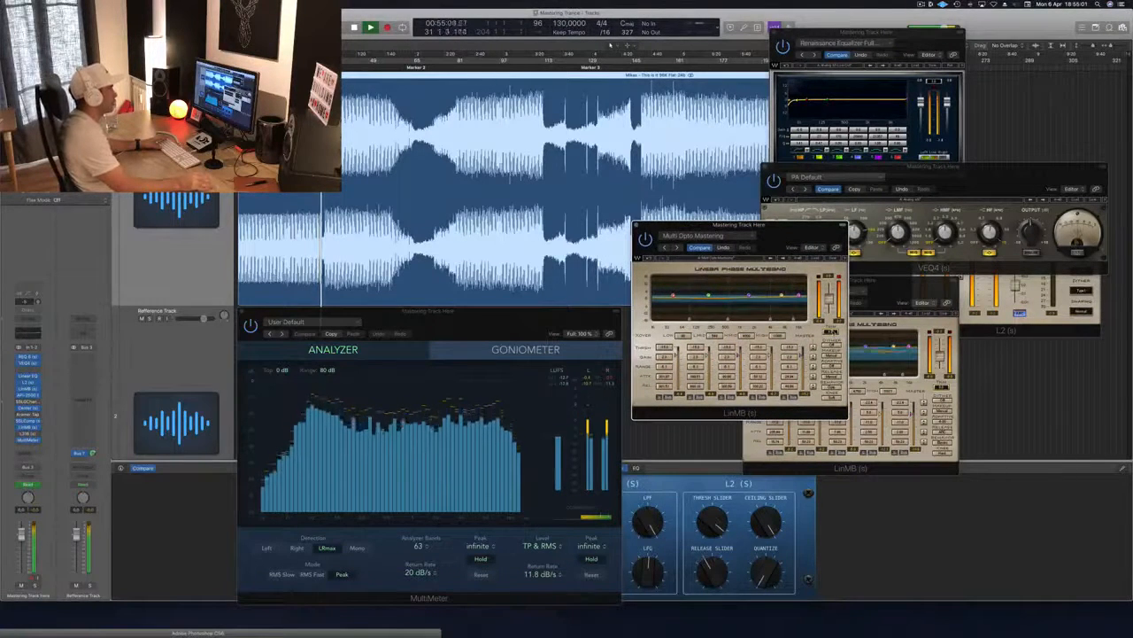
pyautogui.moveTo(699, 227); pyautogui.dragTo(752, 232)
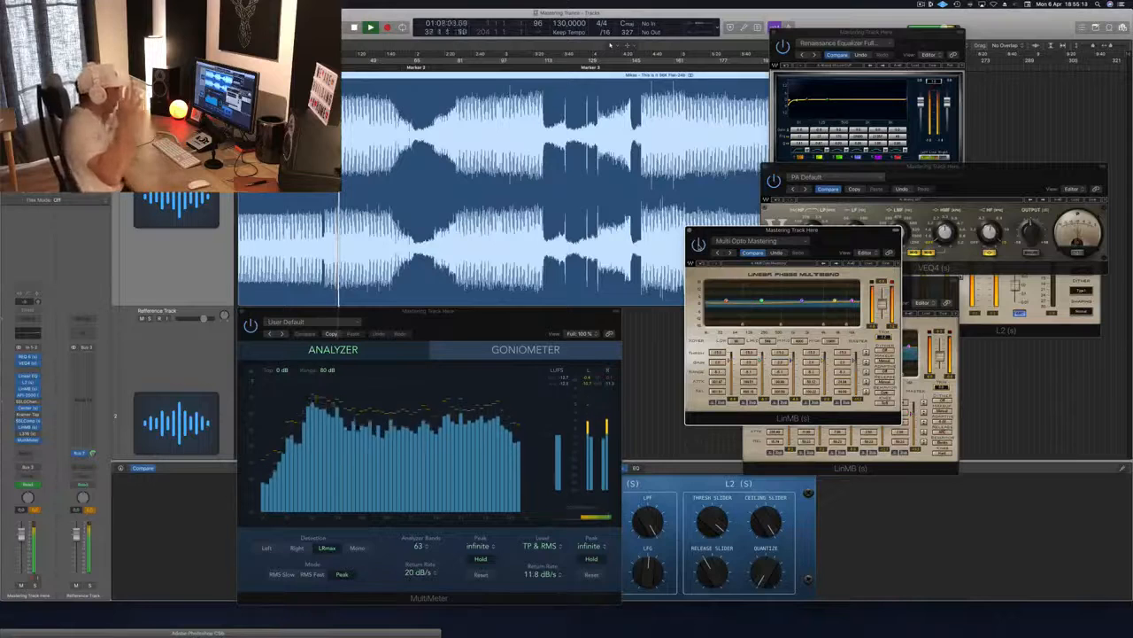
pyautogui.moveTo(829, 238); pyautogui.dragTo(751, 244)
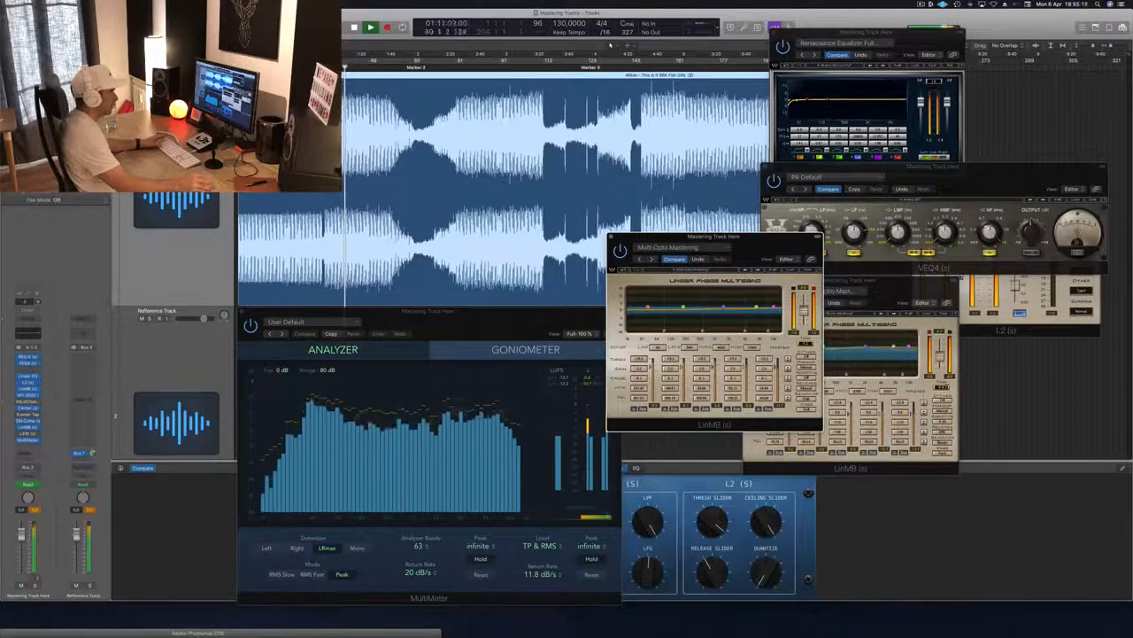
pyautogui.click(877, 280)
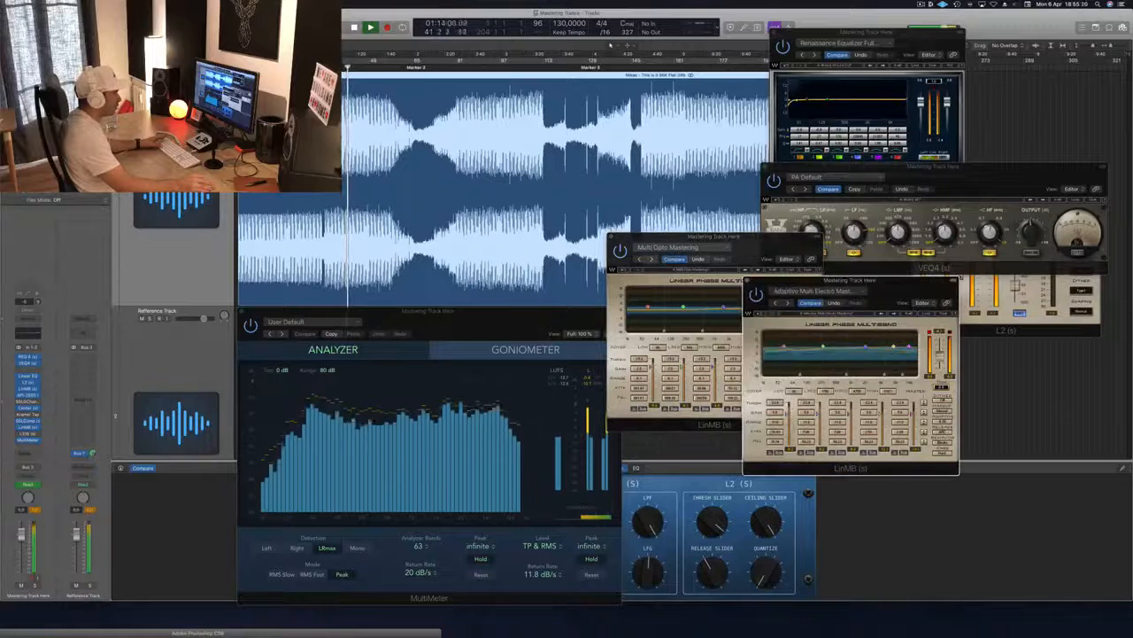
pyautogui.moveTo(909, 286); pyautogui.dragTo(1060, 286)
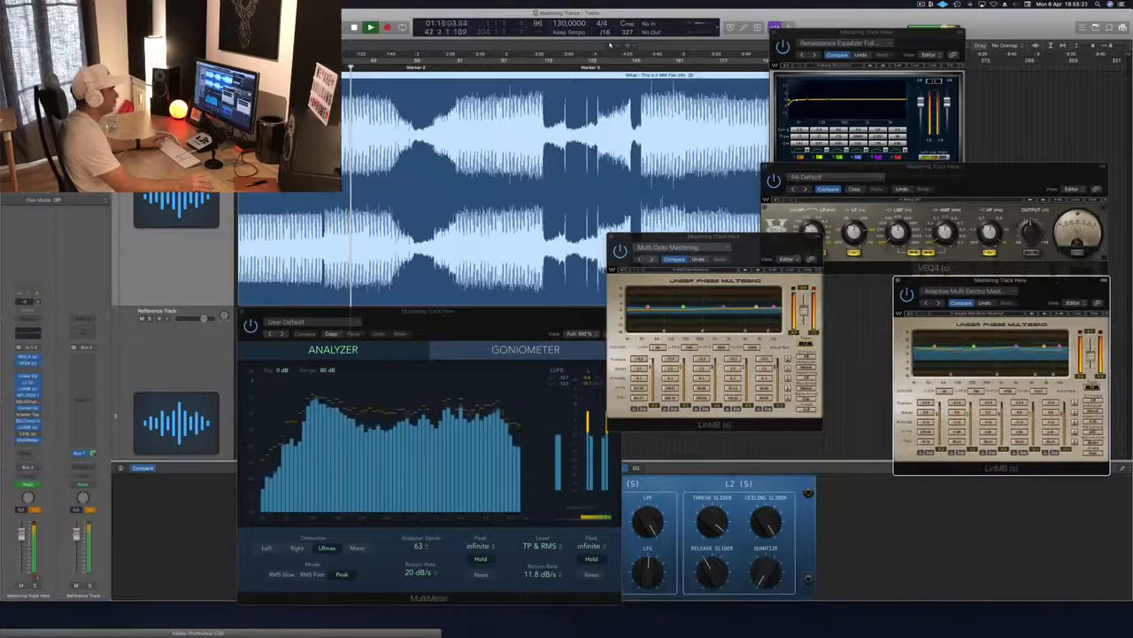
# Step: Position the Multi Opto Mastering LinMB directly beside the adaptive LinMB while the track plays
pyautogui.moveTo(783, 236); pyautogui.dragTo(812, 239)
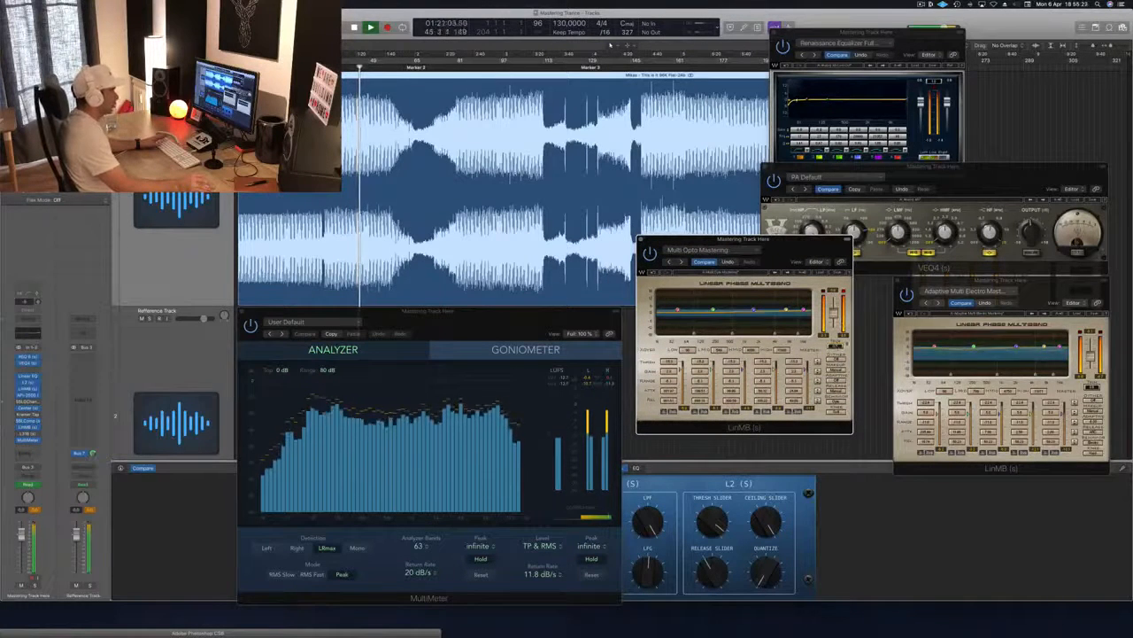
pyautogui.moveTo(812, 239); pyautogui.dragTo(831, 272)
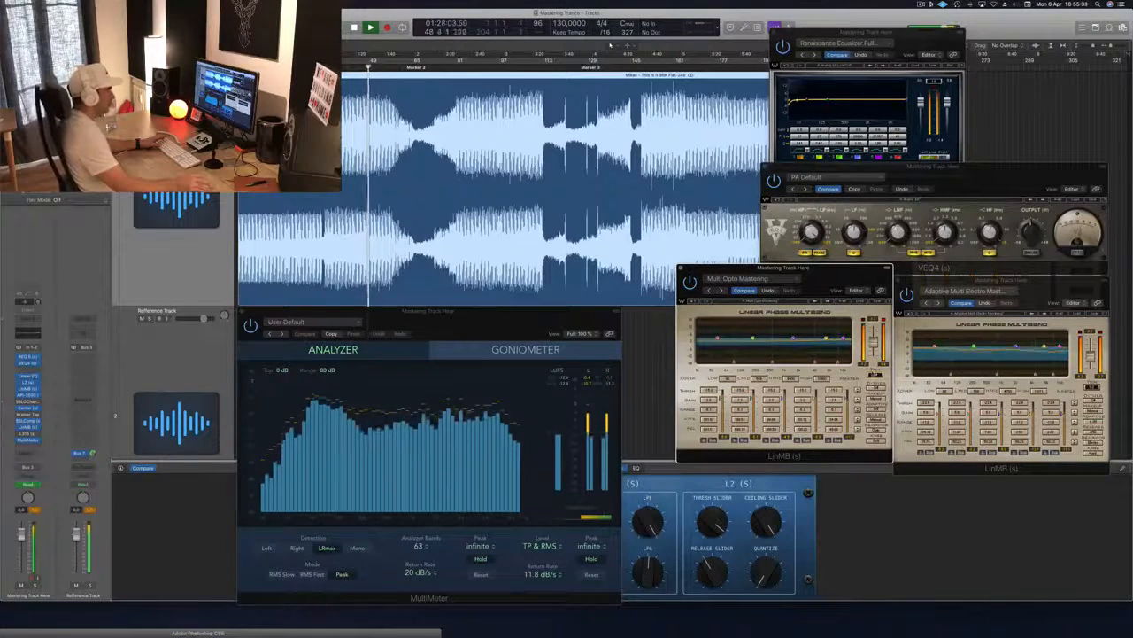
pyautogui.moveTo(856, 274)
pyautogui.mouseDown()
pyautogui.moveTo(835, 273)
pyautogui.moveTo(848, 282)
pyautogui.mouseUp()
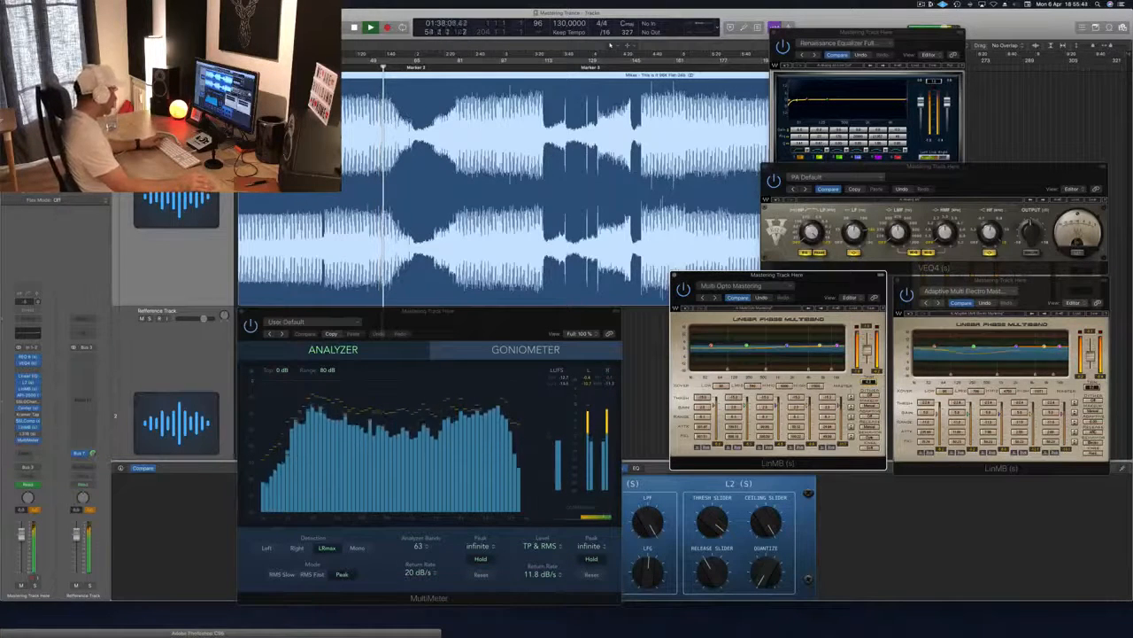
# Step: Open the mastering track's L316 limiter, place it over the MultiMeter, and trim the Multi Opto Mastering LinMB's output
pyautogui.click(29, 435)
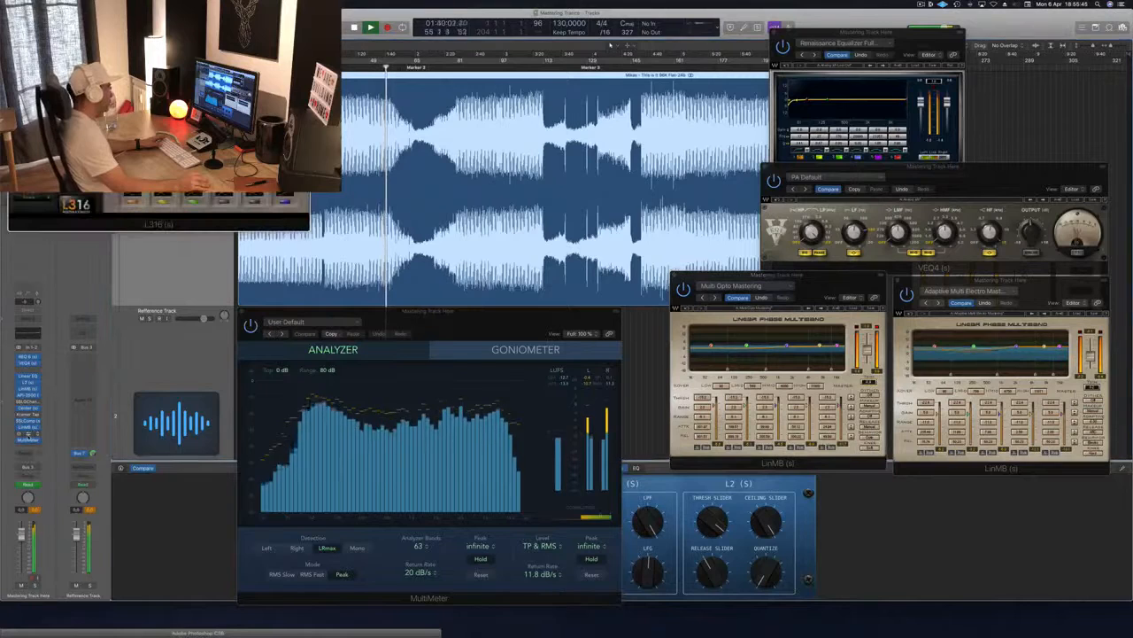
pyautogui.moveTo(219, 30); pyautogui.dragTo(808, 386)
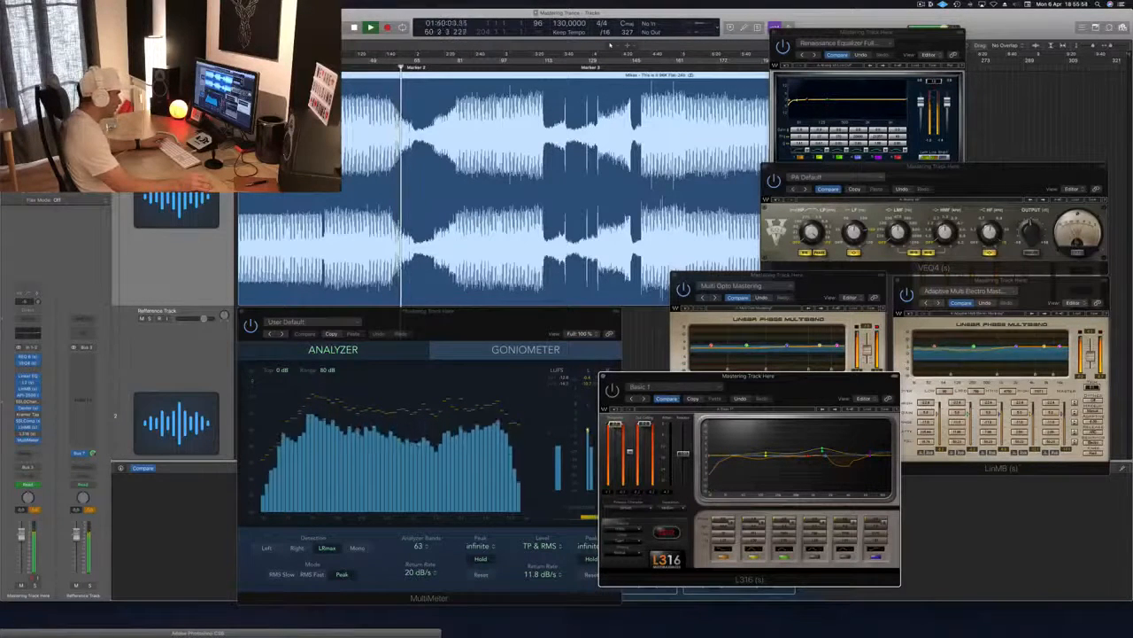
pyautogui.moveTo(804, 381); pyautogui.dragTo(575, 354)
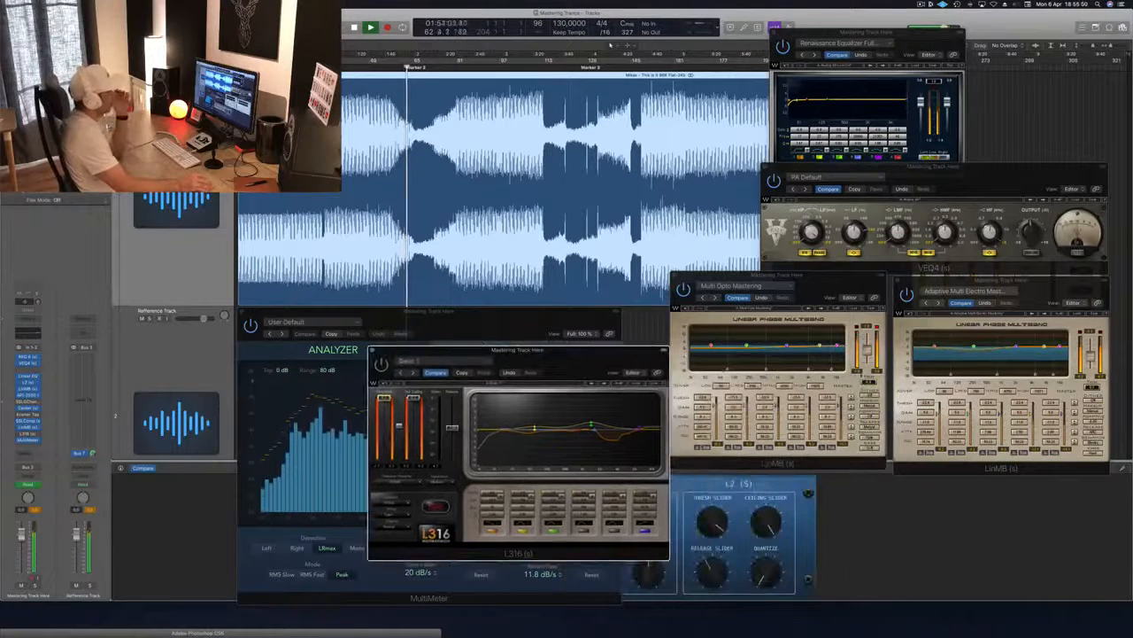
pyautogui.click(869, 382)
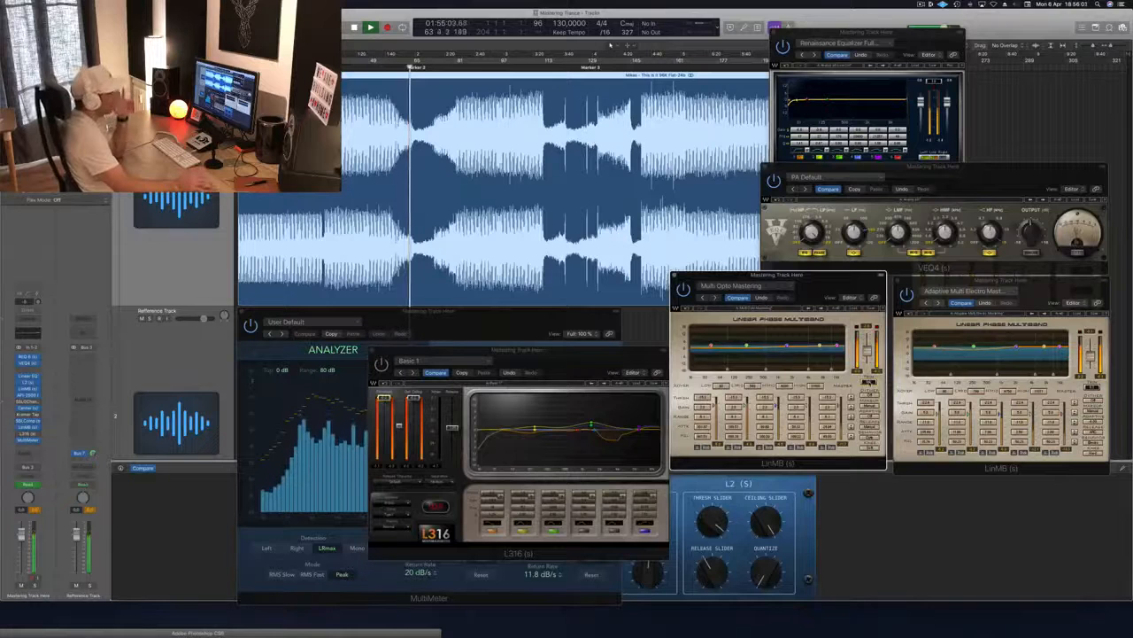
pyautogui.moveTo(589, 354); pyautogui.dragTo(572, 338)
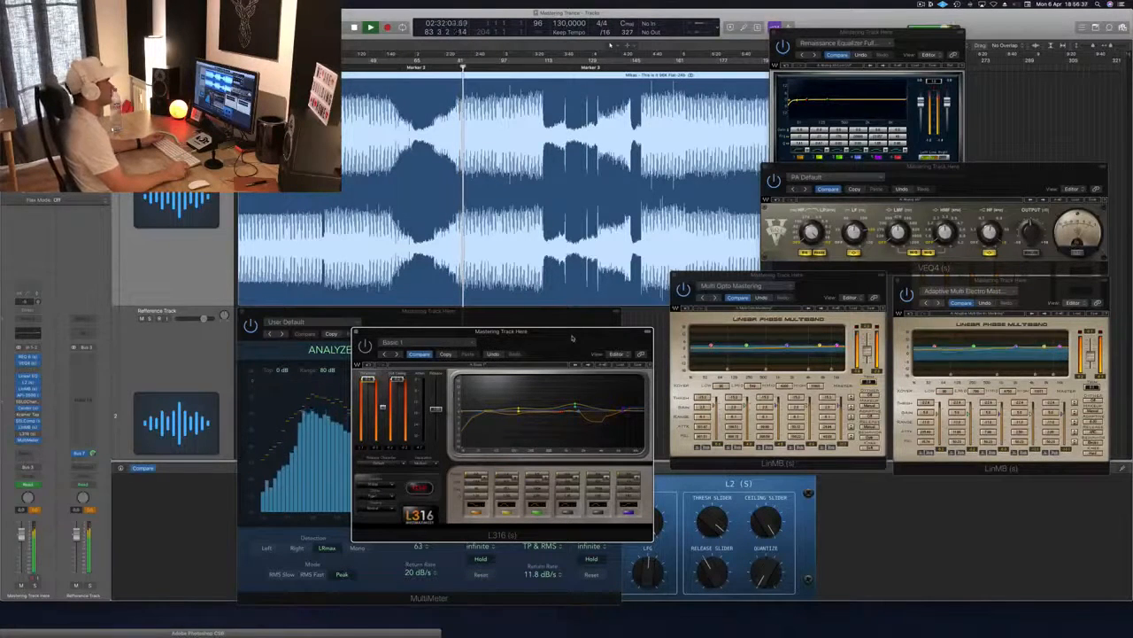
# Step: Trim the adaptive LinMB's output, park the L316 limiter below the two LinMB windows, and stop playback
pyautogui.moveTo(572, 337); pyautogui.dragTo(1019, 353)
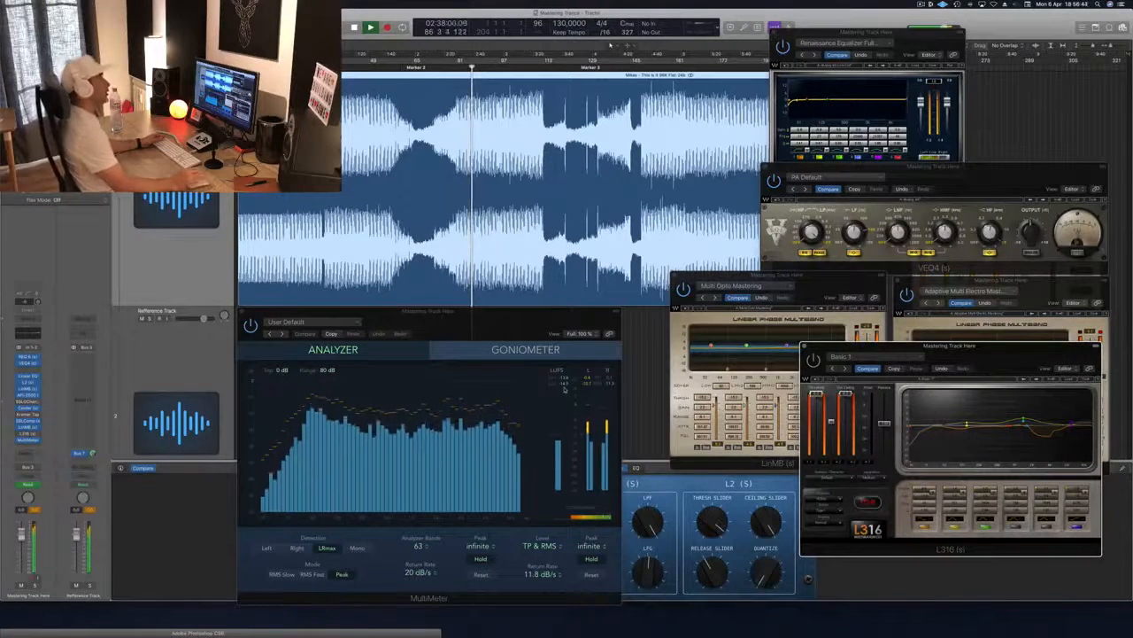
pyautogui.moveTo(992, 355); pyautogui.dragTo(617, 406)
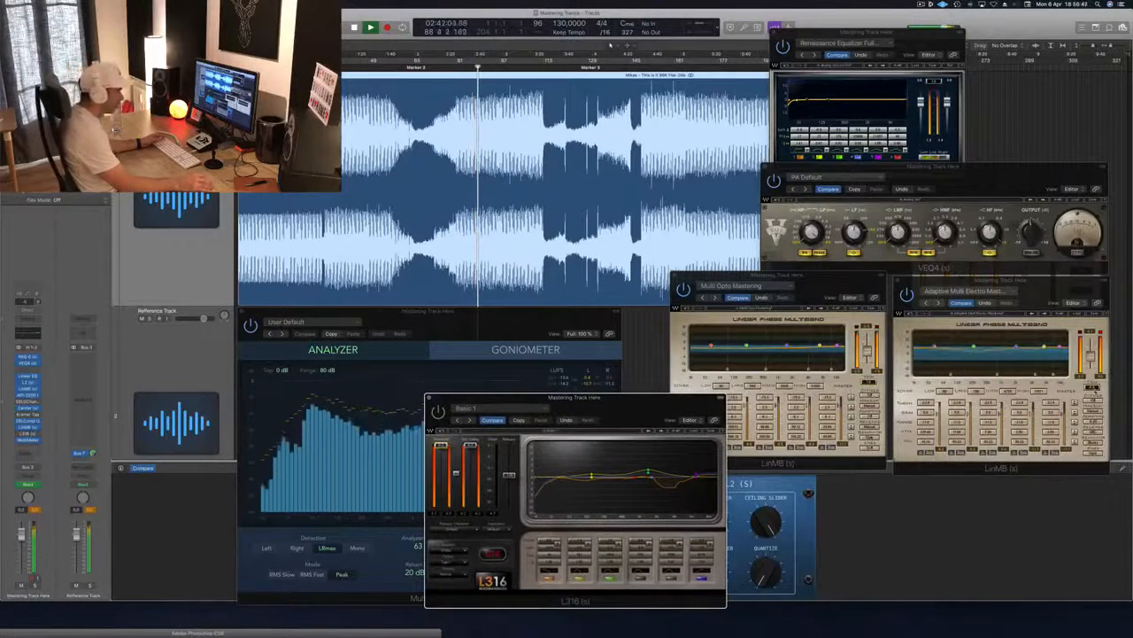
pyautogui.click(1095, 389)
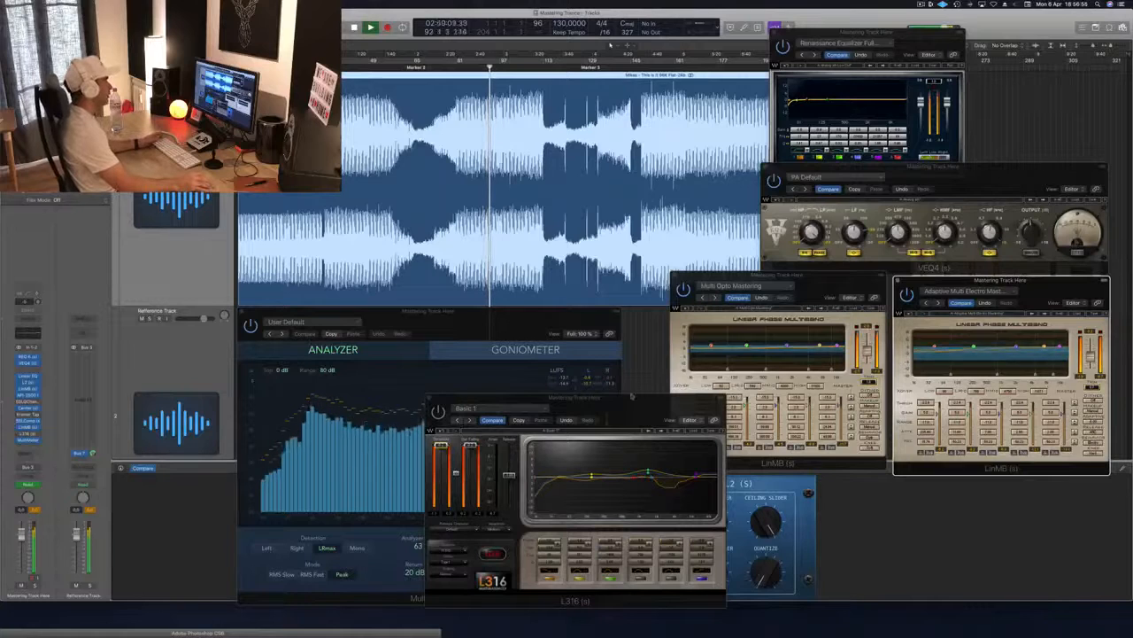
pyautogui.moveTo(631, 395); pyautogui.dragTo(951, 425)
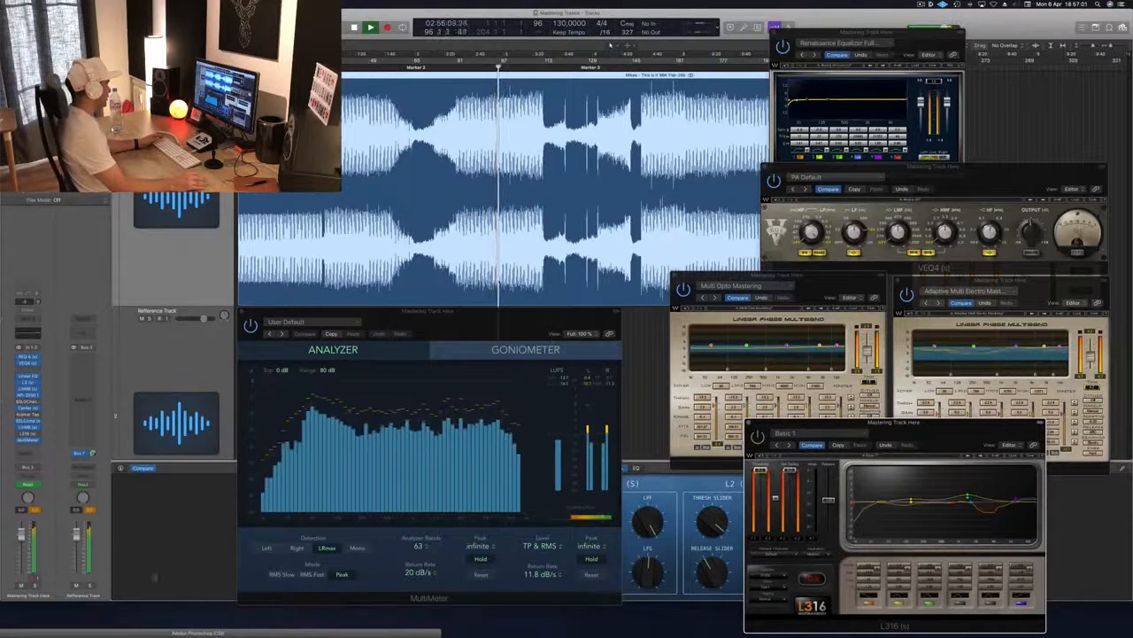
pyautogui.click(165, 580)
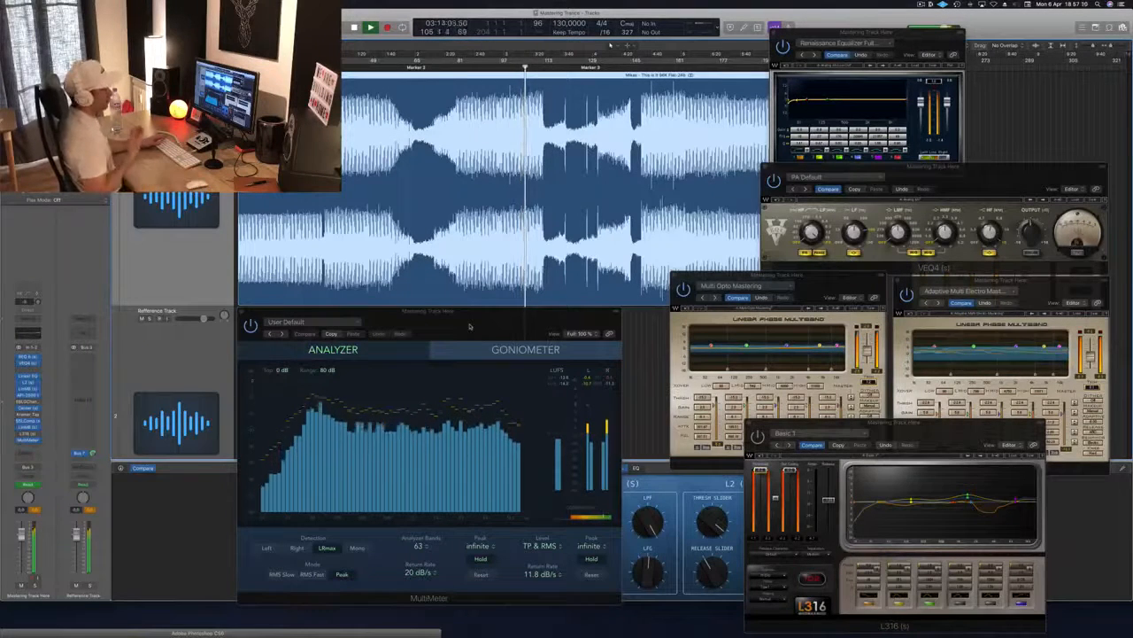
pyautogui.press('space')
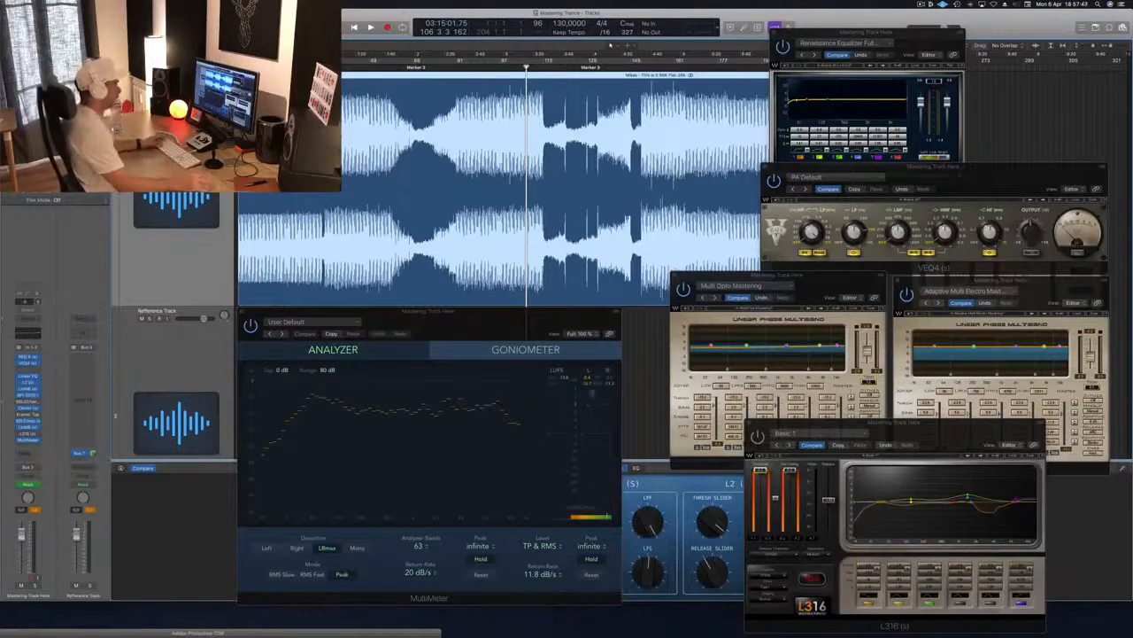
# Step: Lower the L316 limiter's threshold during playback from the section before the second break, keeping its output ceiling up
pyautogui.moveTo(906, 438); pyautogui.dragTo(793, 283)
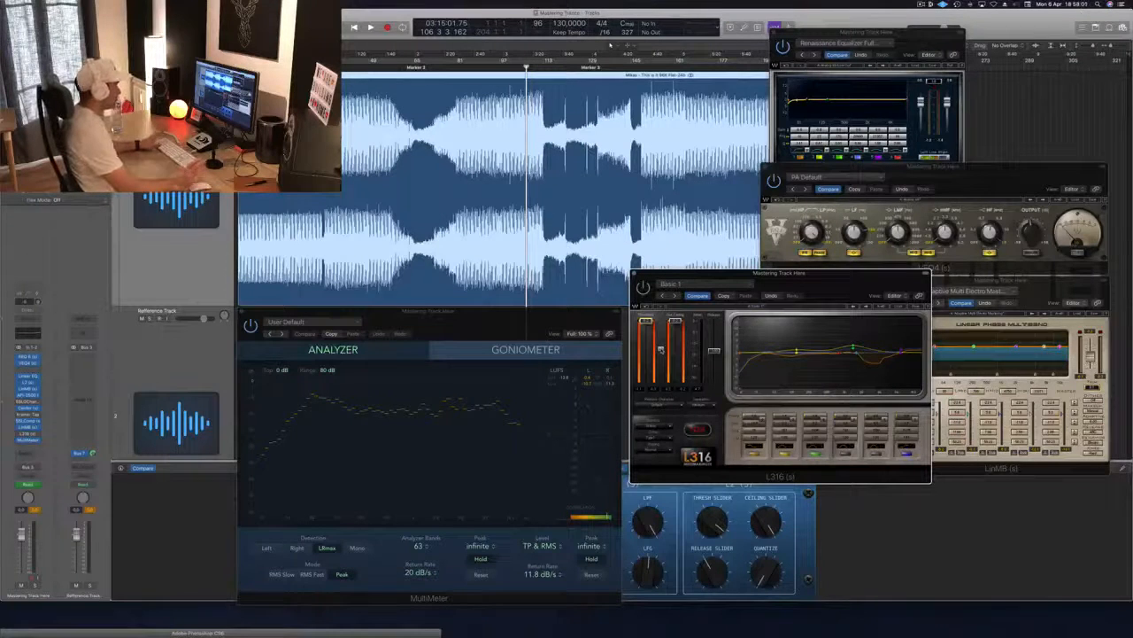
pyautogui.press('space')
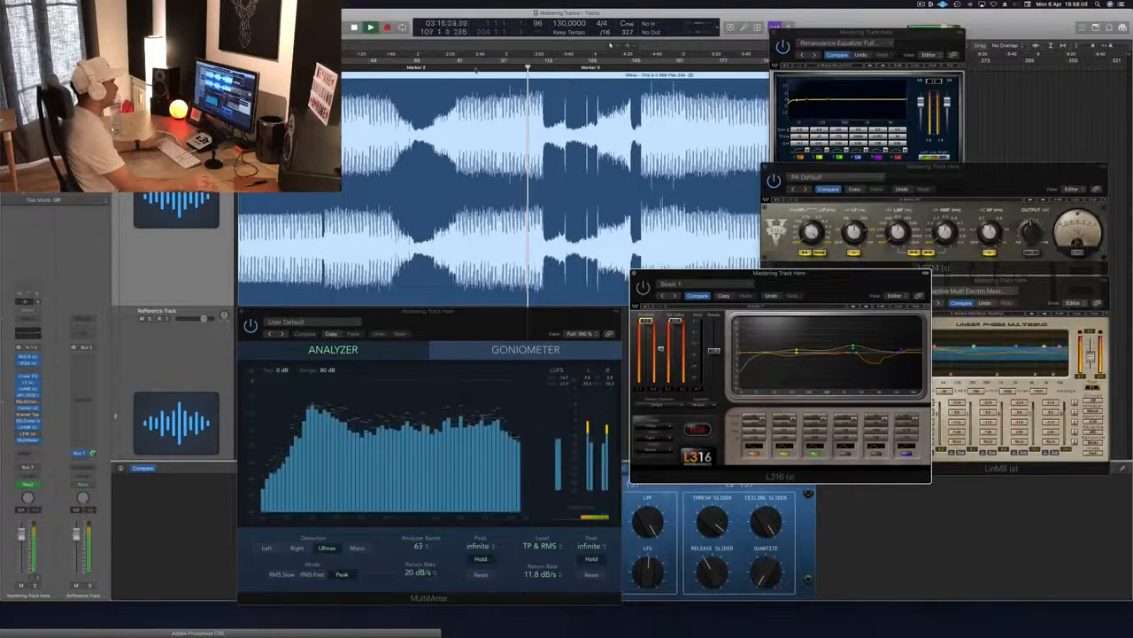
pyautogui.click(476, 61)
pyautogui.moveTo(661, 348); pyautogui.dragTo(661, 353)
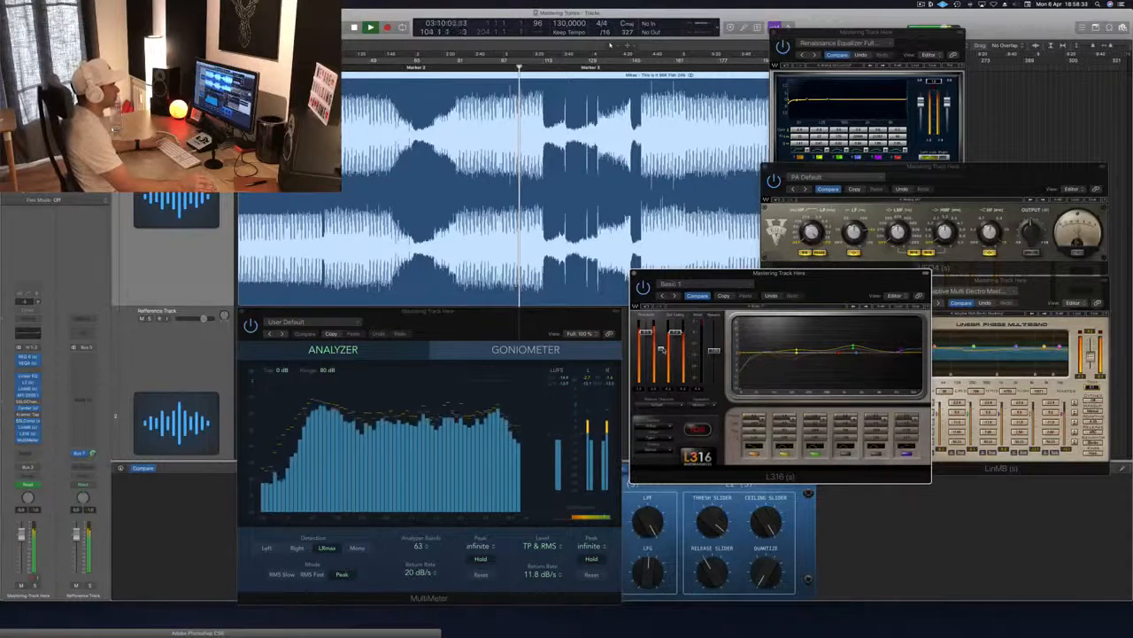
pyautogui.press('space')
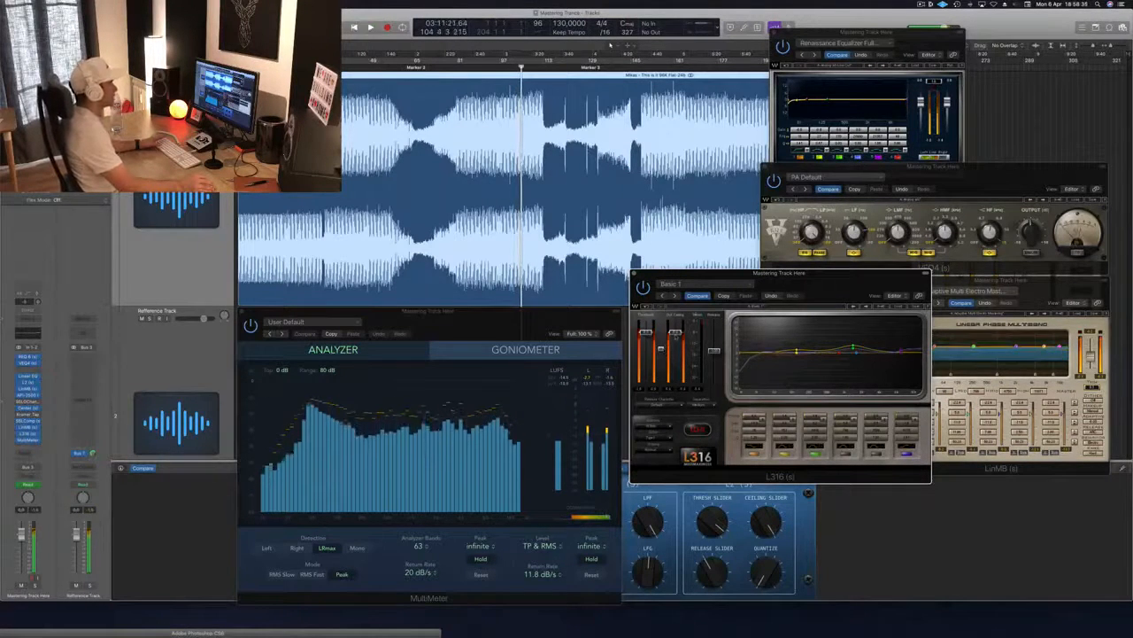
pyautogui.press('space')
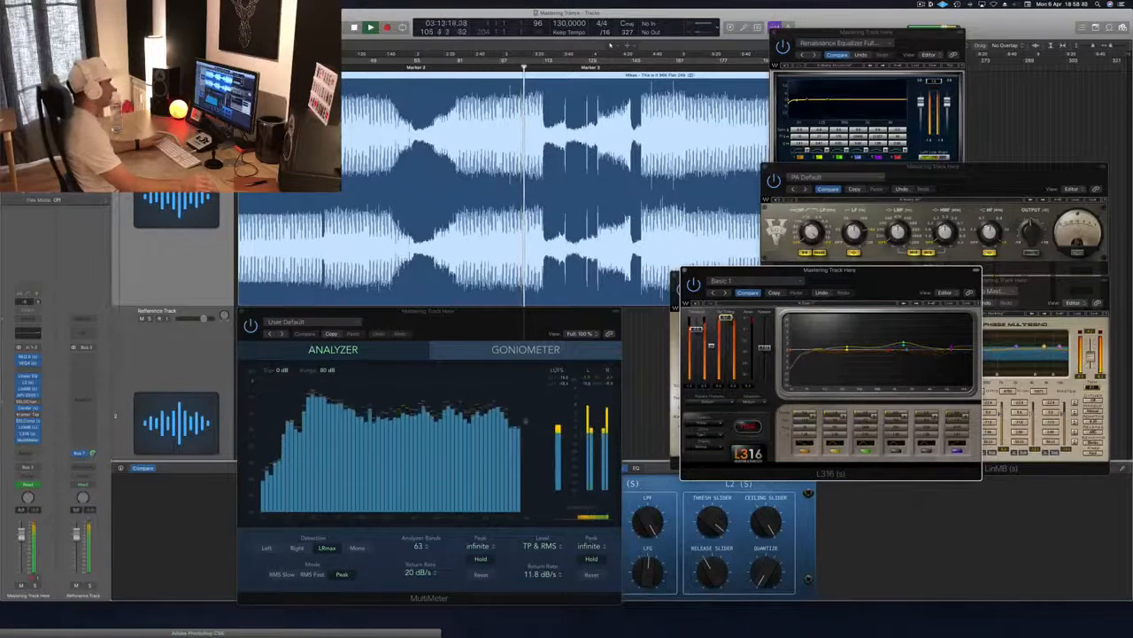
# Step: Arrange the L316 and MultiMeter windows side by side and fine-tune the L316 threshold while the track plays
pyautogui.click(534, 404)
pyautogui.moveTo(846, 288); pyautogui.dragTo(880, 299)
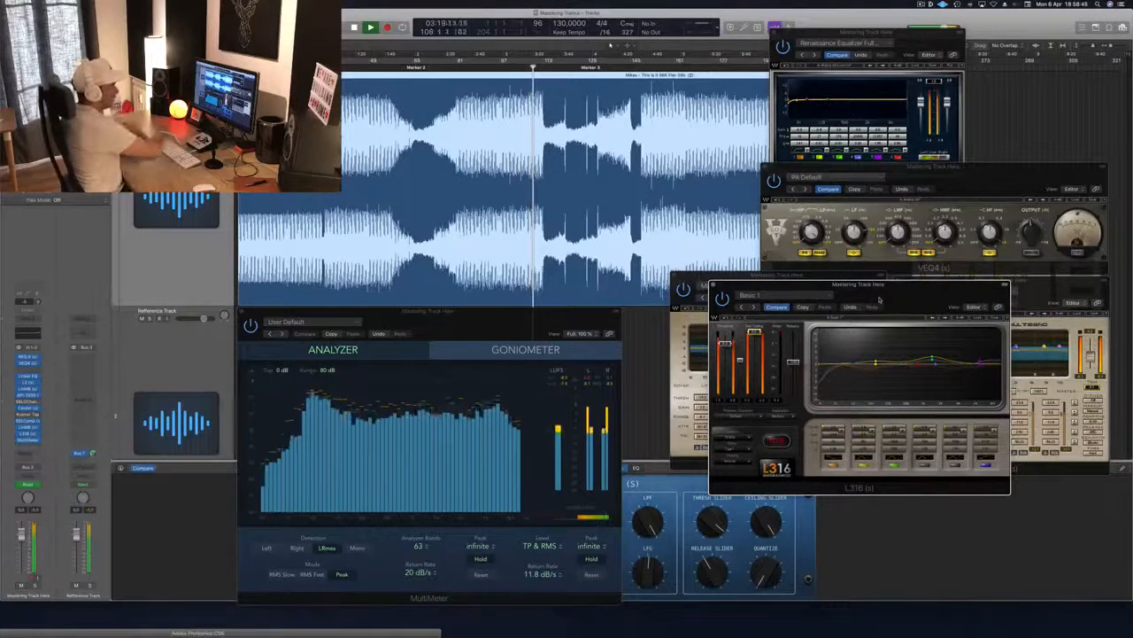
pyautogui.moveTo(556, 321); pyautogui.dragTo(588, 312)
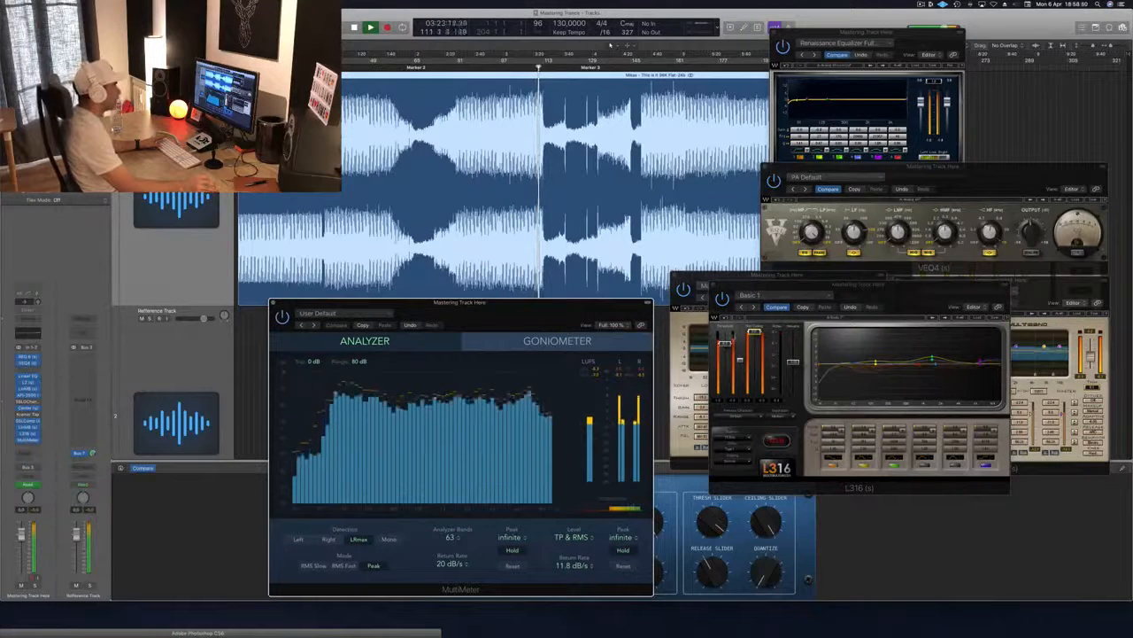
pyautogui.click(729, 344)
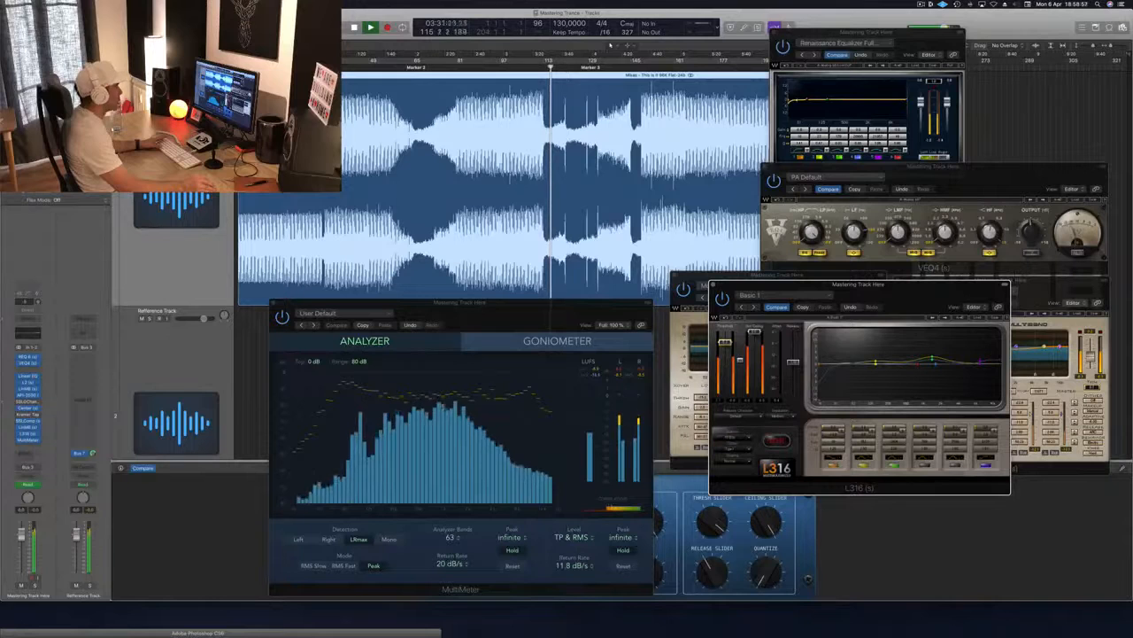
# Step: Audition the limited track again from shortly before the second break, pausing and resuming playback with L316 in front
pyautogui.click(506, 61)
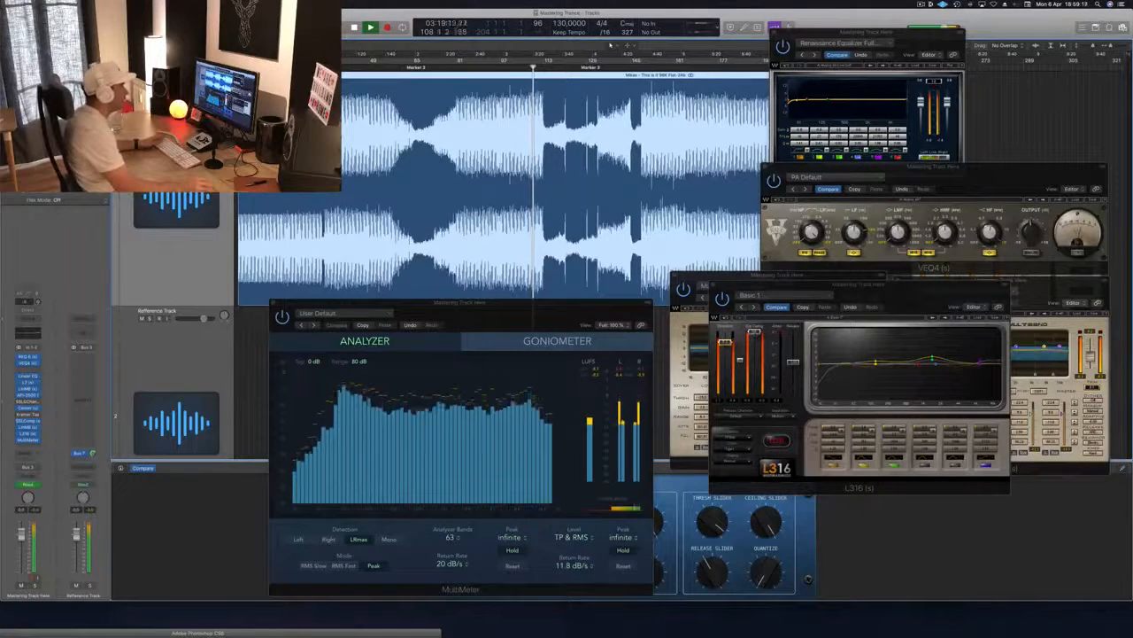
pyautogui.click(858, 284)
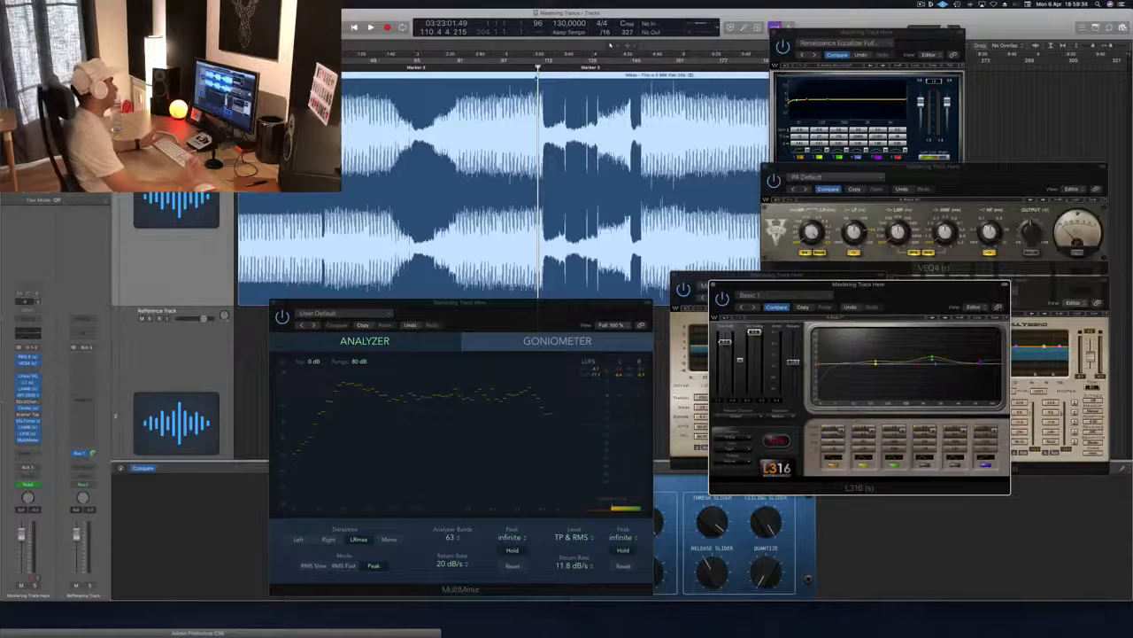
pyautogui.press('space')
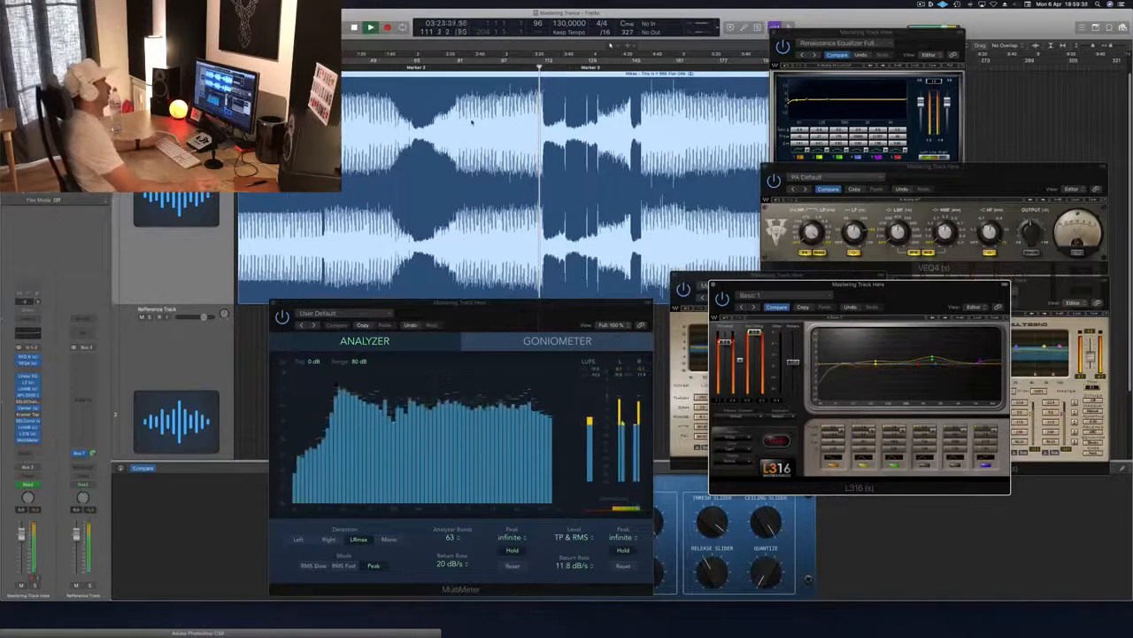
# Step: Move the L316 limiter beneath the two LinMB windows, turn on cycle mode, and restart playback
pyautogui.moveTo(904, 288); pyautogui.dragTo(949, 409)
pyautogui.press('space')
pyautogui.press('c')
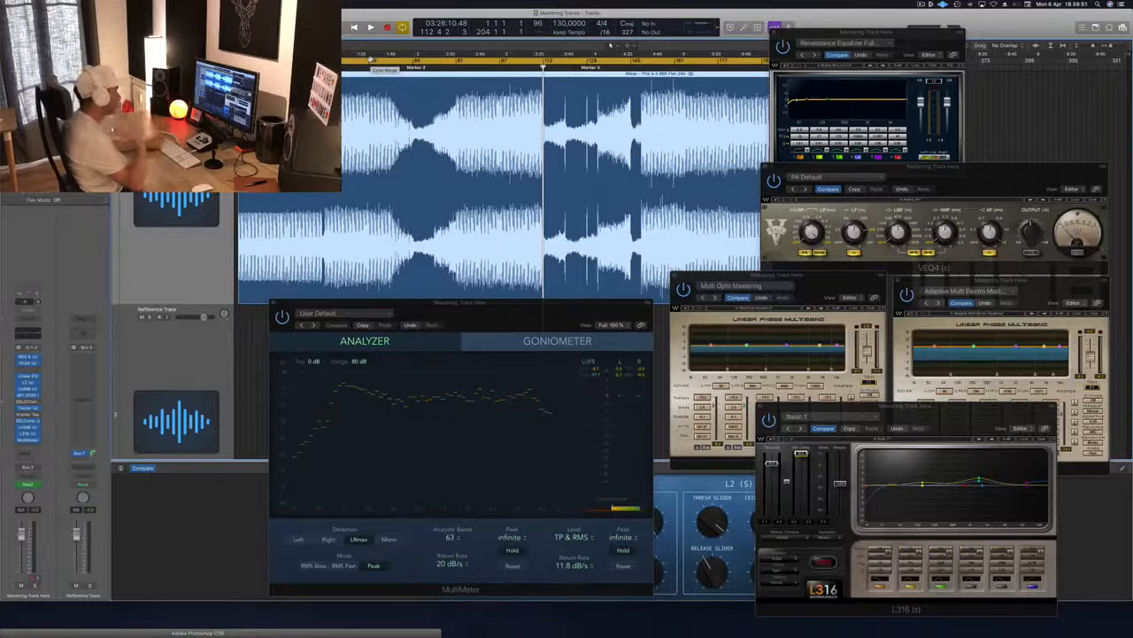
pyautogui.press('space')
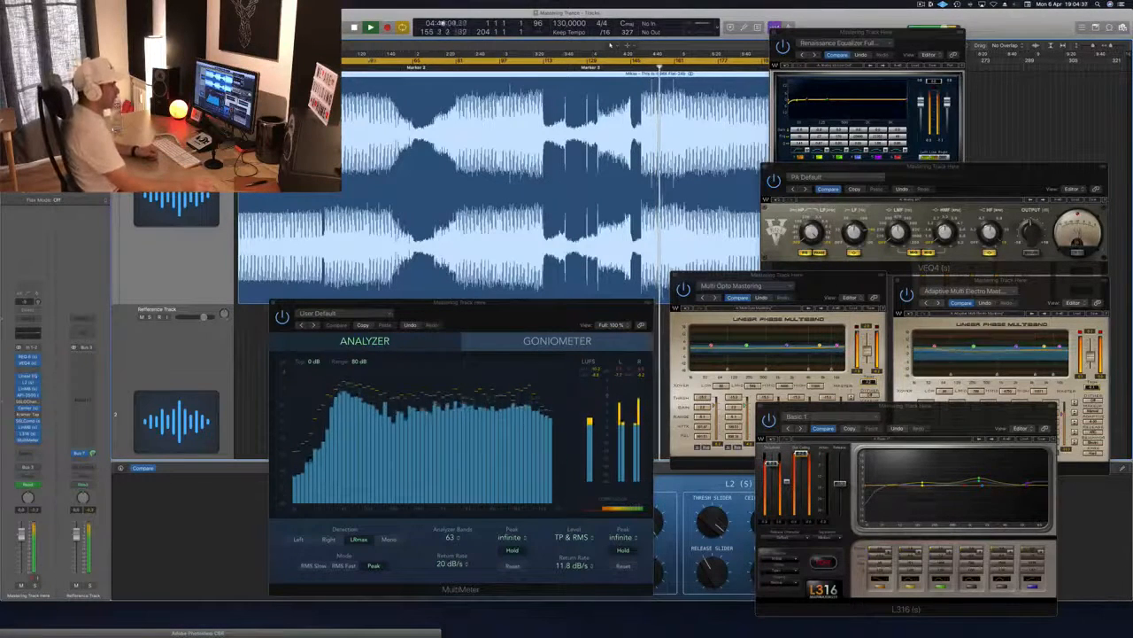
# Step: Bring VEQ4, the adaptive LinMB and REQ 6 to the front in turn, and move REQ 6 clear of the waveform's end
pyautogui.click(1080, 254)
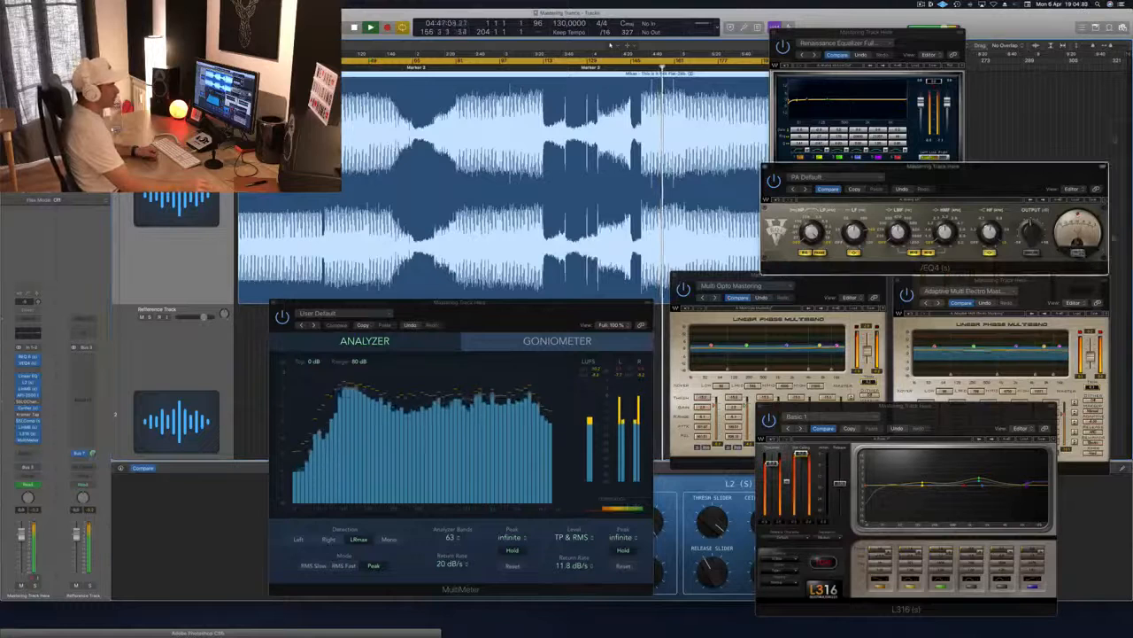
pyautogui.click(1082, 383)
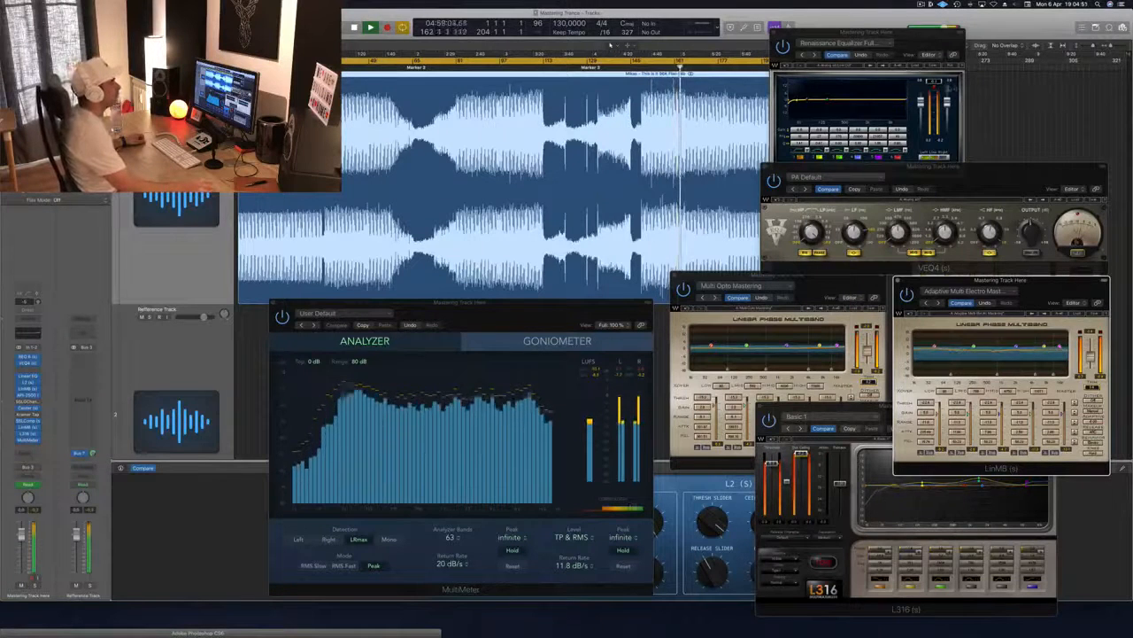
pyautogui.click(950, 60)
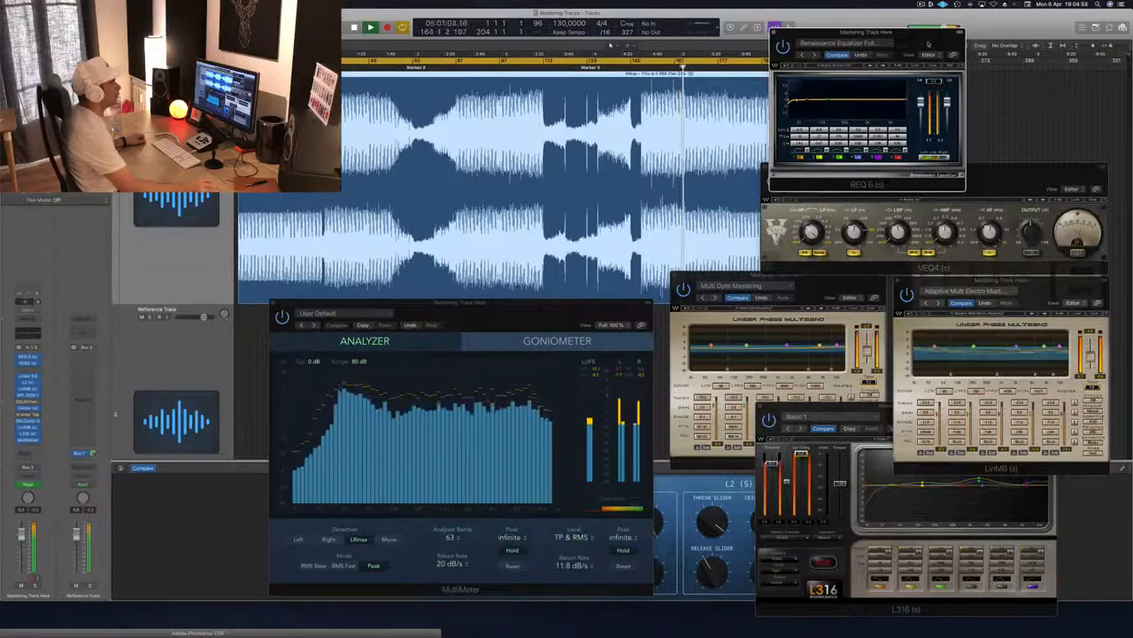
pyautogui.moveTo(868, 32); pyautogui.dragTo(975, 24)
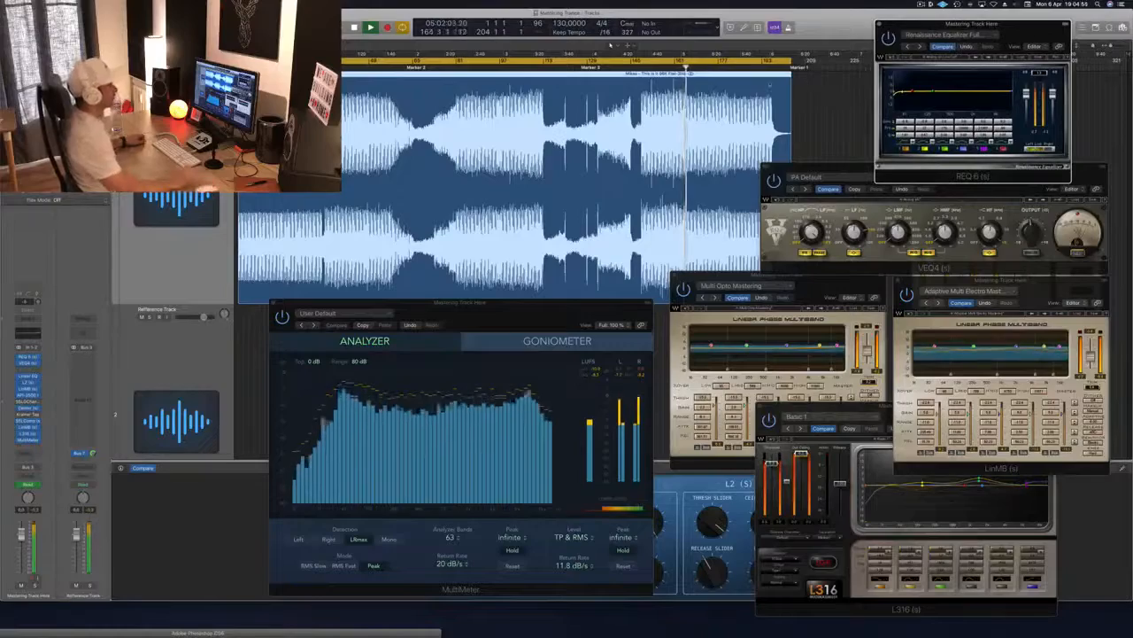